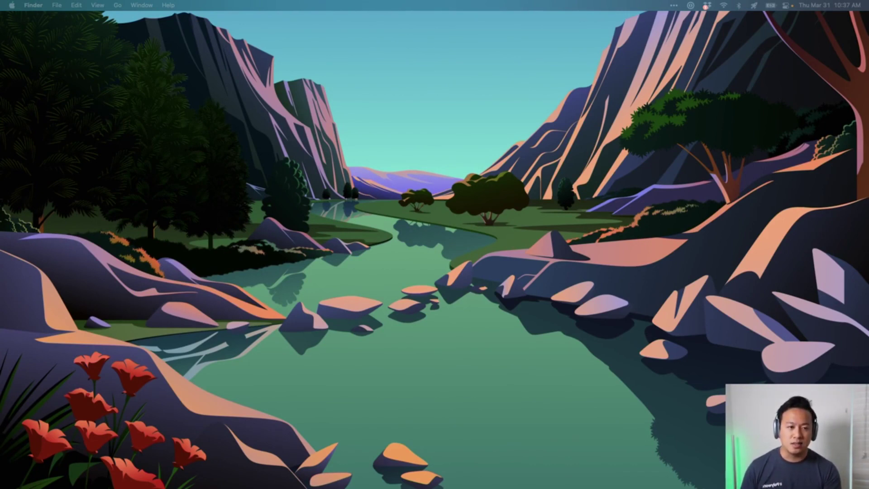
# - Switch to Obsidian and extract the "How to Process Non-Technical Notes" chapter item with its nested question into a new note
pyautogui.press('super+Tab')
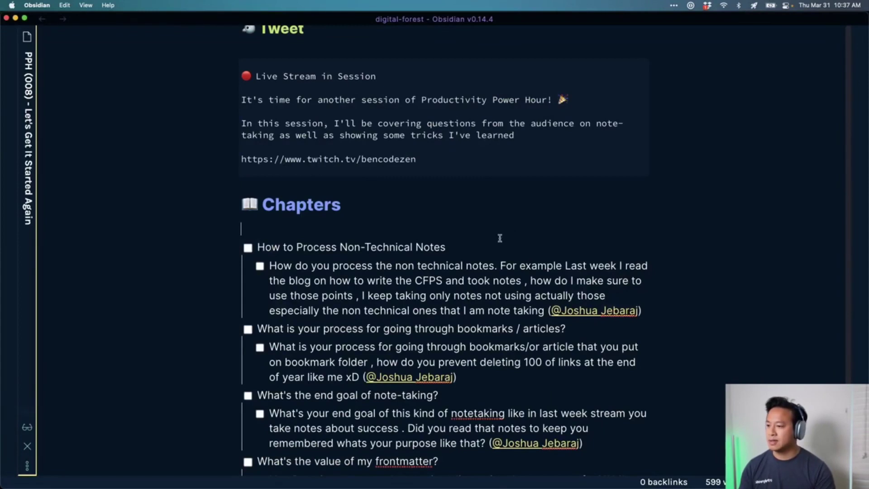
pyautogui.moveTo(461, 254); pyautogui.dragTo(256, 247)
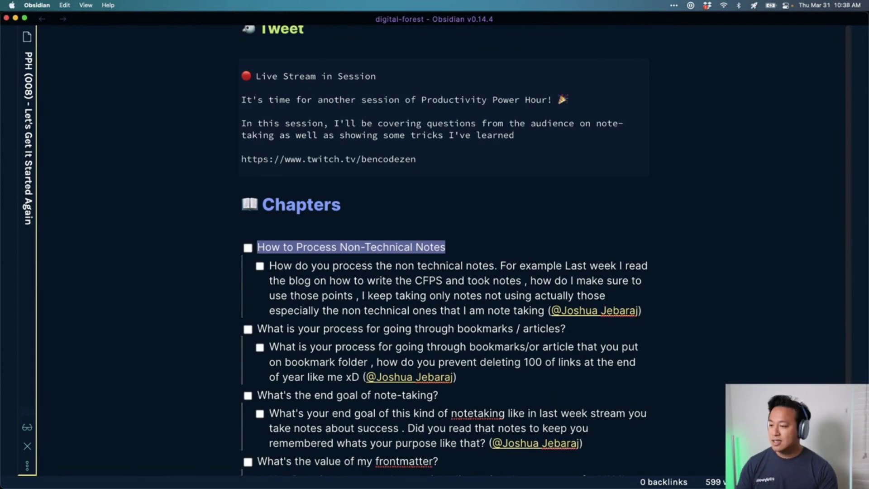
pyautogui.click(699, 305)
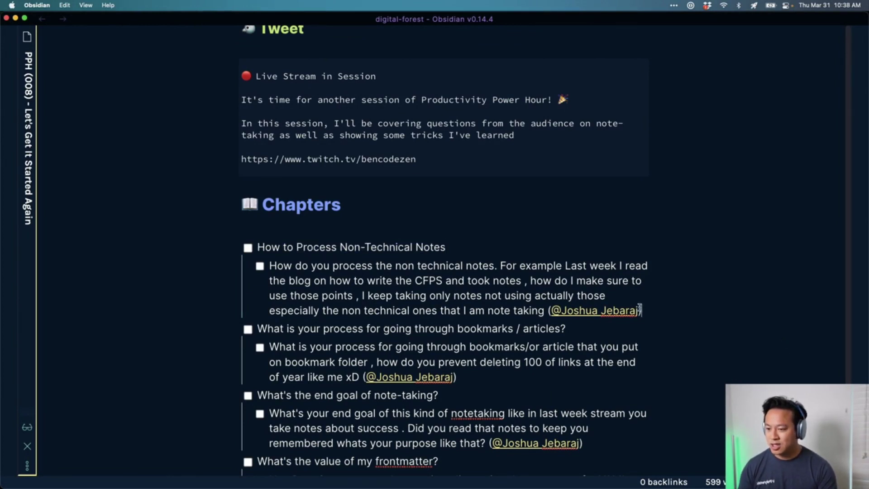
pyautogui.moveTo(643, 311); pyautogui.dragTo(244, 266)
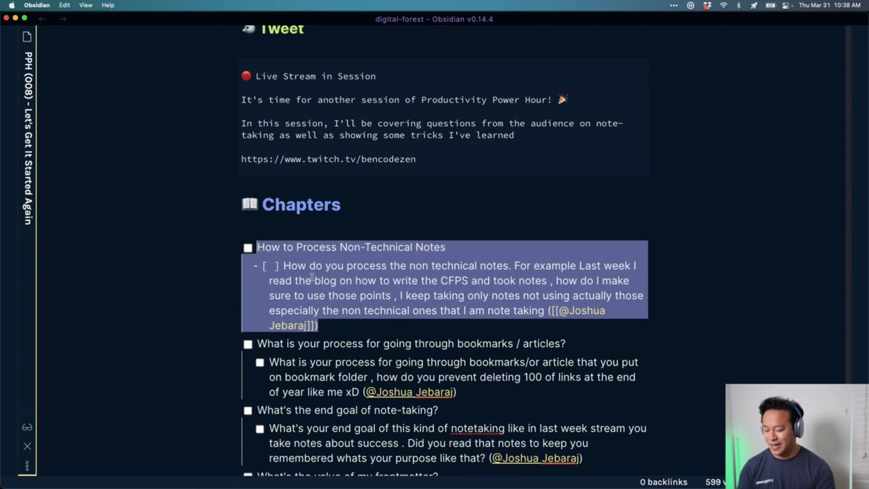
pyautogui.press('super+w')
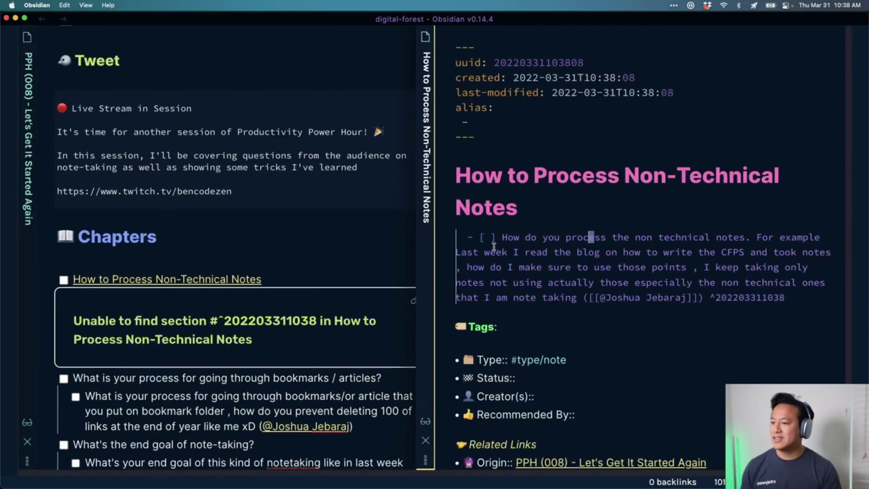
# - Remove the indented checkbox marker from the start of the question paragraph in the new note
pyautogui.moveTo(500, 238); pyautogui.dragTo(455, 237)
pyautogui.press('BackSpace')
pyautogui.click(513, 312)
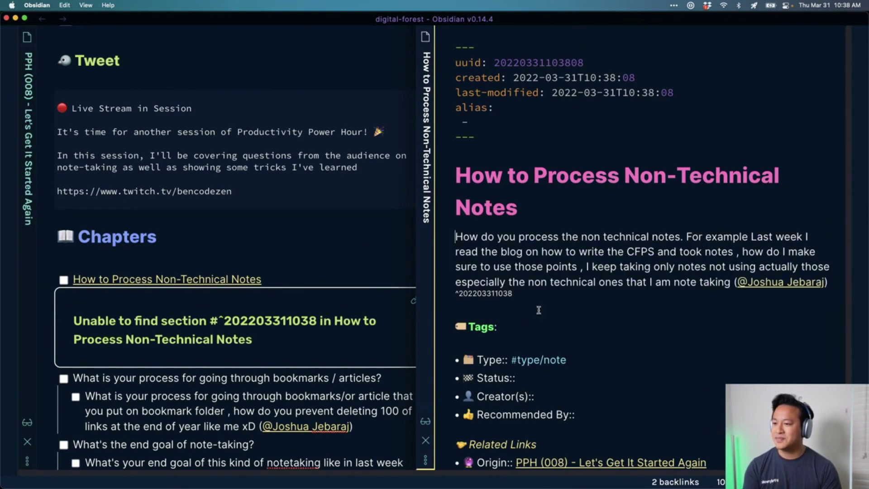
# - Strip the block reference from the embedded note link under the first chapter item, leaving ![[How to Process Non-Technical Notes]]
pyautogui.click(310, 278)
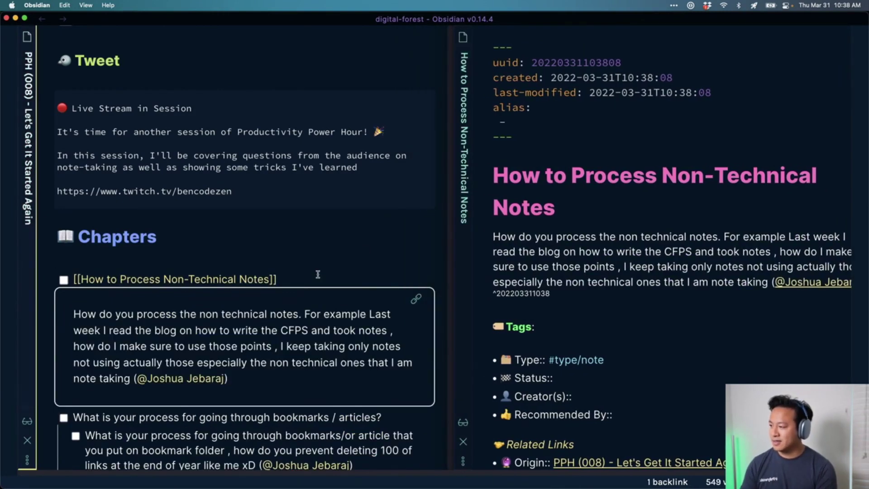
pyautogui.click(287, 295)
pyautogui.press('Left')
pyautogui.press('Left')
pyautogui.press('Left')
pyautogui.press('Left')
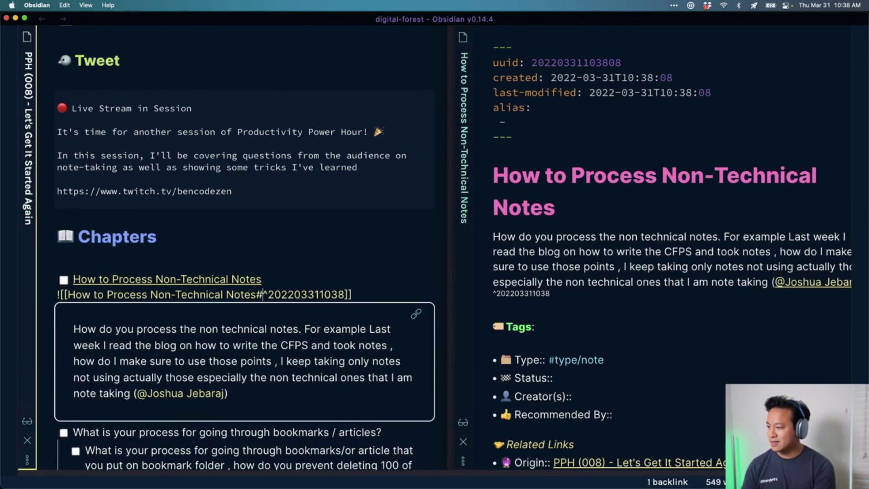
pyautogui.hotkey('shift', 'End')
pyautogui.hotkey('shift', 'Left')
pyautogui.hotkey('shift', 'Left')
pyautogui.press('BackSpace')
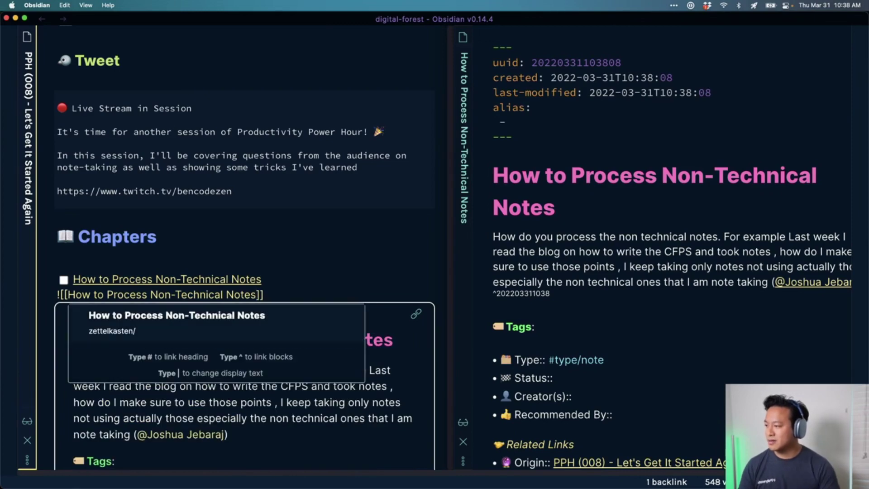
# - Delete the embed line beneath the "How to Process Non-Technical Notes" link in the Chapters list
pyautogui.tripleClick(225, 192)
pyautogui.click(332, 294)
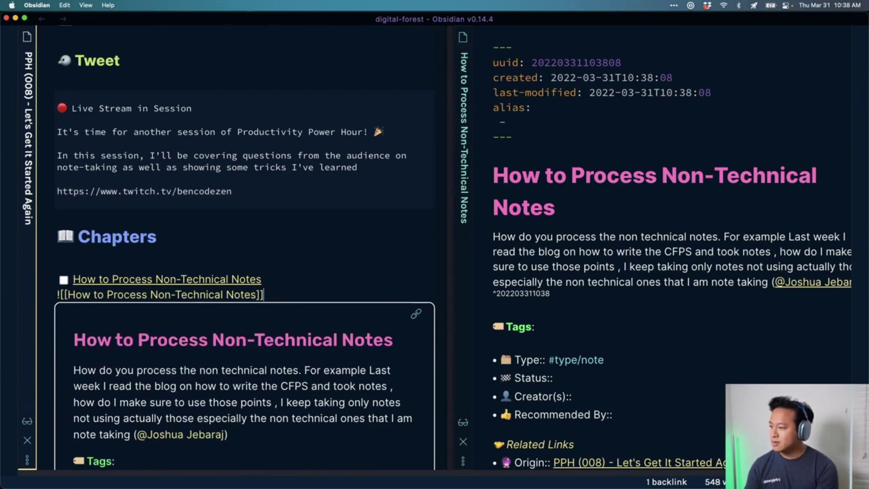
pyautogui.hotkey('shift', 'Home')
pyautogui.press('BackSpace')
pyautogui.press('BackSpace')
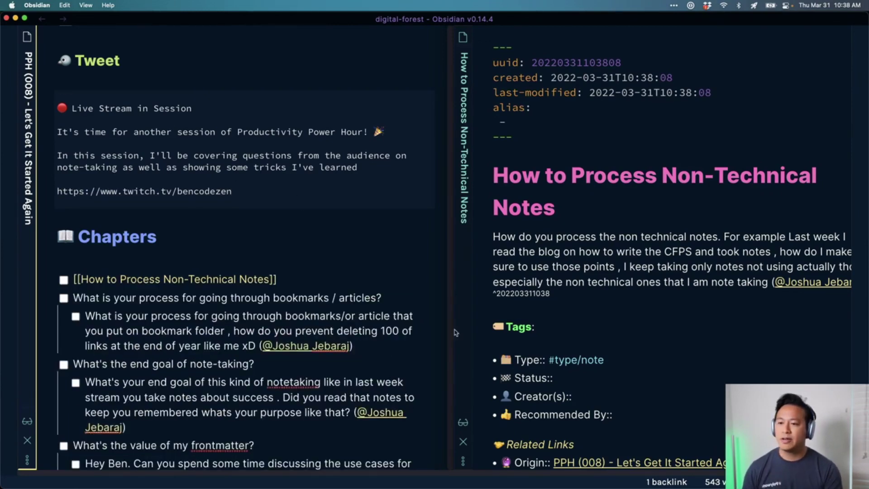
# - Delete the block ID that follows the question paragraph in the How to Process Non-Technical Notes note
pyautogui.click(606, 293)
pyautogui.hotkey('shift', 'Home')
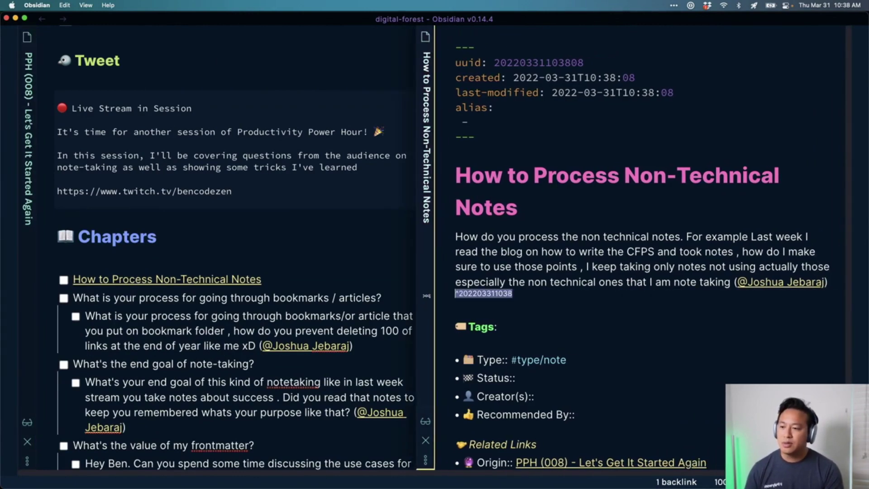
pyautogui.press('BackSpace')
pyautogui.press('BackSpace')
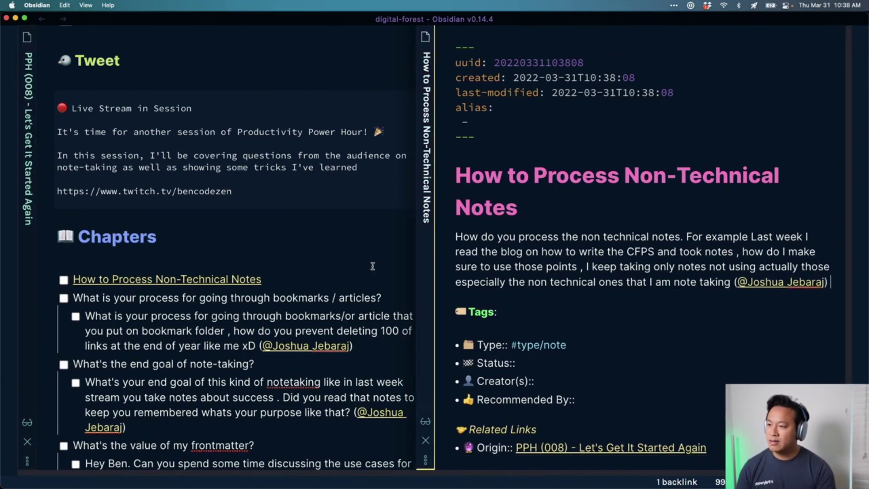
# - Close the PPH (008) note pane and remove the empty alias list item from the remaining note's frontmatter
pyautogui.click(356, 245)
pyautogui.hotkey('ctrl', 'w')
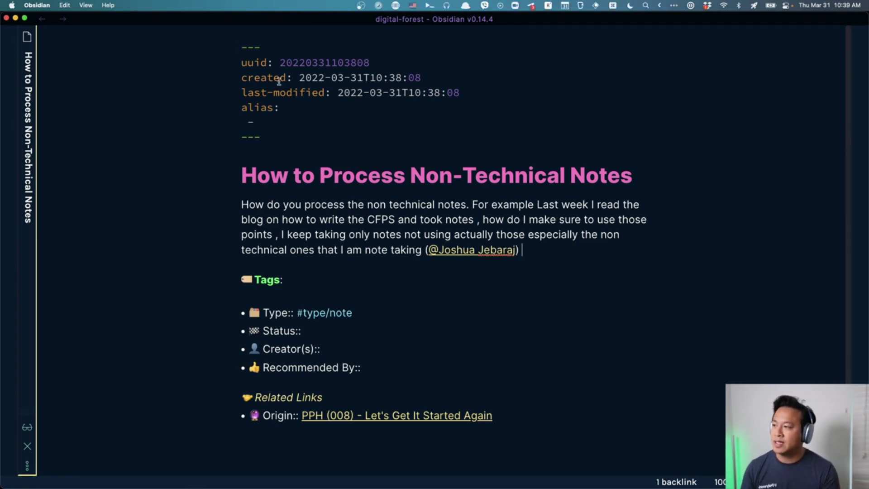
pyautogui.click(311, 129)
pyautogui.press('super+shift+Left')
pyautogui.press('BackSpace')
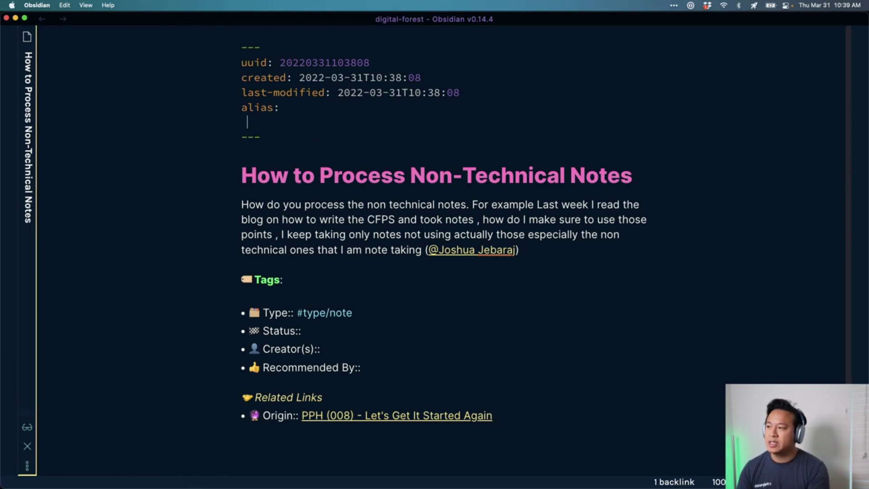
pyautogui.press('BackSpace')
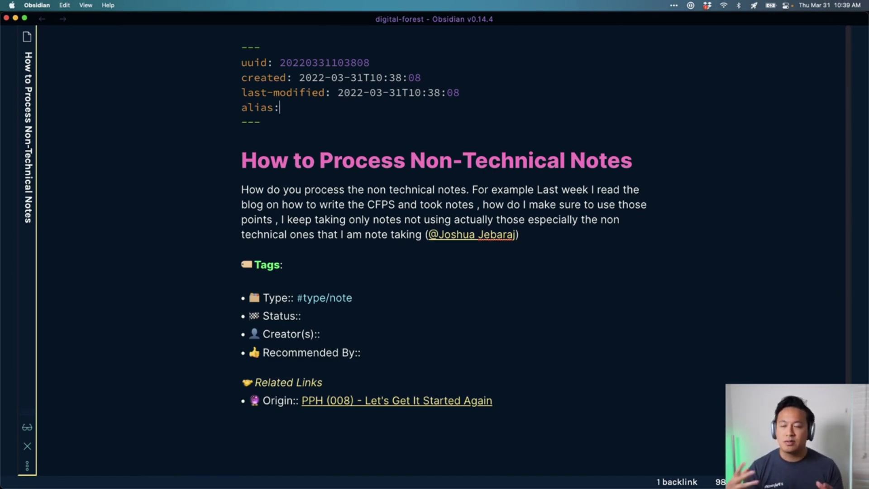
# - Add a second-level "Outline" heading below the question paragraph and start an empty bullet list under it
pyautogui.click(605, 234)
pyautogui.press('Return')
pyautogui.press('Return')
pyautogui.write('## ')
pyautogui.write('Outline')
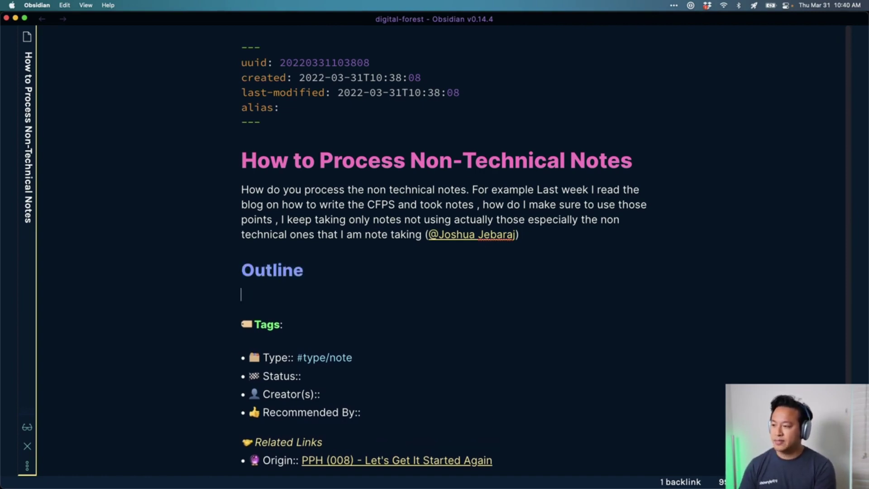
pyautogui.press('Return')
pyautogui.press('Return')
pyautogui.write('-')
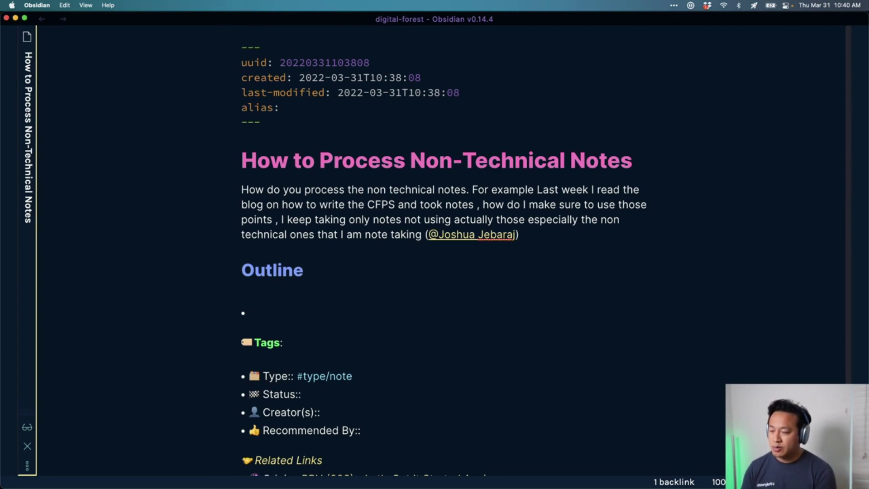
# - Find "think again" among the notes and open Think Again by Adam Grant in a new pane
pyautogui.press('cmd+o')
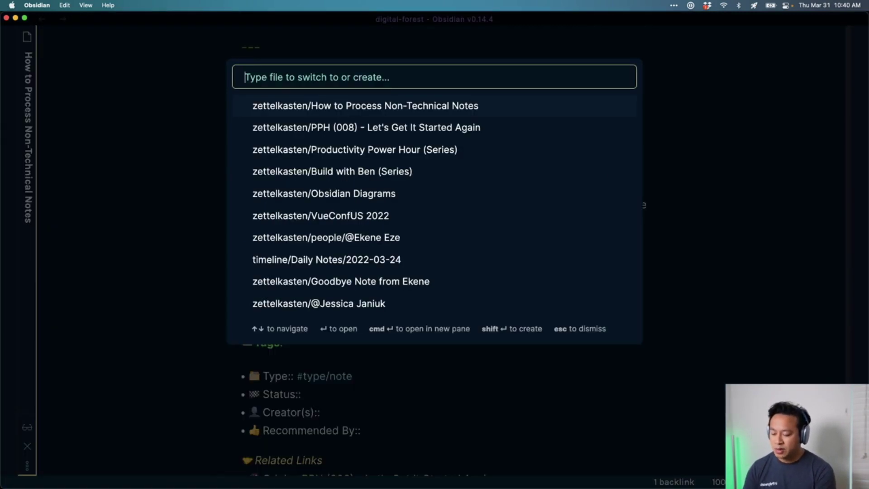
pyautogui.write('think again')
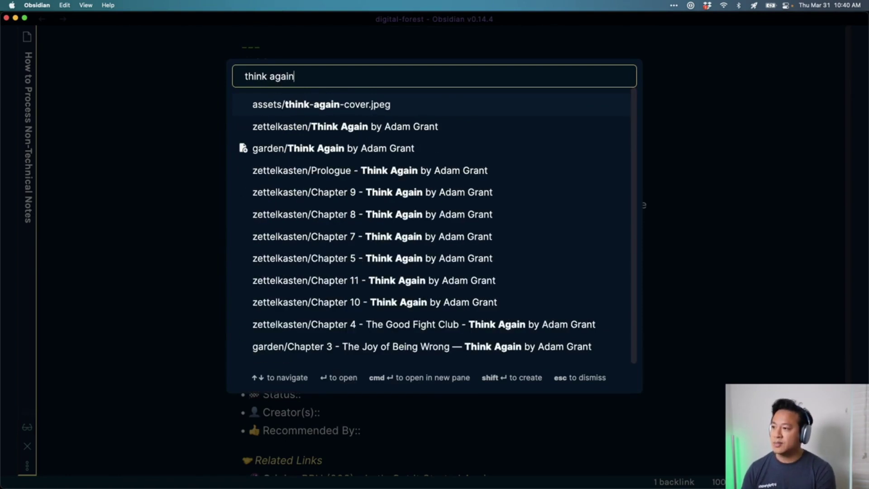
pyautogui.press('cmd+Return')
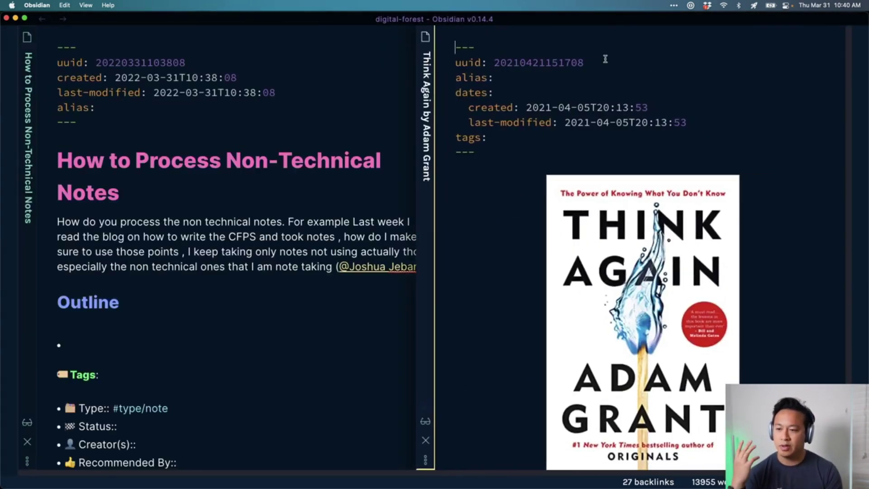
# - Open the Chapter 3 - The Joy of Being Wrong note from the book's table of contents
pyautogui.scroll(-5, 665, 87)
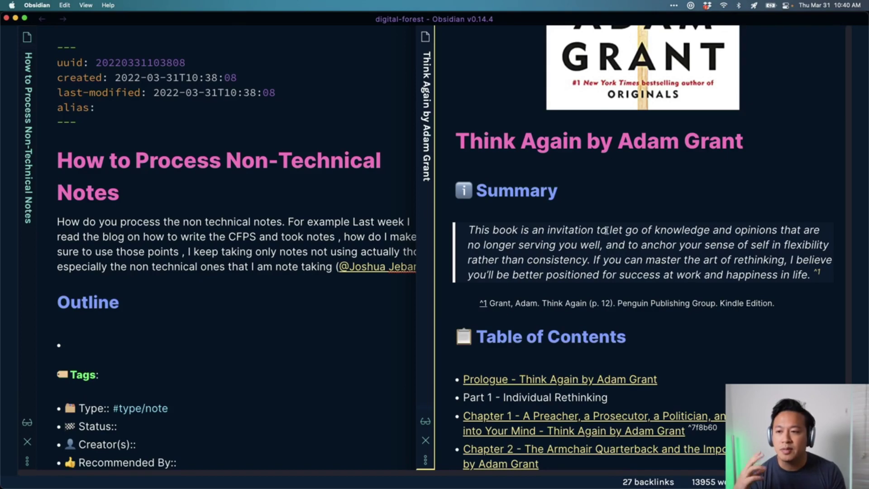
pyautogui.scroll(-5, 724, 271)
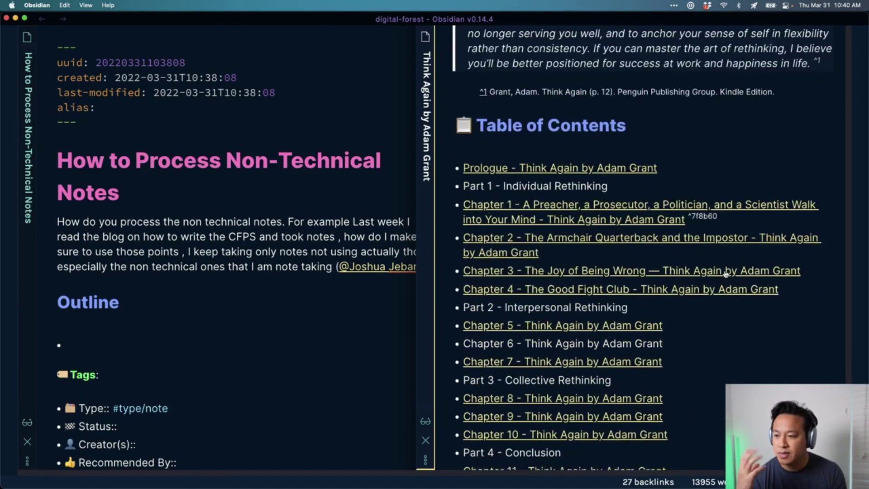
pyautogui.scroll(-1, 724, 271)
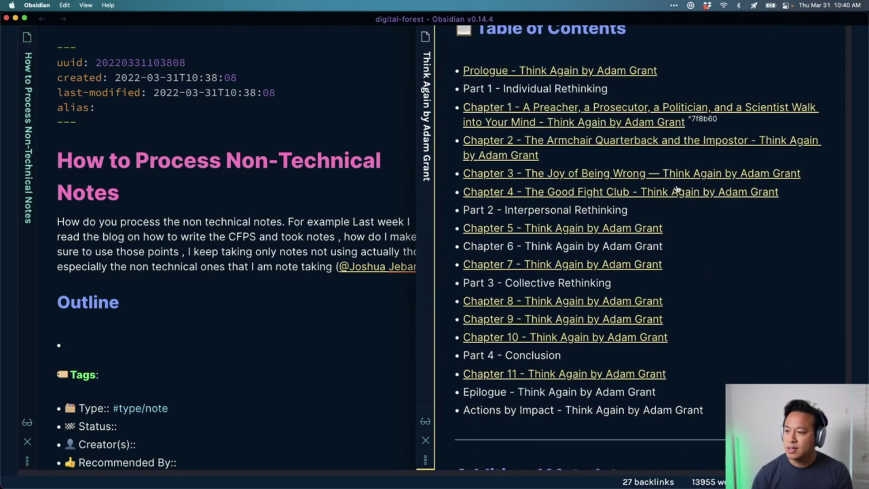
pyautogui.click(624, 173)
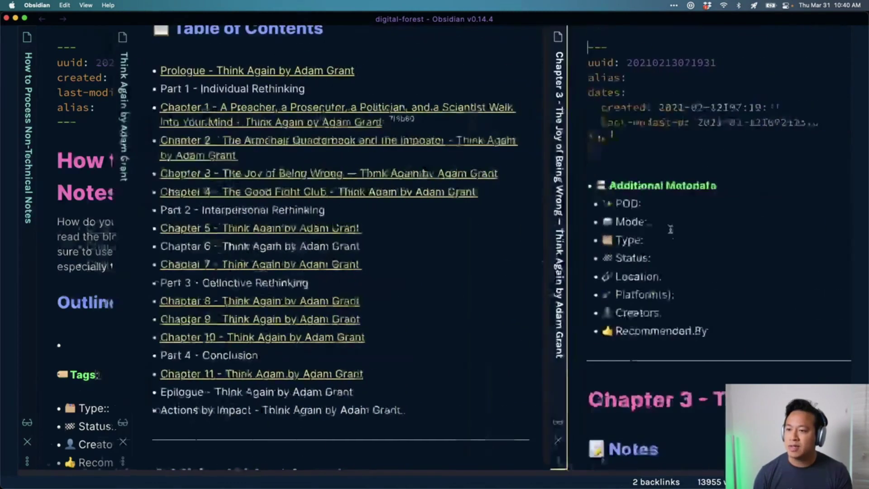
# - Examine the Chapter 3 notes from the opening psychology study through the quote under Attachment Issues
pyautogui.scroll(-9, 671, 232)
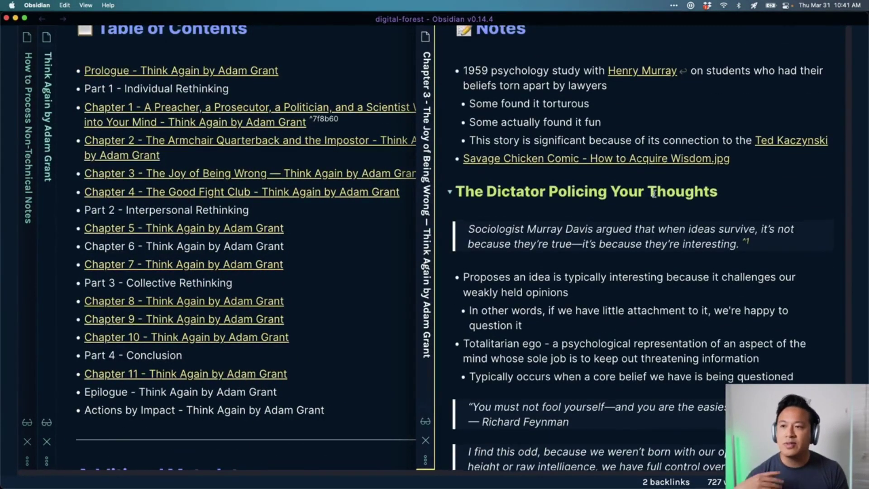
pyautogui.scroll(1, 651, 190)
pyautogui.scroll(-1, 666, 281)
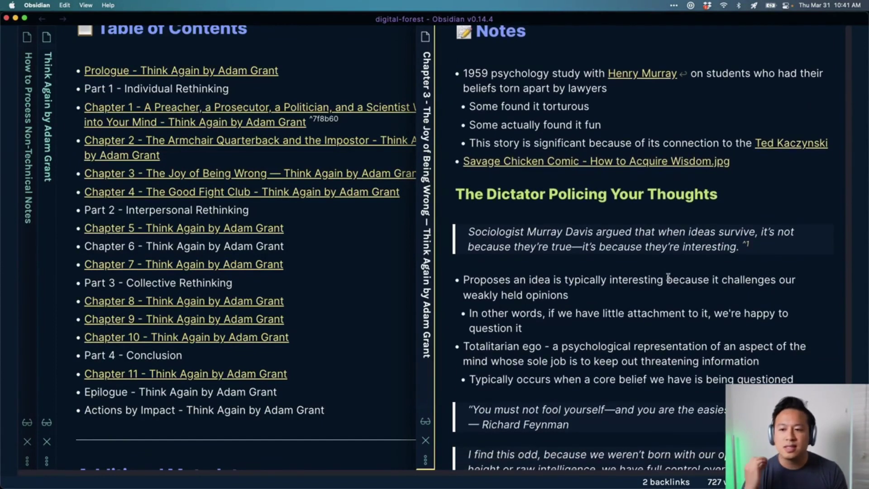
pyautogui.scroll(-9, 671, 272)
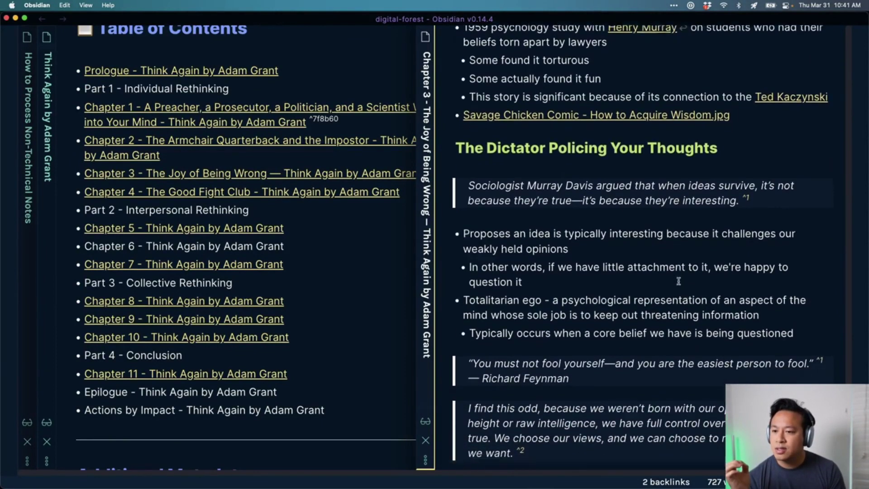
pyautogui.scroll(-3, 670, 282)
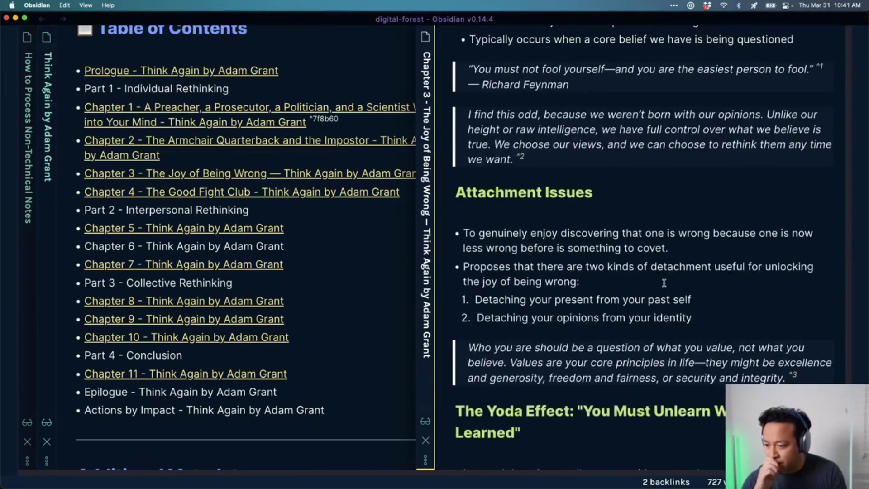
pyautogui.scroll(-2, 657, 283)
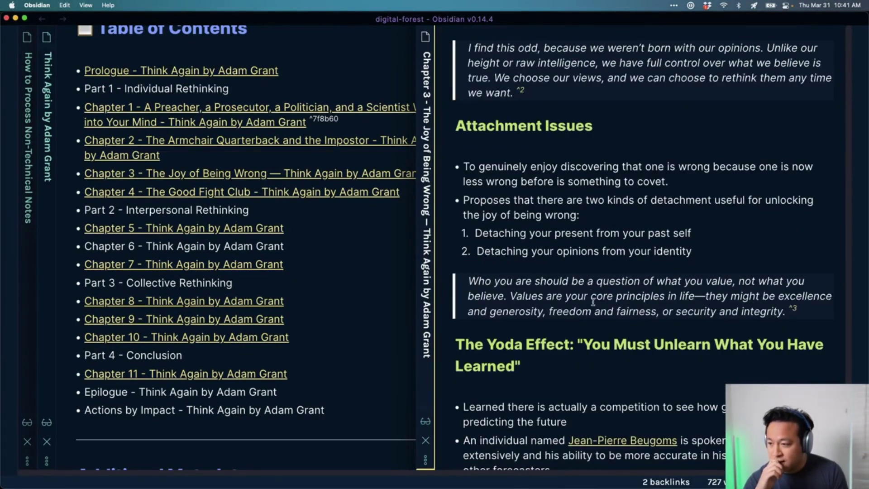
pyautogui.click(552, 300)
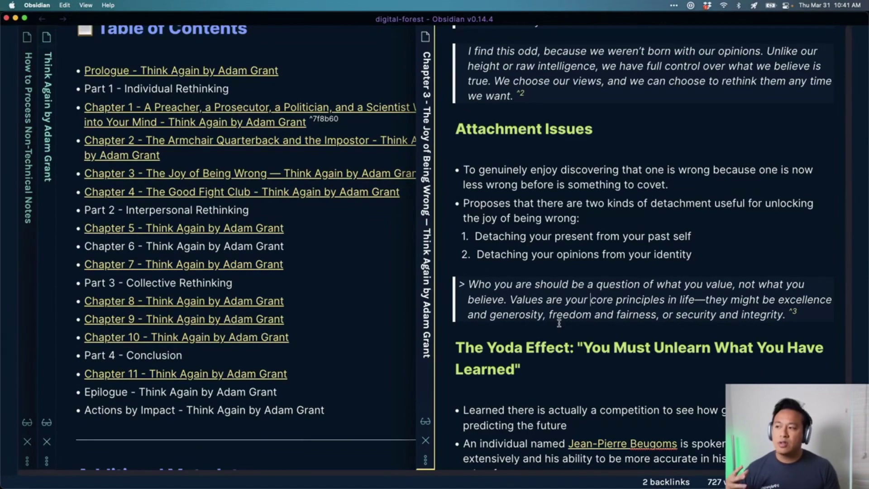
# - Rename the Outline heading in the How to Process Non-Technical Notes note to "Talk Outline for Thinking Differently"
pyautogui.click(36, 158)
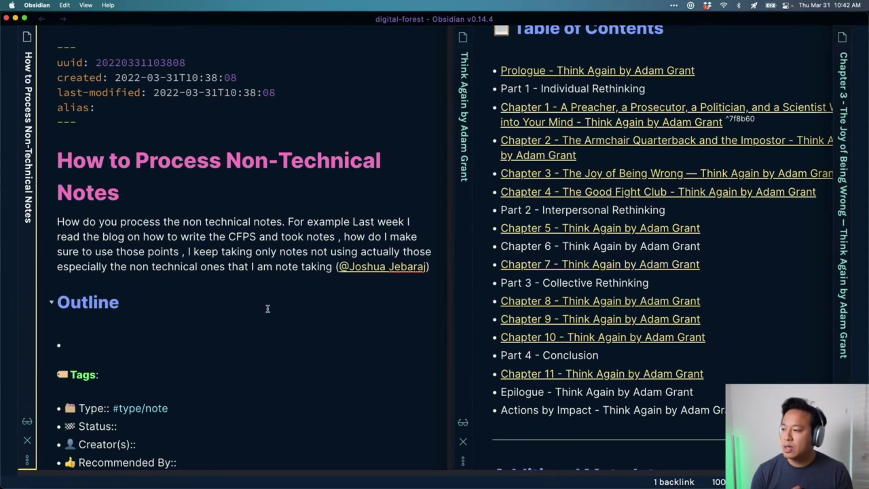
pyautogui.click(265, 345)
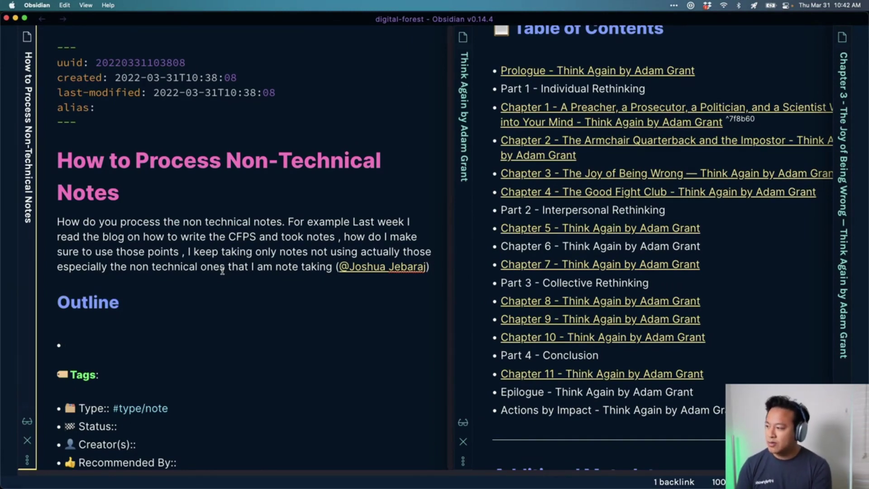
pyautogui.press('Up')
pyautogui.press('Up')
pyautogui.press('Up')
pyautogui.press('Down')
pyautogui.press('Left')
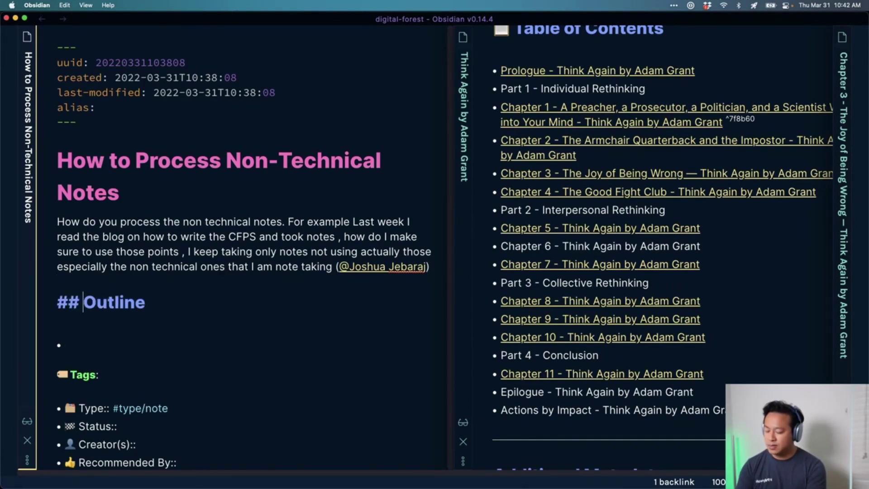
pyautogui.write('Talk')
pyautogui.press('super+Right')
pyautogui.write('for Thinking Difer')
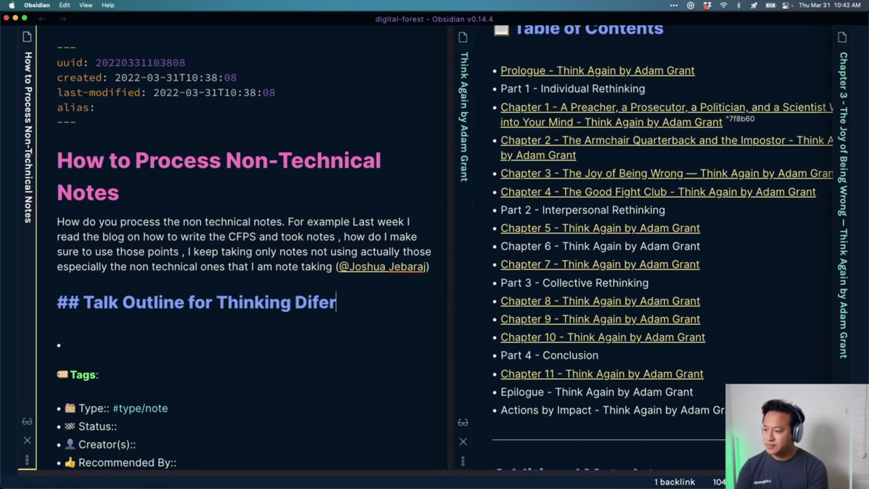
pyautogui.press('BackSpace')
pyautogui.press('BackSpace')
pyautogui.write('ferently')
pyautogui.press('Down')
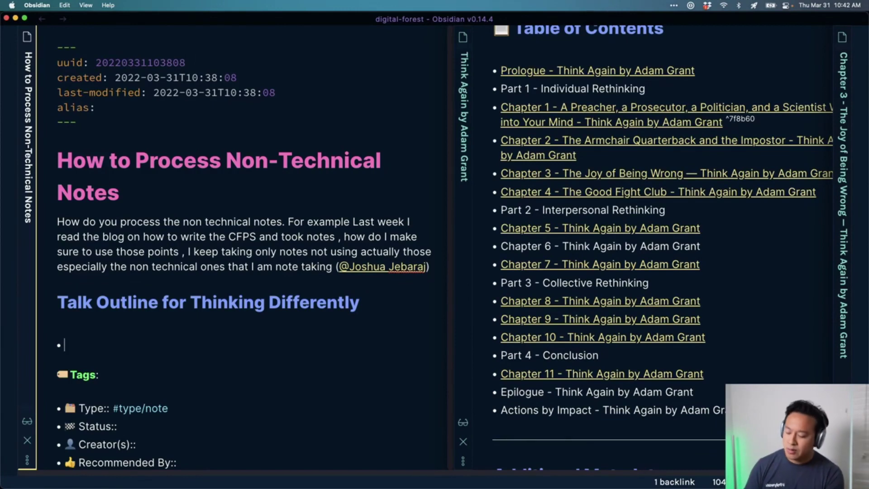
# - Write "Brain can retain 5-7 items with a standard deviation of 2" as the first outline bullet and start another bullet
pyautogui.write('Brain can retain ')
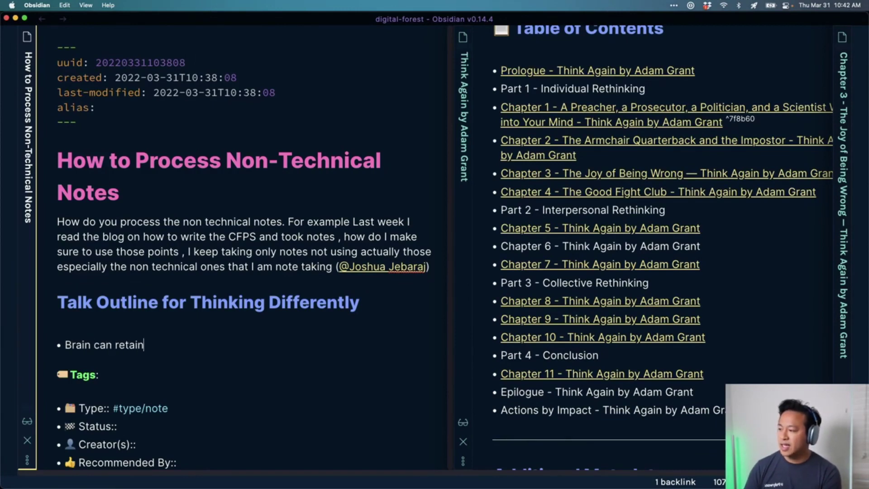
pyautogui.write('5-7 ')
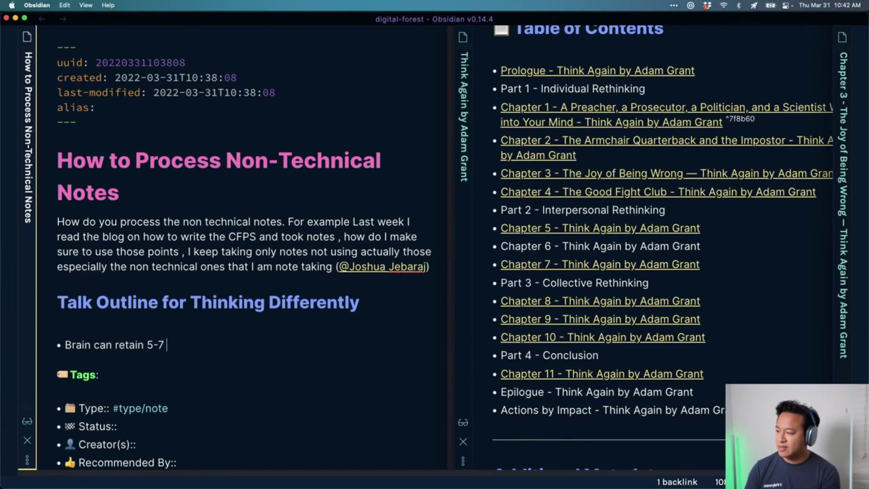
pyautogui.write('items with a standard de')
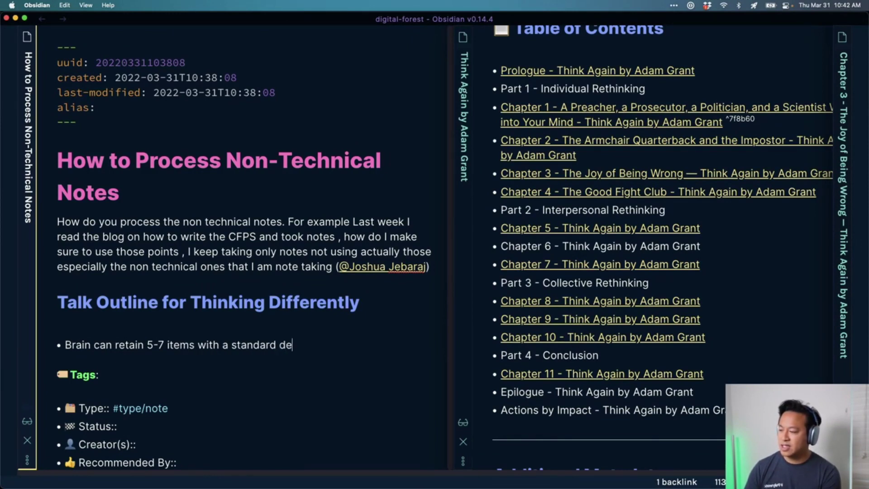
pyautogui.write('viation of 2')
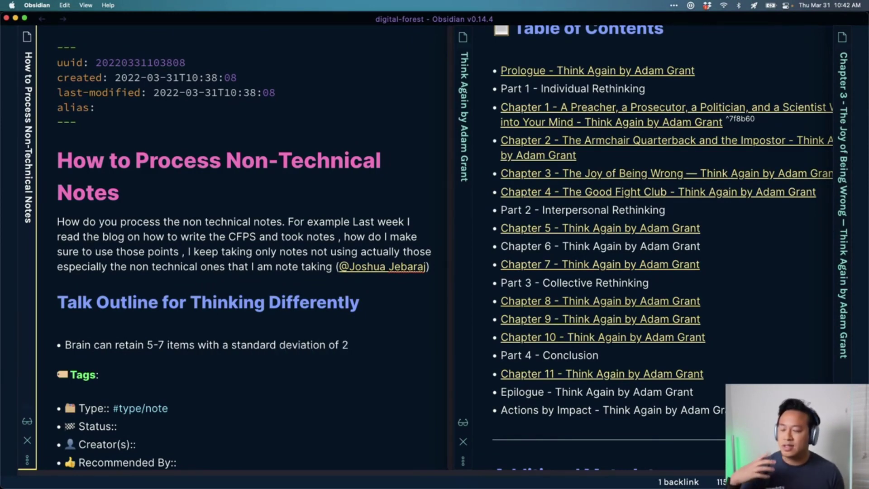
pyautogui.press('Return')
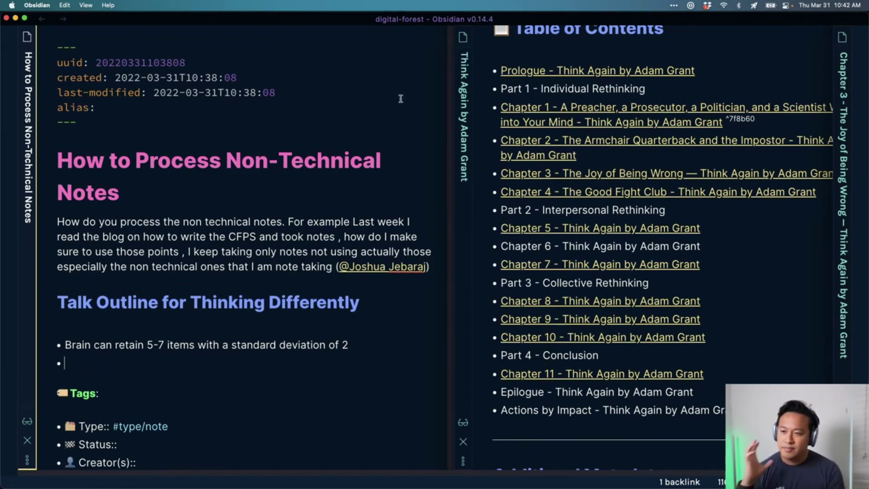
# - Review the quotes around Attachment Issues in the Chapter 3 note and return to the talk outline
pyautogui.click(843, 197)
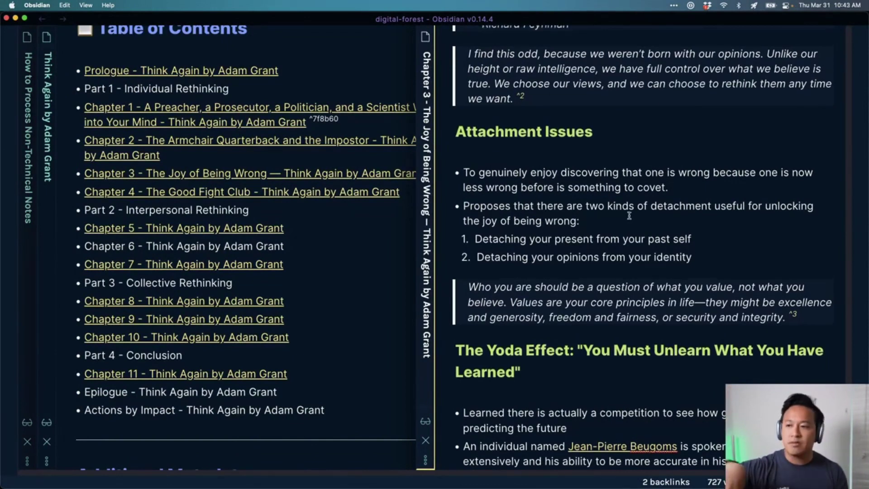
pyautogui.scroll(3, 629, 218)
pyautogui.scroll(-1, 629, 219)
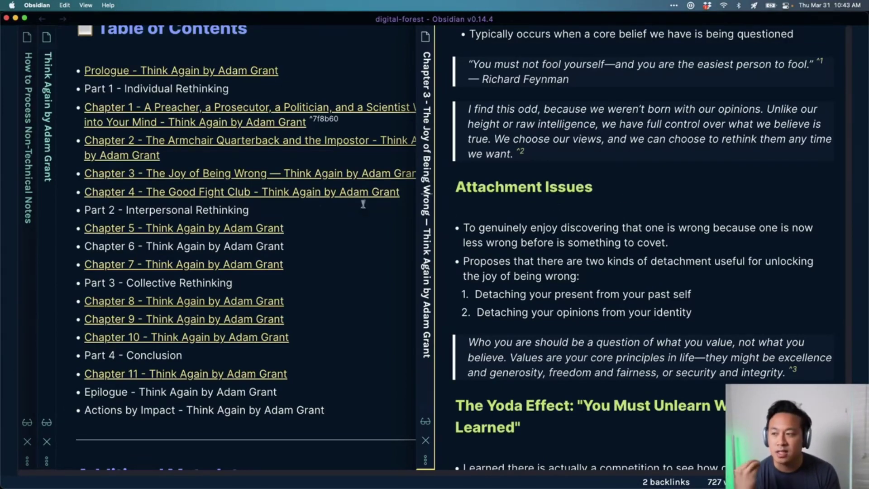
pyautogui.click(31, 241)
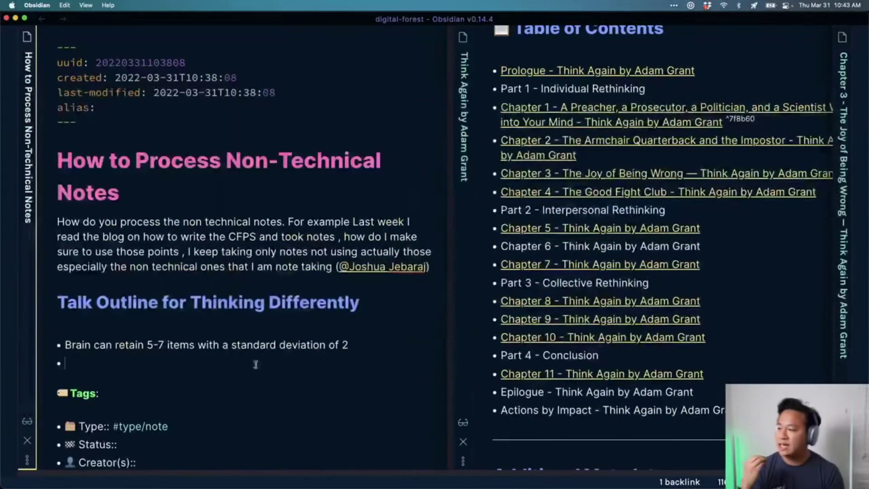
# - Link the second outline bullet to the note Chapter 3 - The Joy of Being Wrong — Think Again by Adam Grant
pyautogui.write('[[think ag')
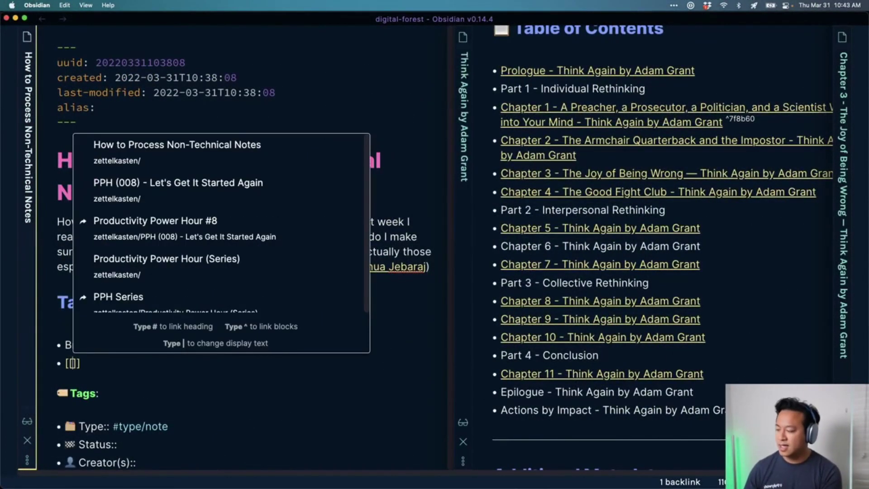
pyautogui.write('ain chapter 3 ↵')
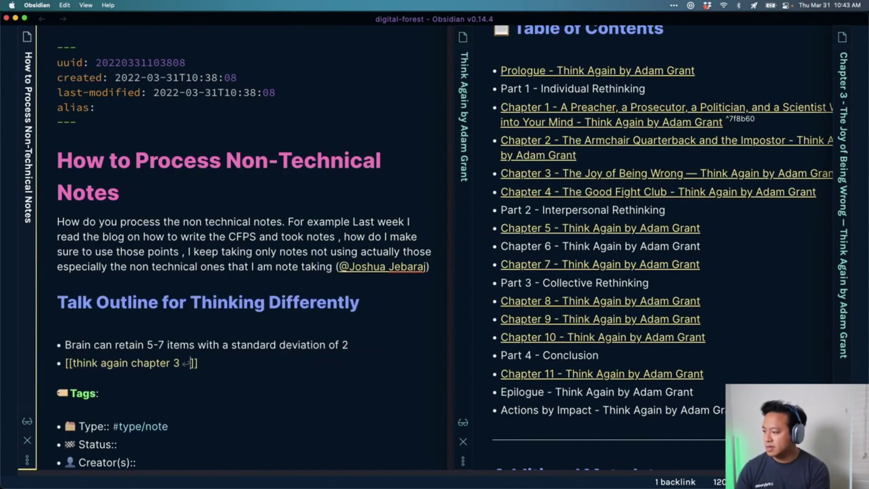
pyautogui.press('BackSpace')
pyautogui.press('BackSpace')
pyautogui.press('BackSpace')
pyautogui.press('BackSpace')
pyautogui.press('BackSpace')
pyautogui.press('BackSpace')
pyautogui.press('BackSpace')
pyautogui.press('BackSpace')
pyautogui.press('BackSpace')
pyautogui.press('BackSpace')
pyautogui.press('BackSpace')
pyautogui.press('BackSpace')
pyautogui.press('BackSpace')
pyautogui.press('BackSpace')
pyautogui.press('BackSpace')
pyautogui.press('BackSpace')
pyautogui.press('BackSpace')
pyautogui.press('BackSpace')
pyautogui.press('BackSpace')
pyautogui.press('BackSpace')
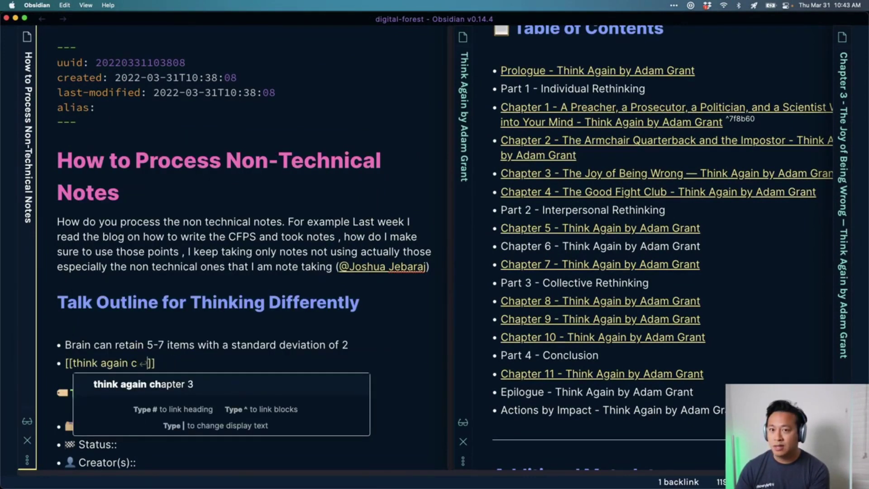
pyautogui.press('BackSpace')
pyautogui.write('chapter 3')
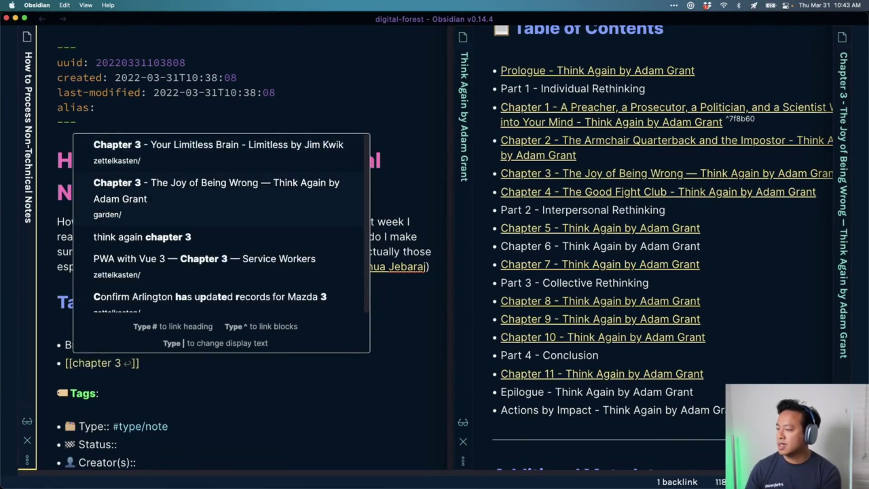
pyautogui.press('Return')
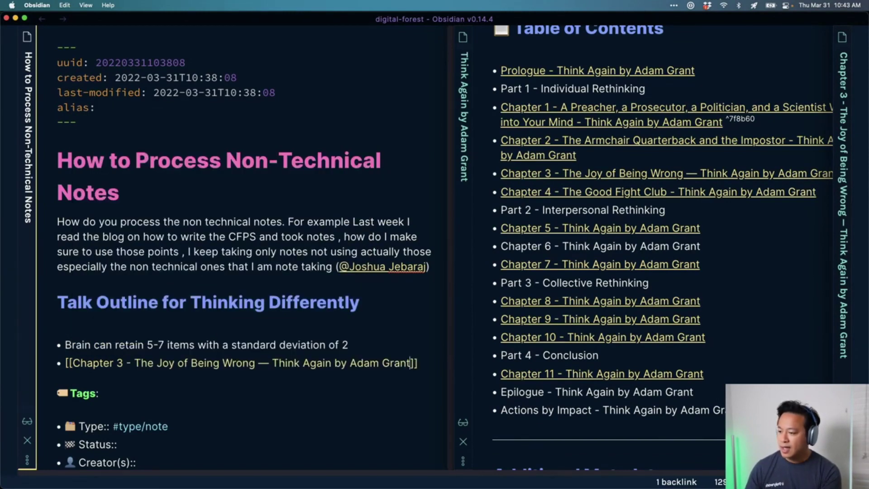
# - Extend the Chapter 3 link to reference the quote block starting "Who you are should be a question of what you value"
pyautogui.write('^')
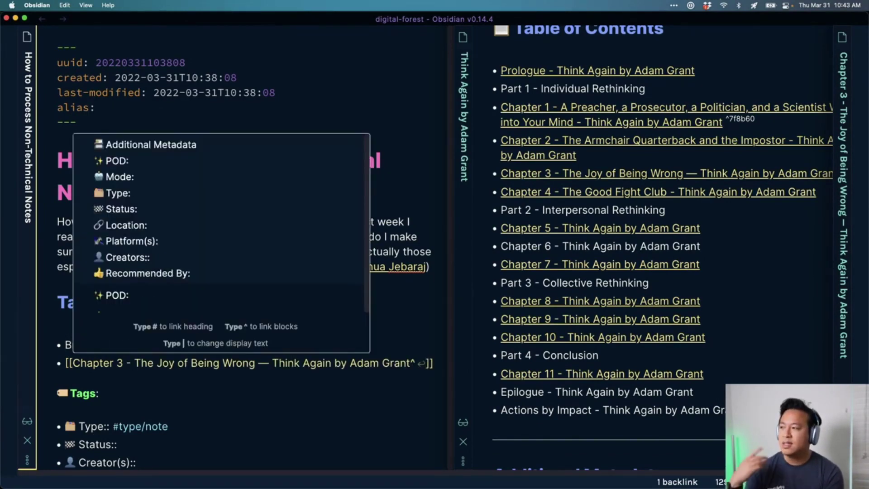
pyautogui.press('Down')
pyautogui.press('Down')
pyautogui.press('Down')
pyautogui.press('Down')
pyautogui.press('Down')
pyautogui.press('Down')
pyautogui.press('Down')
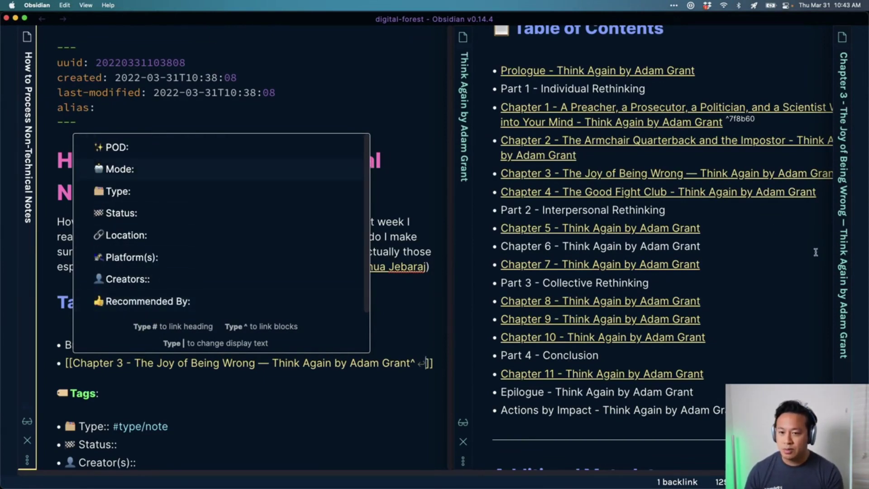
pyautogui.click(841, 253)
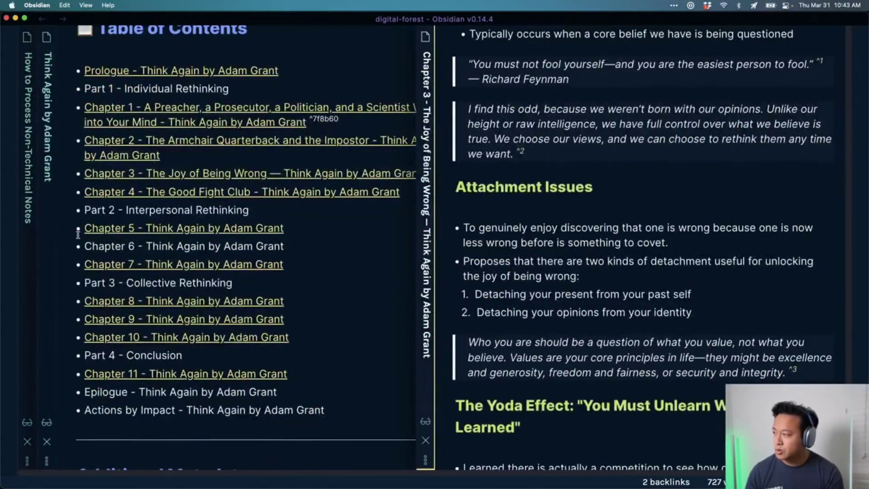
pyautogui.click(21, 219)
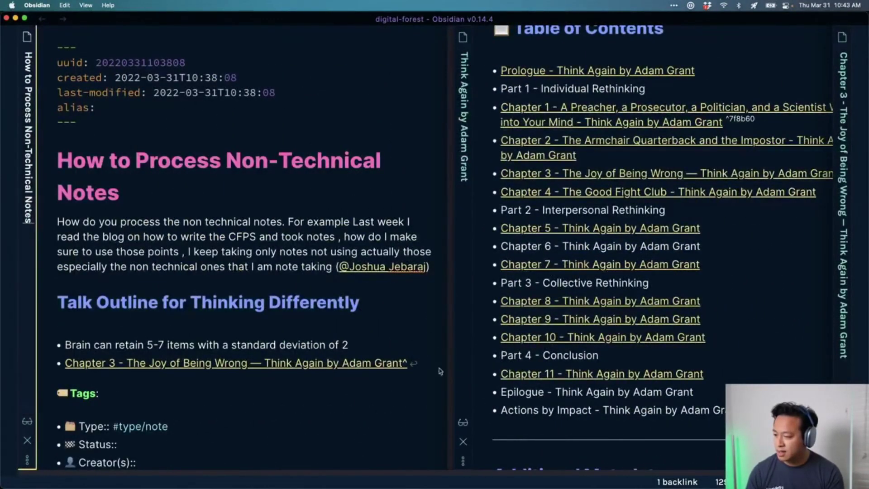
pyautogui.click(428, 363)
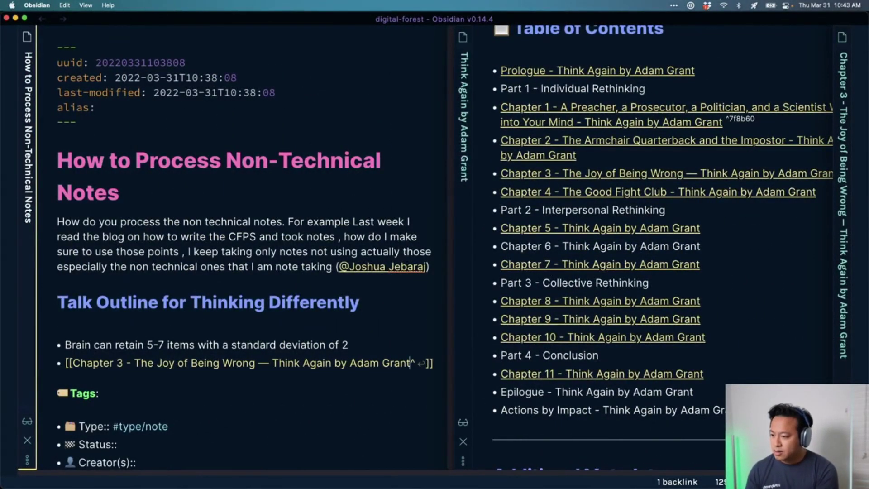
pyautogui.write('^who')
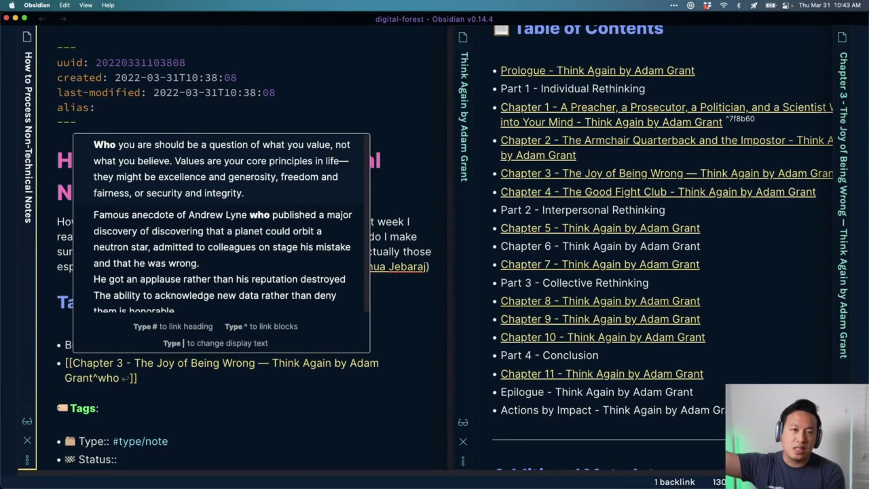
pyautogui.press('Return')
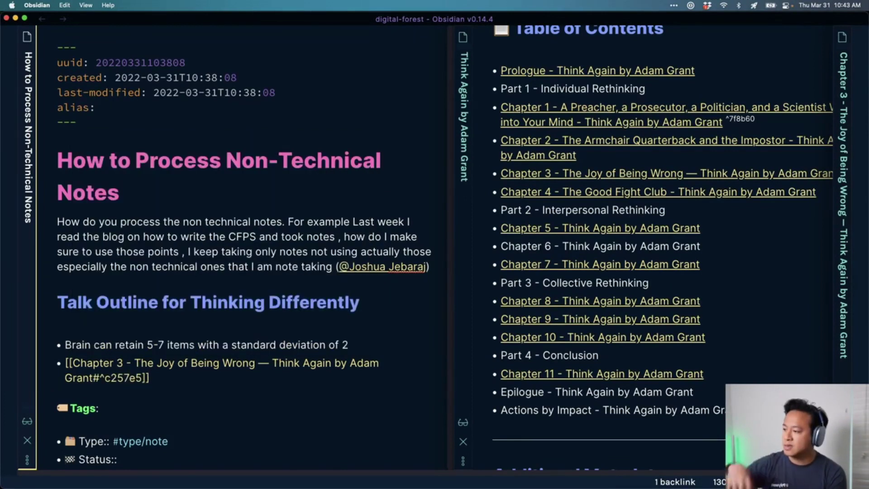
# - Turn the Chapter 3 block link into an embed by adding an exclamation mark before it
pyautogui.click(57, 393)
pyautogui.press('Up')
pyautogui.press('super+Left')
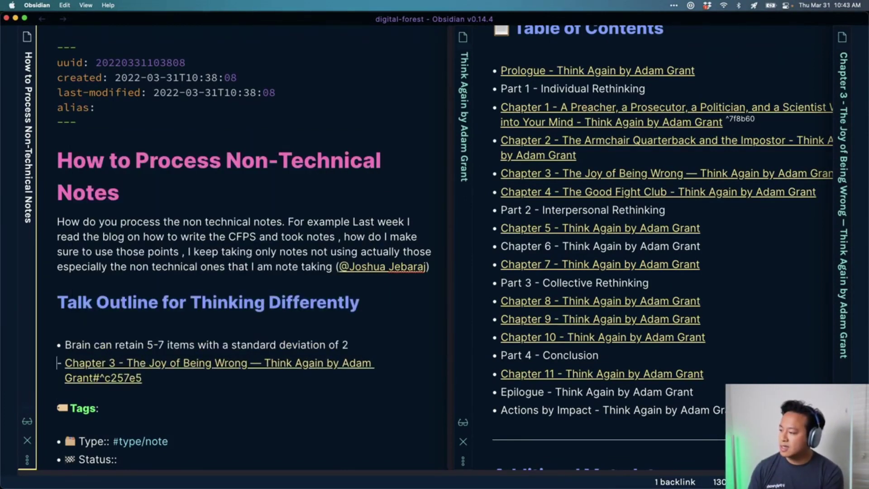
pyautogui.press('Right')
pyautogui.write('!')
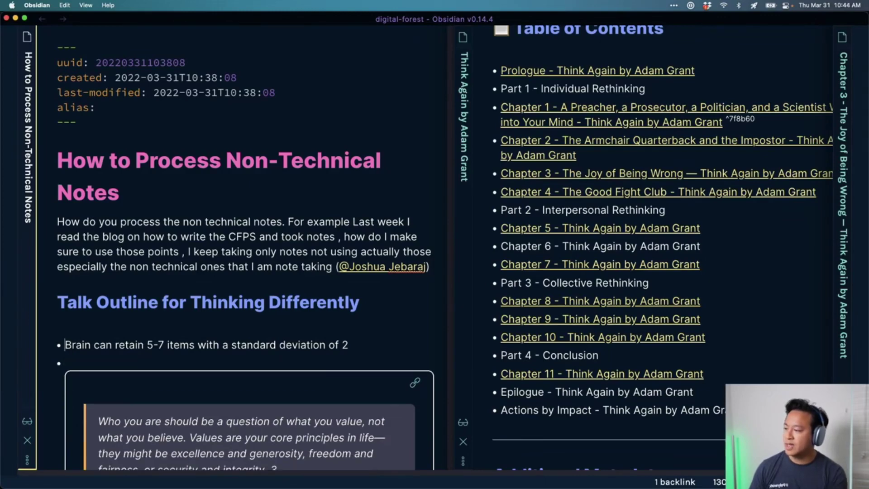
# - Add the sub-bullet "It's important to be able to swap items out with ease" beneath the bullet about brain retention
pyautogui.scroll(-5, 251, 289)
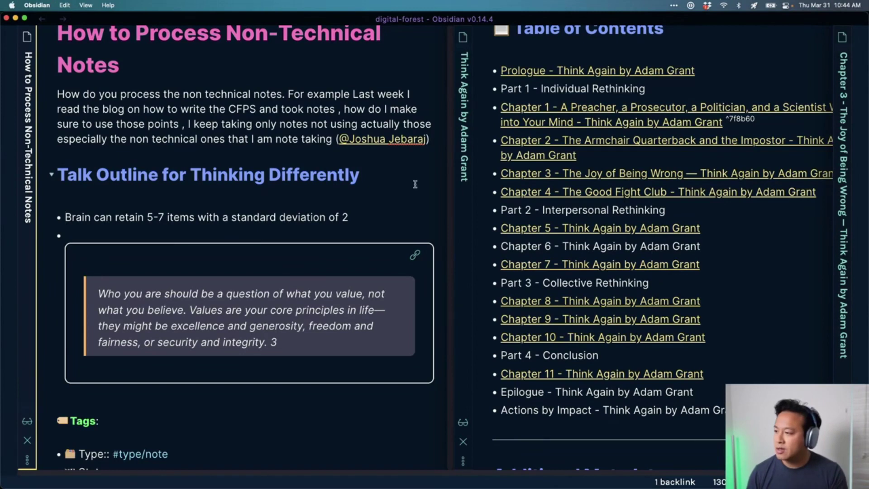
pyautogui.click(400, 213)
pyautogui.press('Return')
pyautogui.press('Tab')
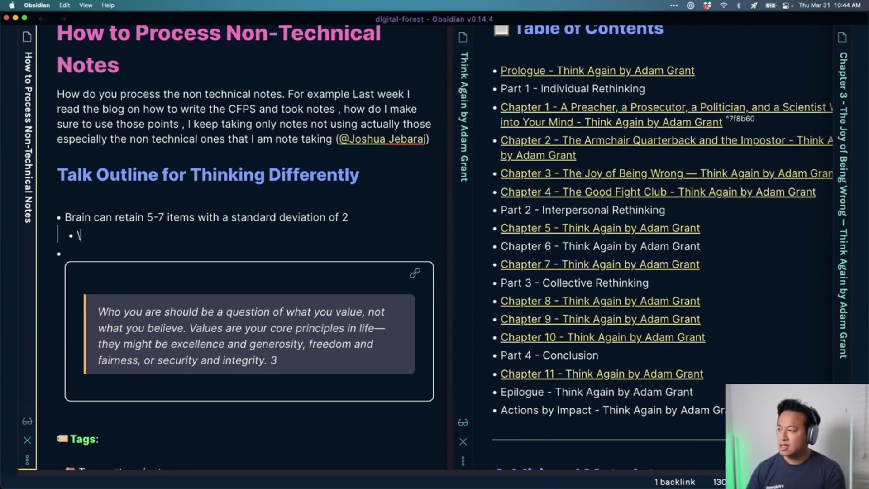
pyautogui.write('T')
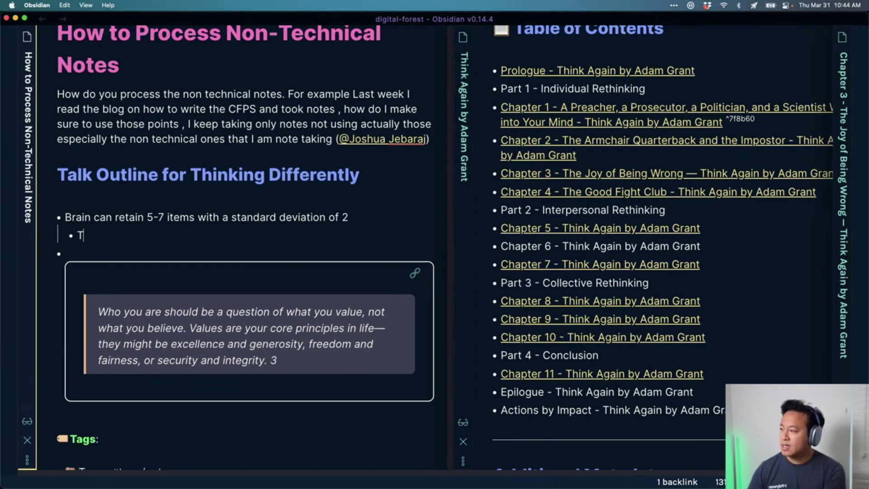
pyautogui.press('BackSpace')
pyautogui.write("It's important to b")
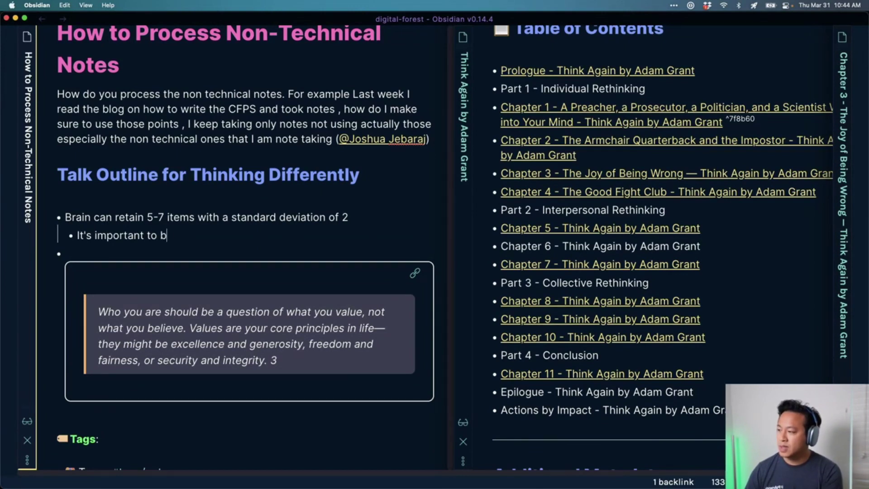
pyautogui.write('e able to swap items ou')
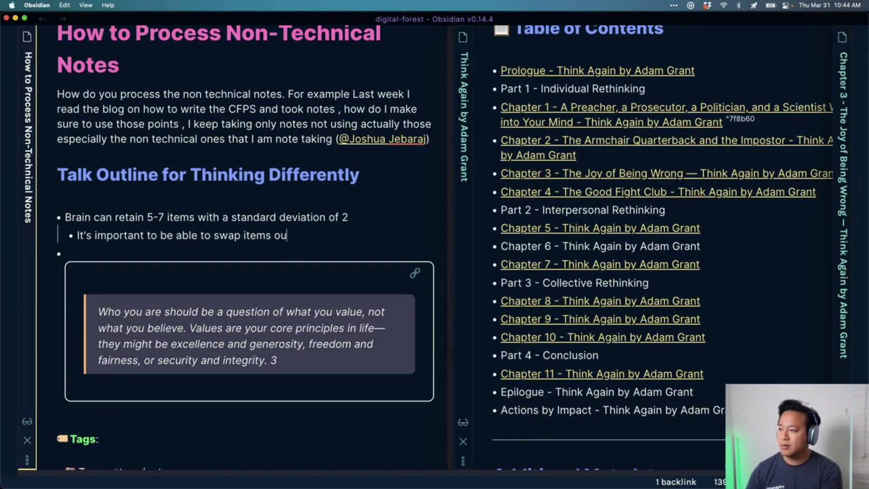
pyautogui.write('t with ease')
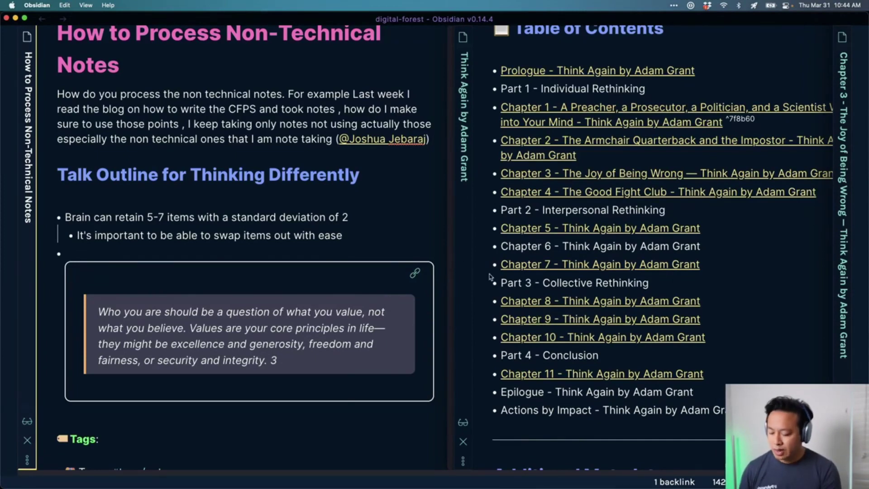
# - Close the Think Again reference notes and open the local graph of the How to Process Non-Technical Notes note
pyautogui.press('super+w')
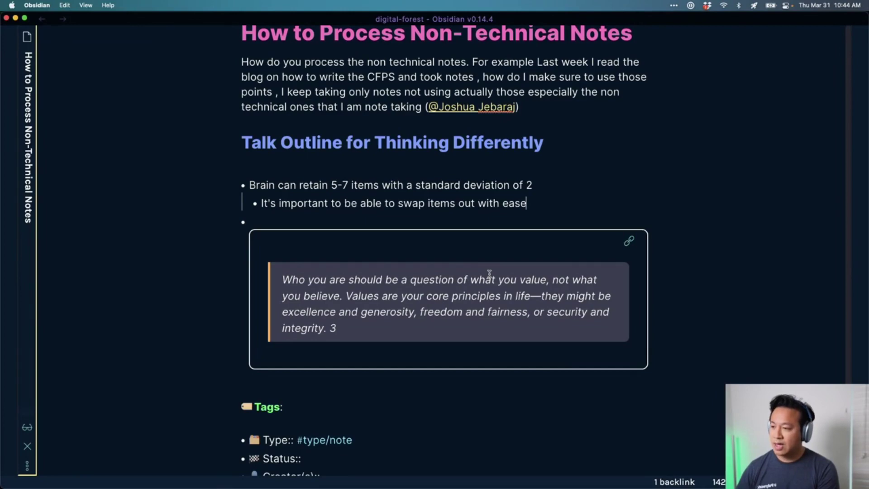
pyautogui.press('super+p')
pyautogui.write('local')
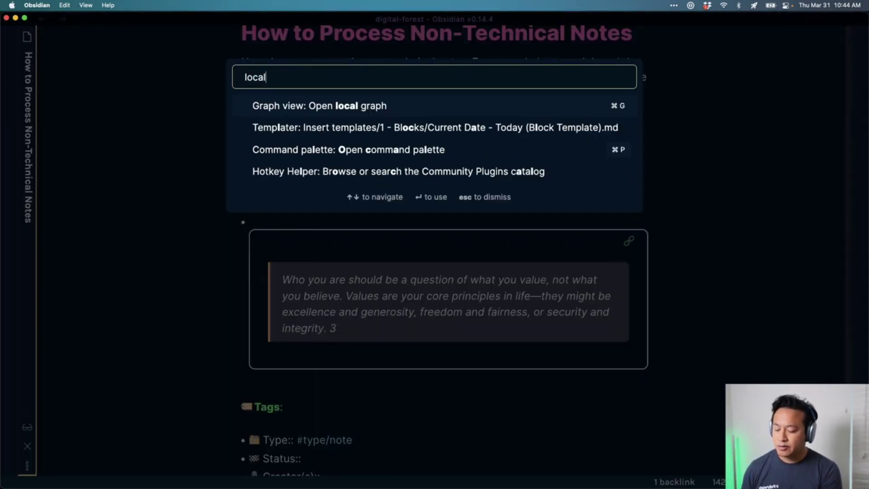
pyautogui.press('Return')
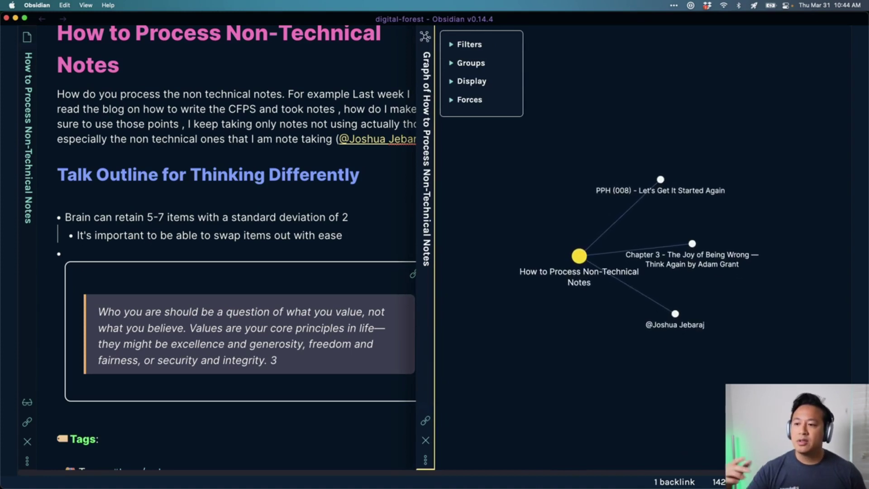
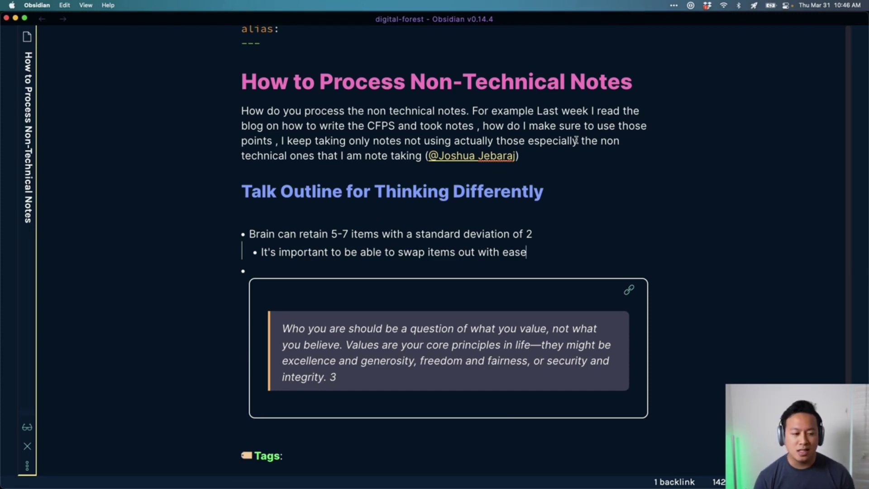
# - Open the note PPH (008) - Let's Get It Started Again by searching for "pph8"
pyautogui.click(637, 203)
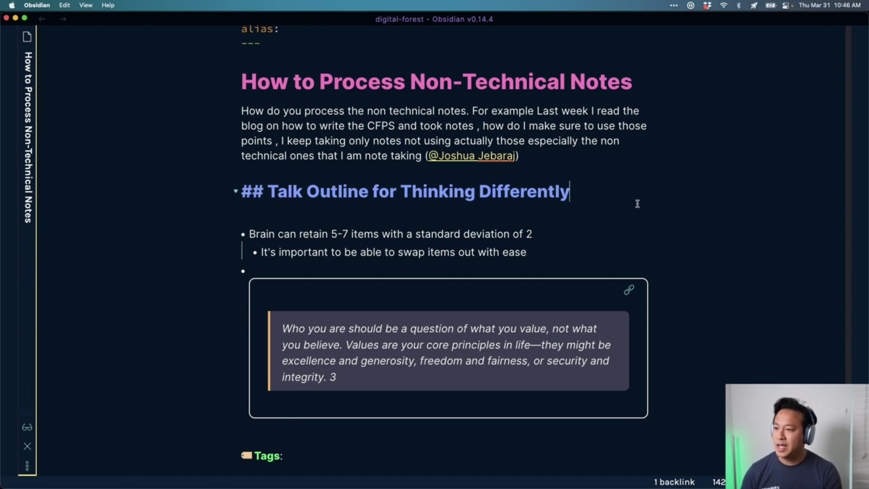
pyautogui.press('super+o')
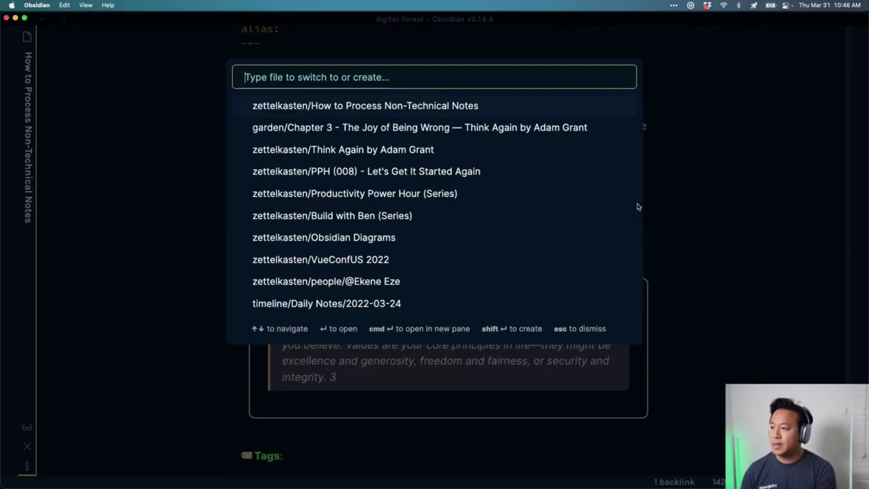
pyautogui.write('pph87')
pyautogui.press('BackSpace')
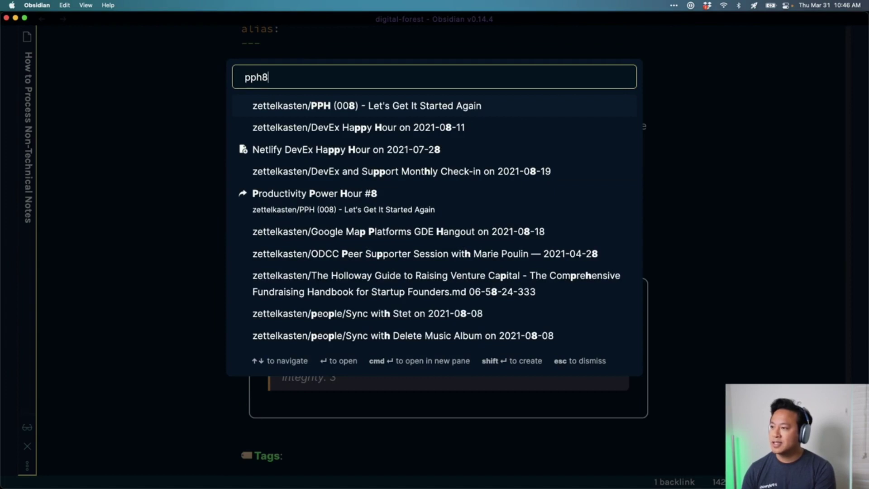
pyautogui.press('Return')
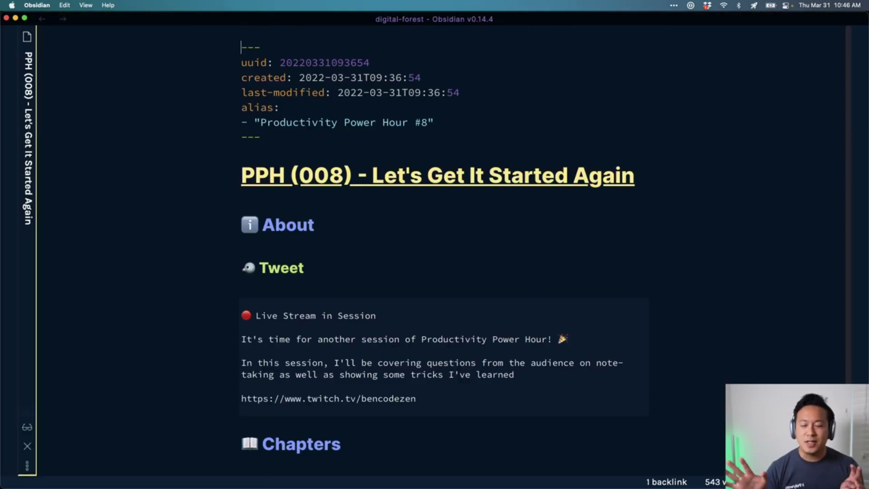
# - Run the Raycast Confetti command twice
pyautogui.press('super+space')
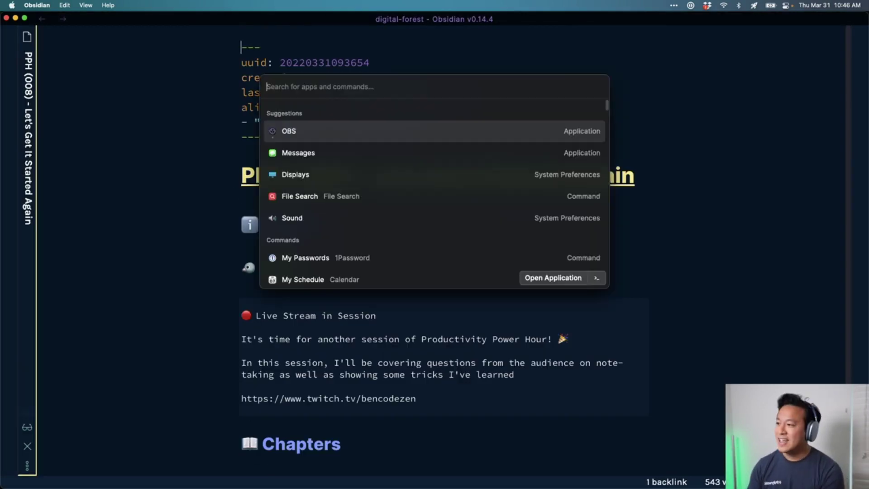
pyautogui.write('confe')
pyautogui.press('Return')
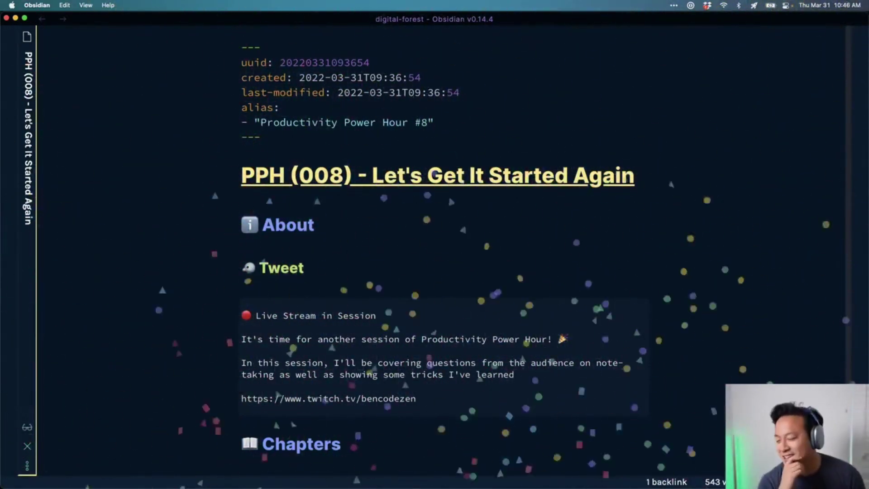
pyautogui.press('super+space')
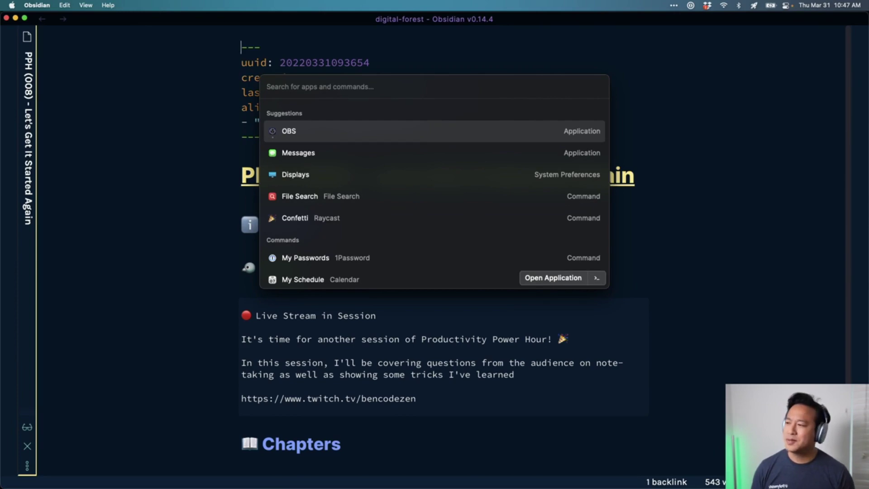
pyautogui.write('confe')
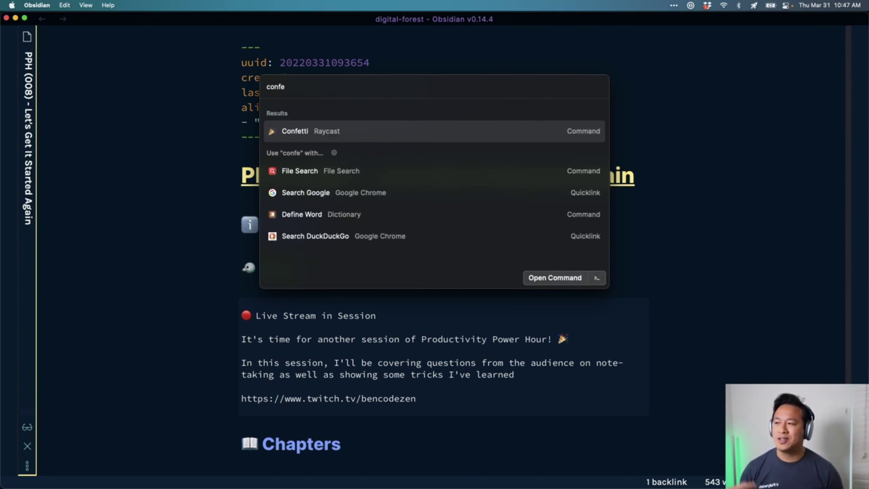
pyautogui.press('Return')
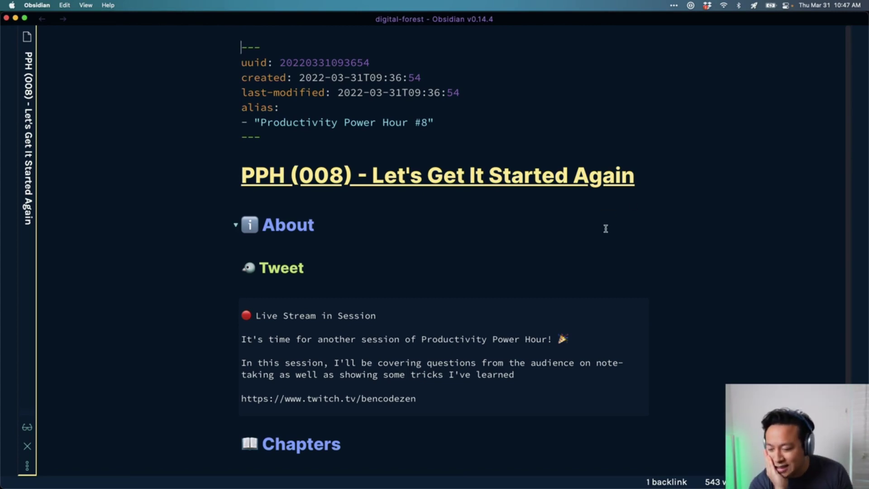
# - Check off How to Process Non-Technical Notes under Chapters and extract the bookmarks / articles question with its sub-item into a new note
pyautogui.scroll(-6, 634, 240)
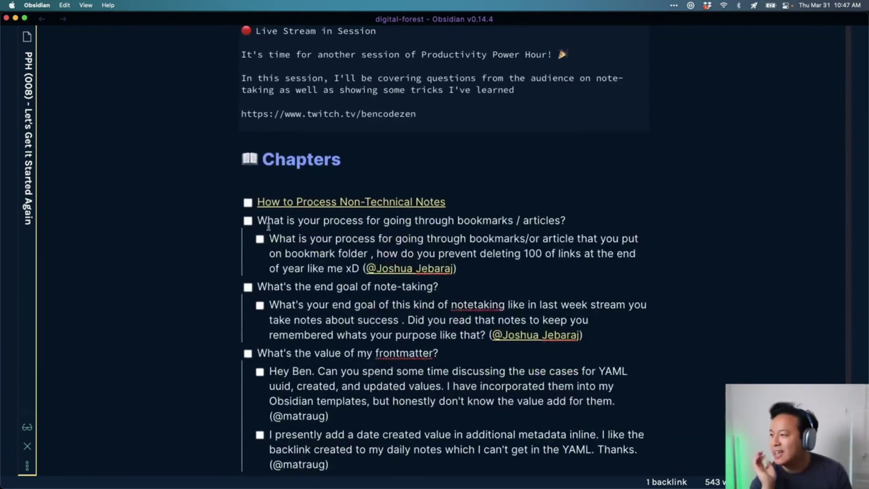
pyautogui.click(247, 202)
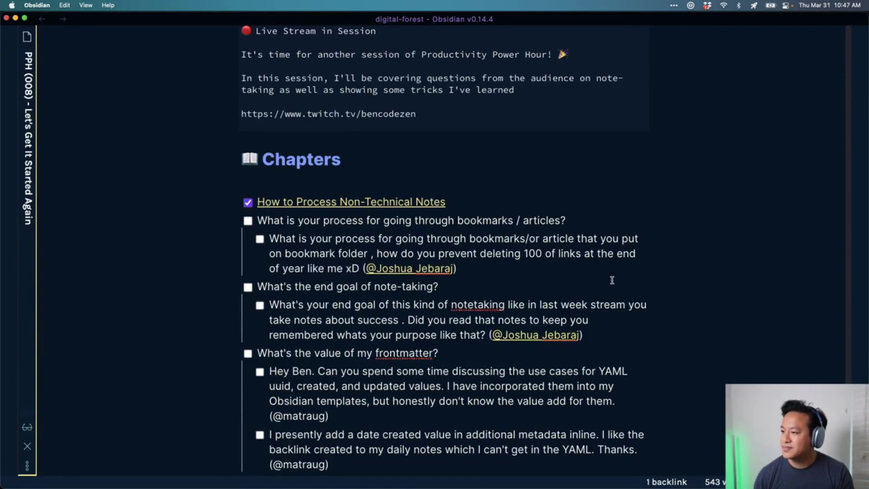
pyautogui.click(574, 267)
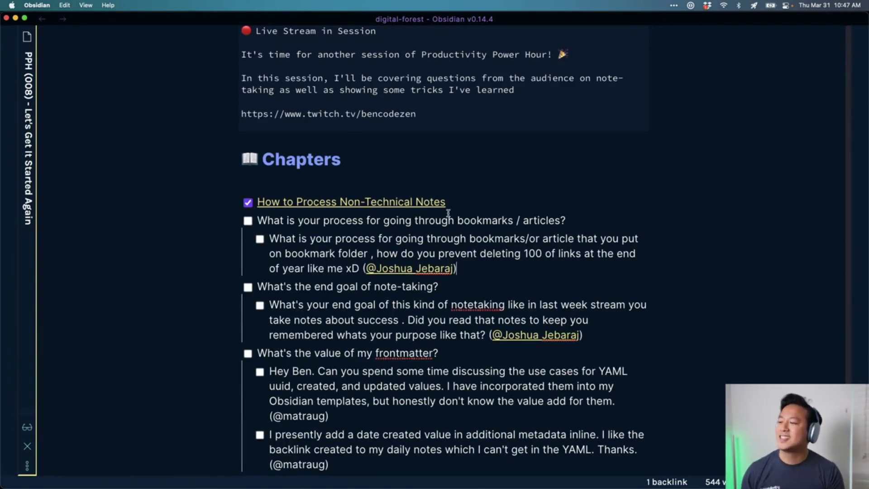
pyautogui.moveTo(457, 269); pyautogui.dragTo(258, 221)
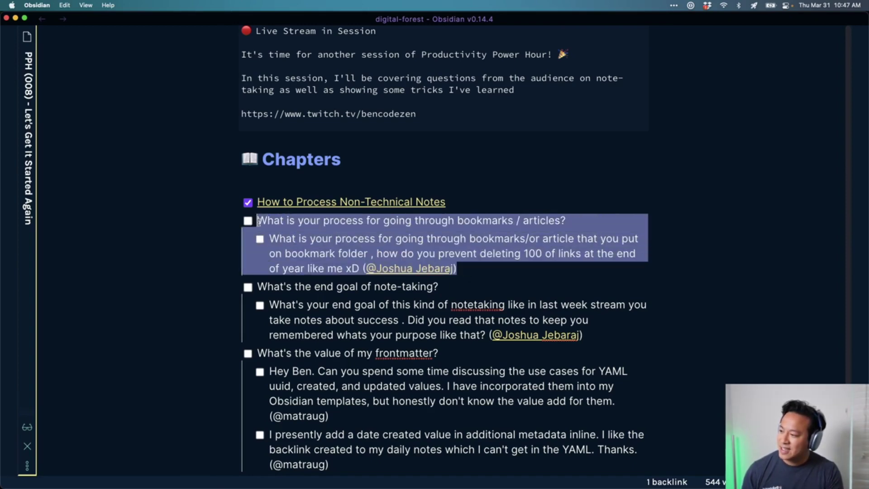
pyautogui.press('super+shift+n')
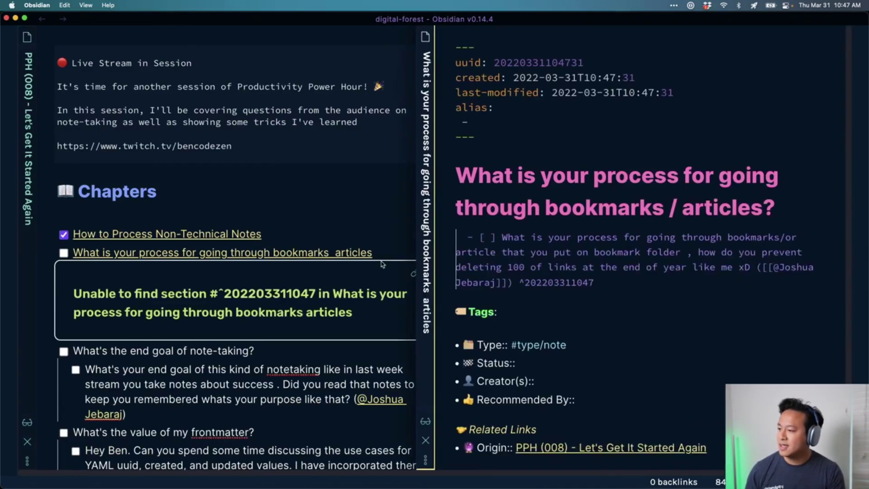
# - Remove the block reference from the embed of the bookmarks note so that it embeds the whole note
pyautogui.click(382, 264)
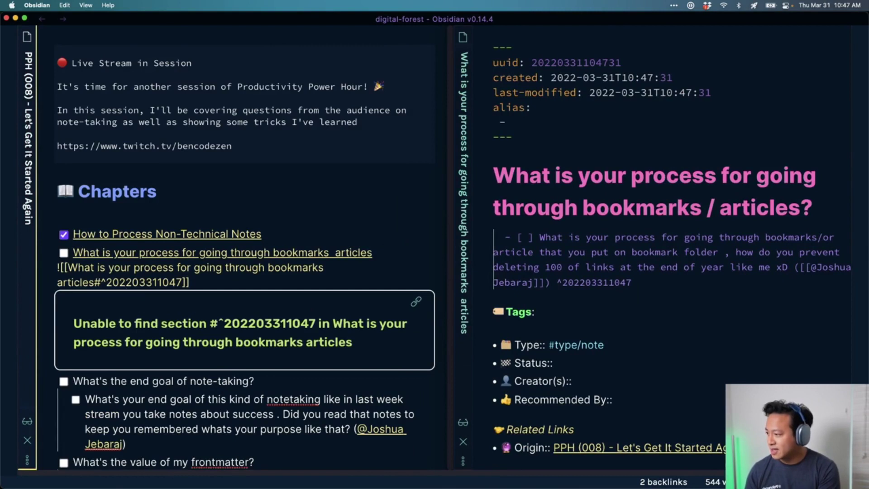
pyautogui.hotkey('shift', 'Right')
pyautogui.hotkey('shift', 'Right')
pyautogui.hotkey('shift', 'Right')
pyautogui.hotkey('shift', 'Right')
pyautogui.hotkey('shift', 'Right')
pyautogui.hotkey('shift', 'Right')
pyautogui.hotkey('shift', 'Right')
pyautogui.hotkey('shift', 'Right')
pyautogui.hotkey('shift', 'Right')
pyautogui.hotkey('shift', 'Right')
pyautogui.hotkey('shift', 'Right')
pyautogui.hotkey('shift', 'Right')
pyautogui.hotkey('shift', 'Right')
pyautogui.hotkey('shift', 'Right')
pyautogui.press('BackSpace')
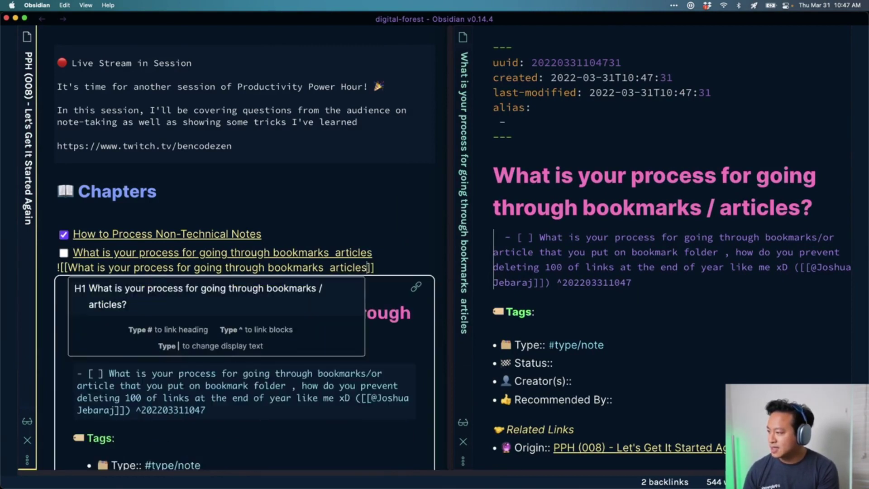
# - Rename the new note by removing the extra space between "bookmarks" and "articles" in its title
pyautogui.press('Left')
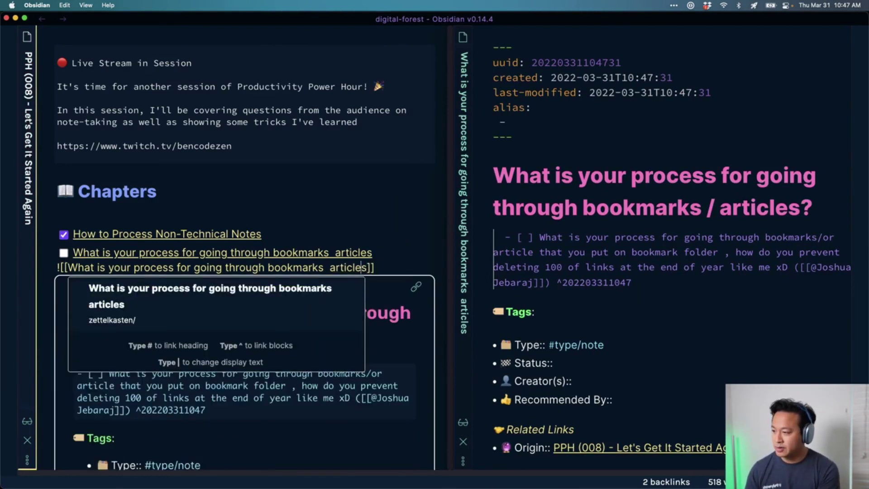
pyautogui.press('Left')
pyautogui.press('Left')
pyautogui.press('Left')
pyautogui.press('Left')
pyautogui.press('Left')
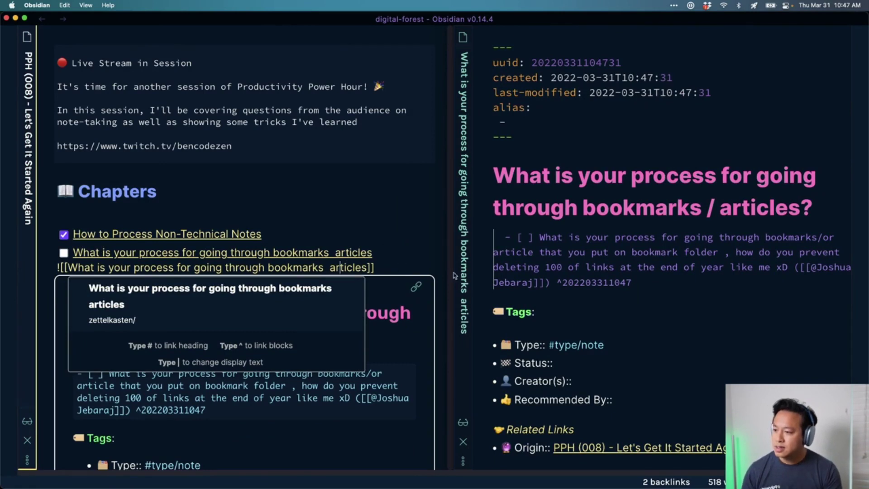
pyautogui.click(461, 299)
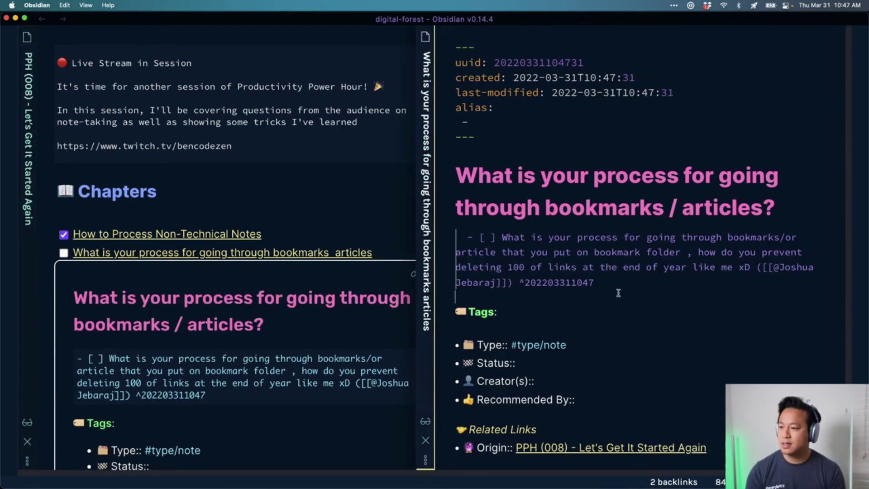
# - Reformat the question in the new note as a blockquote without its block ID, and insert blank lines below it
pyautogui.moveTo(501, 237); pyautogui.dragTo(416, 240)
pyautogui.write('>')
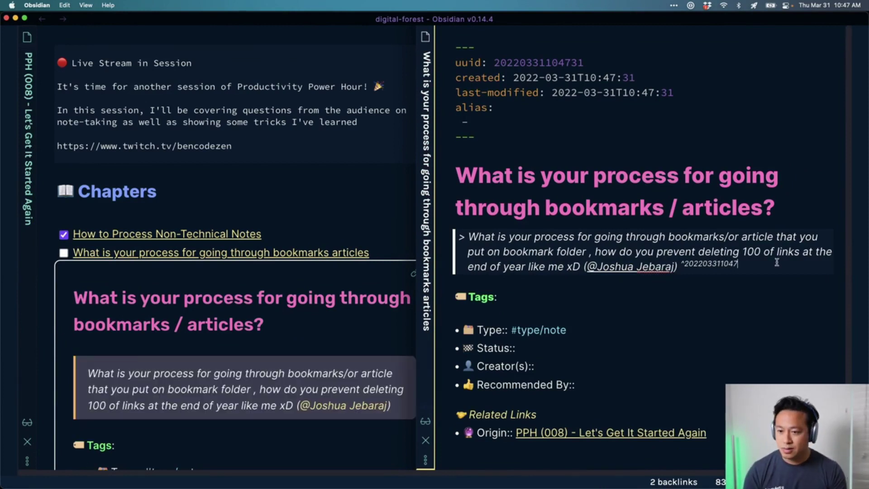
pyautogui.moveTo(776, 262); pyautogui.dragTo(681, 261)
pyautogui.press('BackSpace')
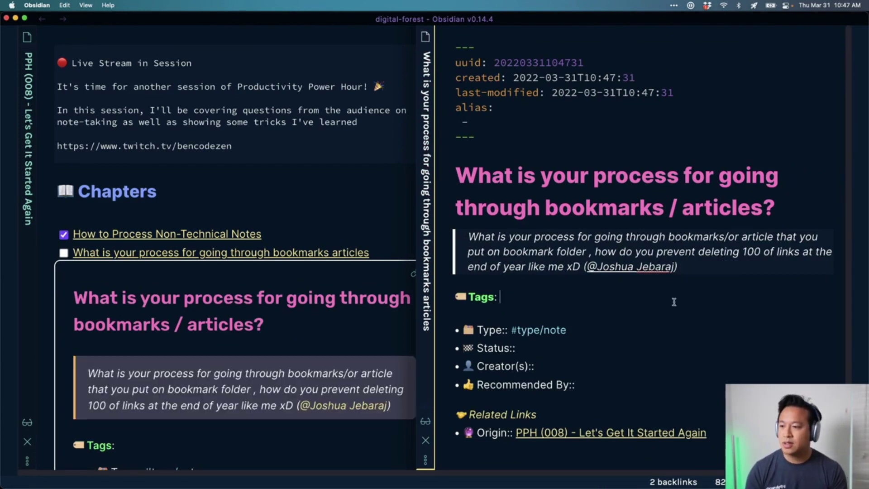
pyautogui.press('Return')
pyautogui.press('Return')
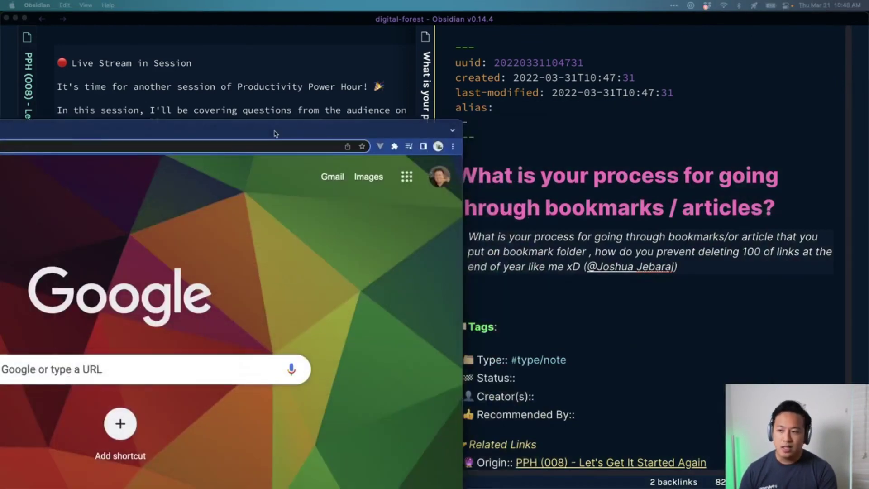
# - Switch to Chrome, search for "css tricks" and open the CSS-Tricks home page
pyautogui.write('css tricks')
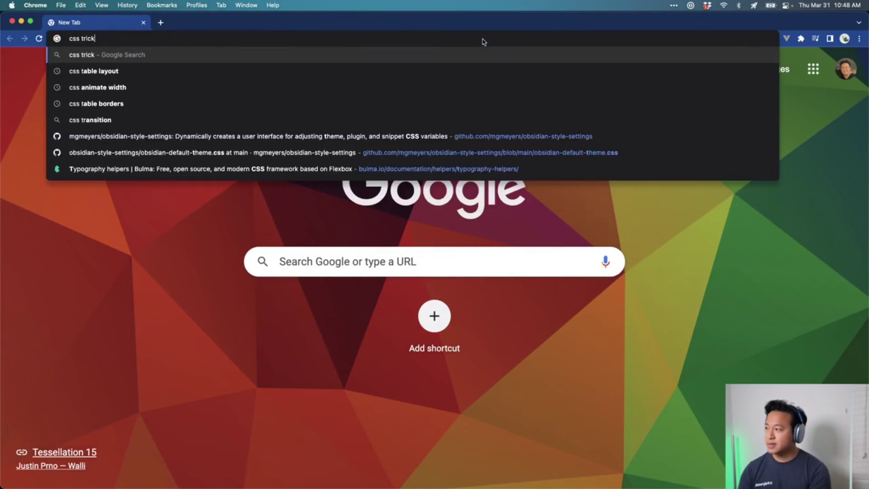
pyautogui.press('Return')
pyautogui.click(225, 155)
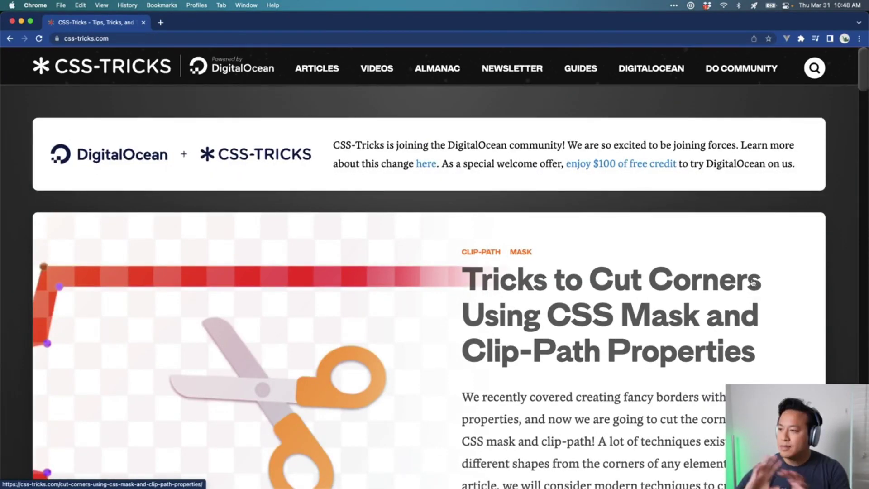
# - Open the article A Complete Guide to CSS Cascade Layers and look through its introduction and table of contents
pyautogui.scroll(-5, 610, 284)
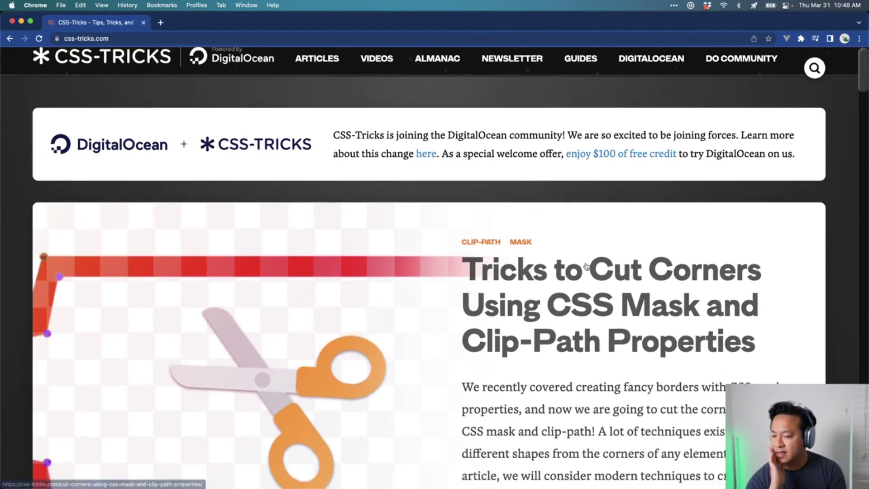
pyautogui.scroll(-3, 609, 285)
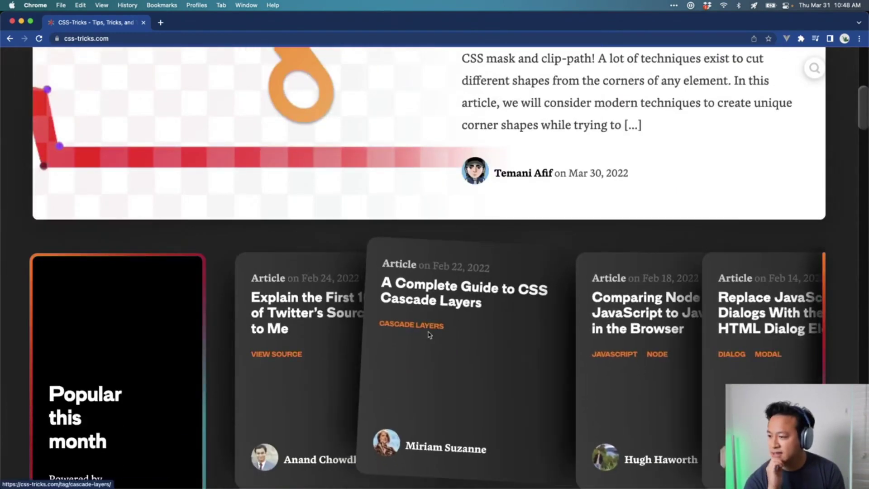
pyautogui.click(428, 306)
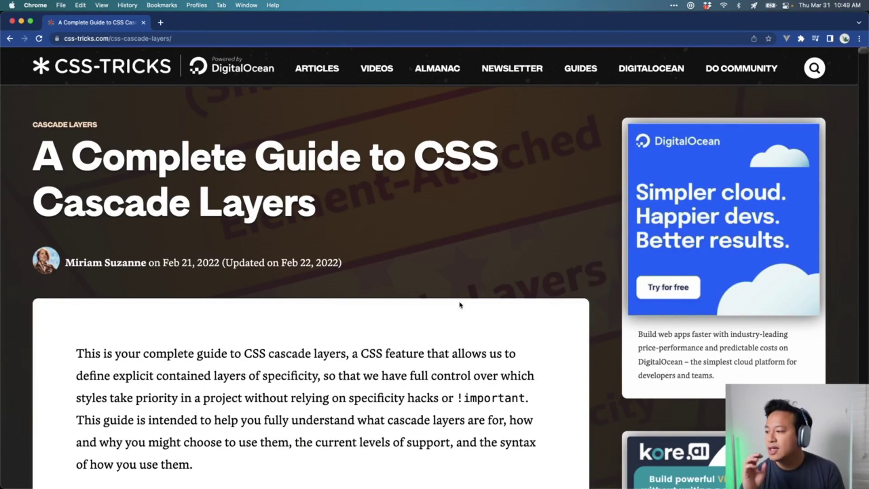
pyautogui.scroll(-2, 459, 304)
pyautogui.scroll(-1, 462, 308)
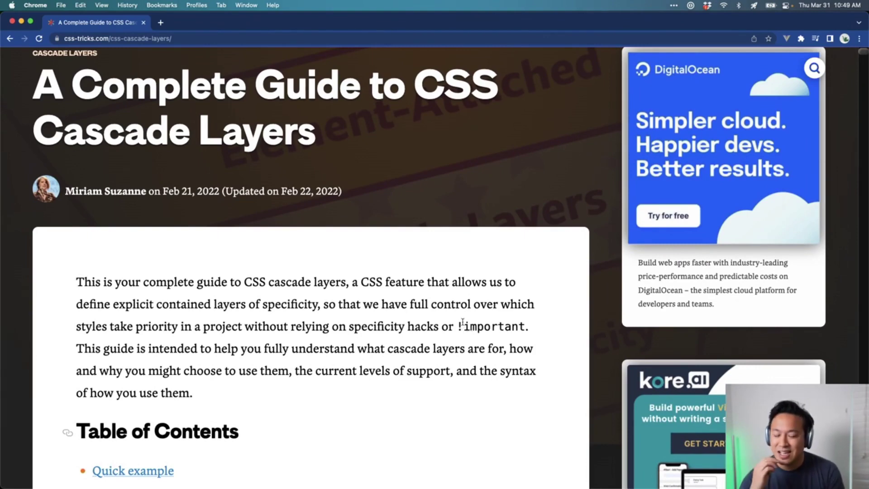
pyautogui.scroll(-5, 381, 347)
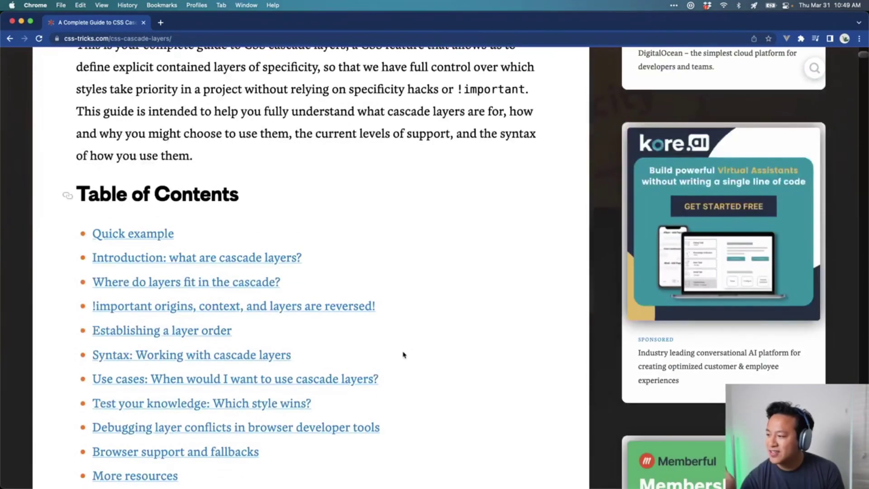
pyautogui.scroll(-1, 405, 351)
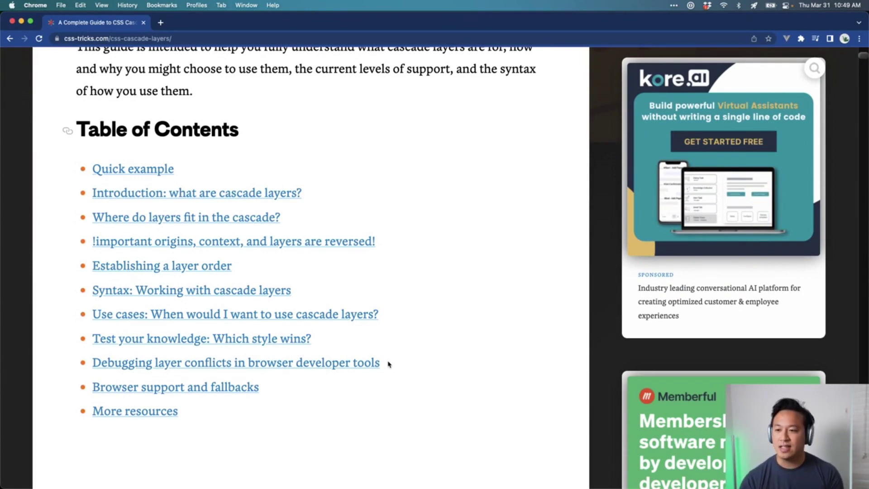
pyautogui.scroll(8, 334, 228)
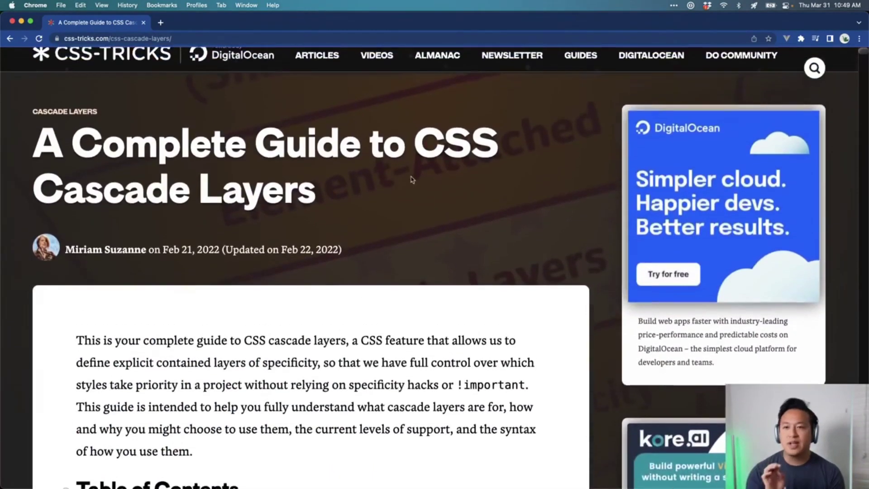
# - Copy the article's web address, open Obsidian's note switcher, and return to Chrome to copy the article's title
pyautogui.press('super+l')
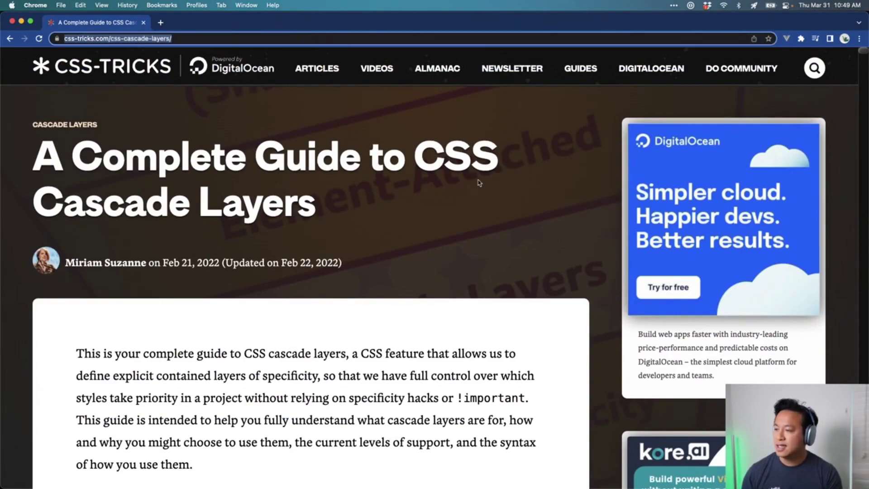
pyautogui.press('super+Tab')
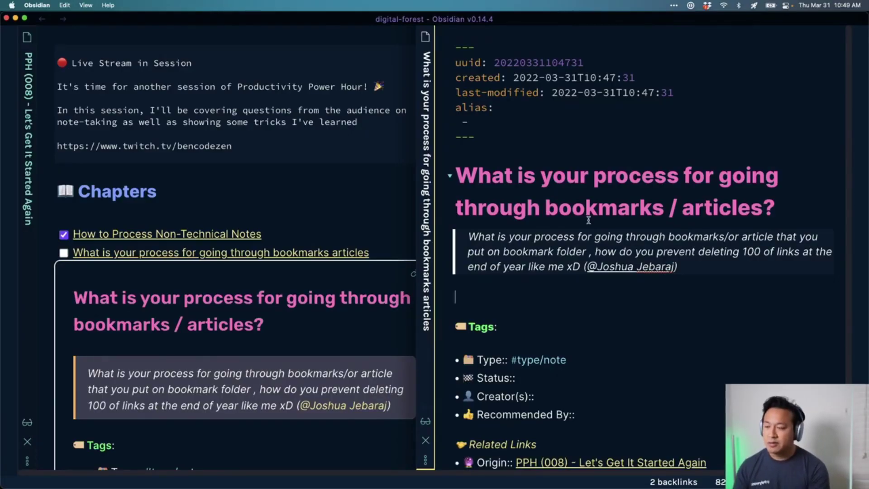
pyautogui.press('super+o')
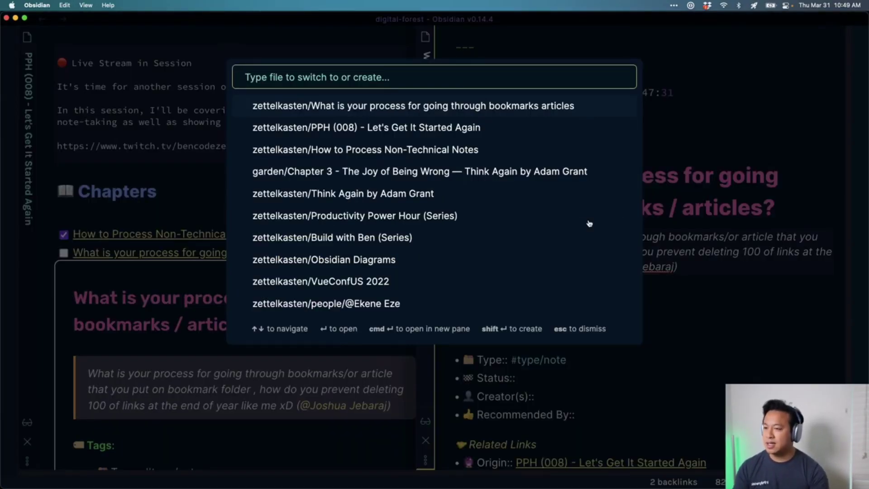
pyautogui.press('super+Tab')
pyautogui.moveTo(315, 206); pyautogui.dragTo(2, 175)
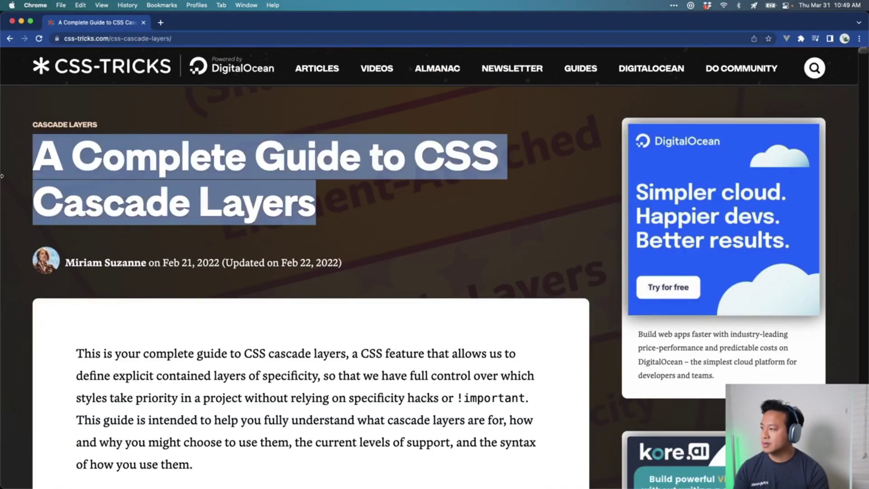
pyautogui.press('super+c')
# - Switch to Obsidian and create a new note titled "A Complete Guide to CSS Cascade Layers Article"
pyautogui.press('super+Tab')
pyautogui.press('super+v')
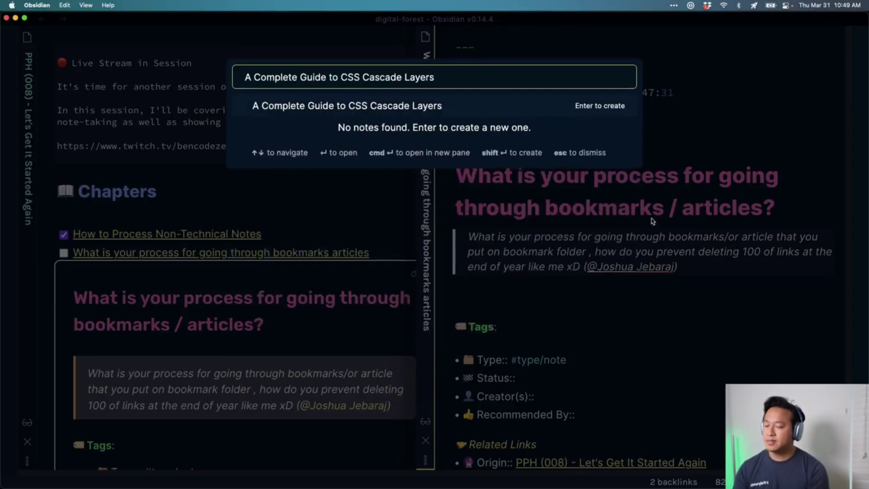
pyautogui.write('Art')
pyautogui.press('BackSpace')
pyautogui.press('BackSpace')
pyautogui.press('BackSpace')
pyautogui.write('Arti')
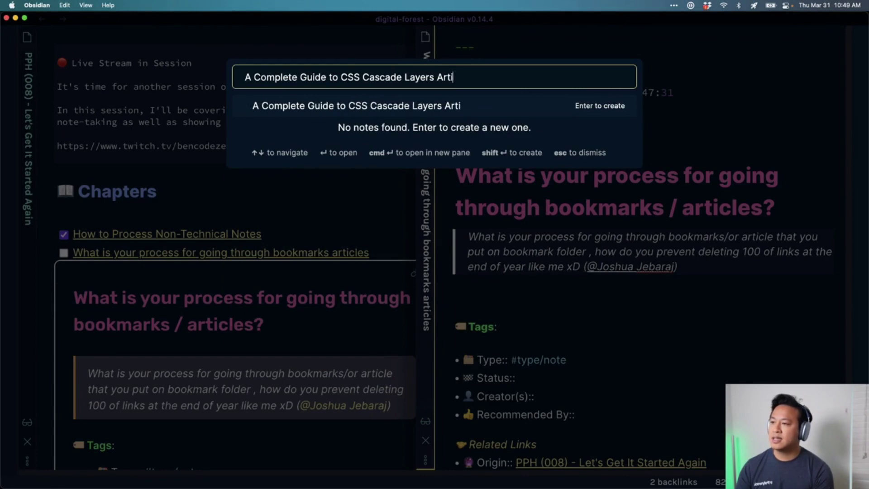
pyautogui.write('cle')
pyautogui.press('Return')
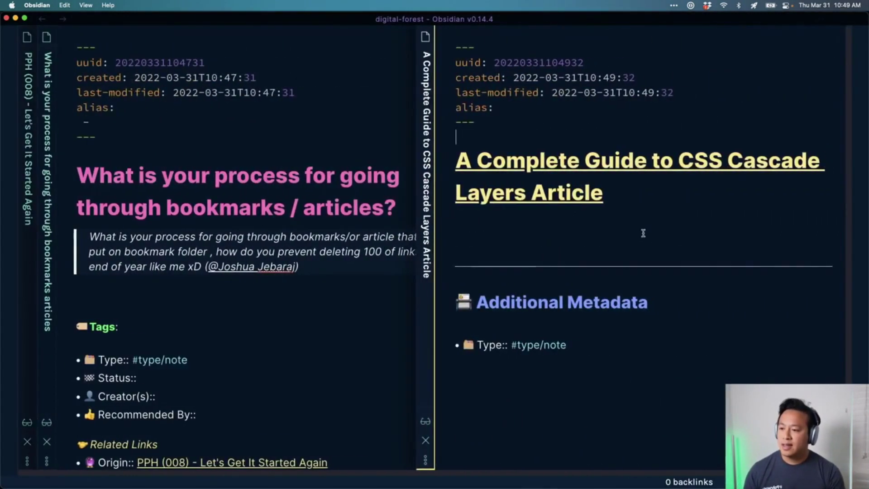
# - Insert the URL attribute from its template below the Type entry in the new note's Additional Metadata
pyautogui.click(642, 233)
pyautogui.press('Down')
pyautogui.press('Down')
pyautogui.press('Down')
pyautogui.press('Down')
pyautogui.press('Down')
pyautogui.press('Down')
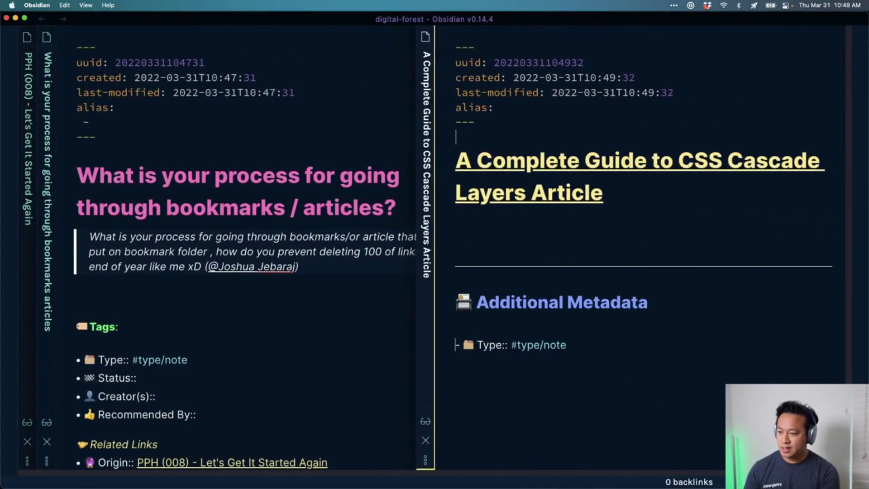
pyautogui.press('End')
pyautogui.hotkey('alt', 'e')
pyautogui.write('u')
pyautogui.press('Down')
pyautogui.press('Return')
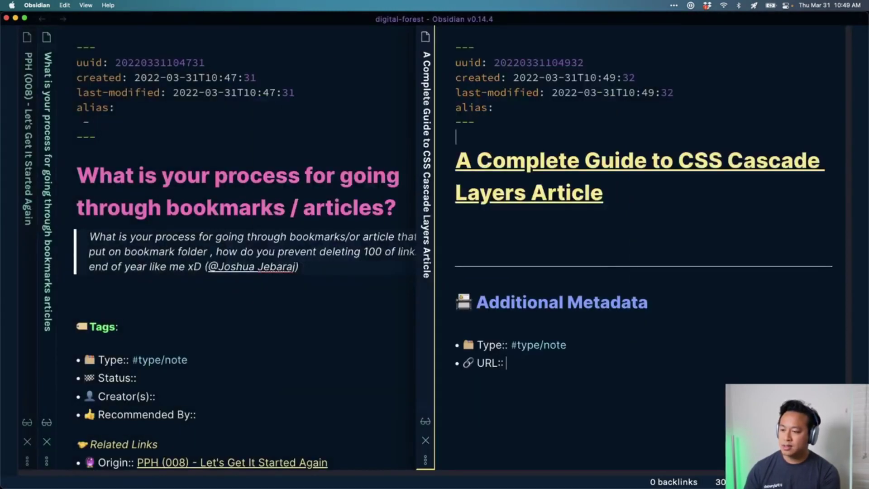
pyautogui.press('super+shift+v')
pyautogui.press('Down')
pyautogui.press('Return')
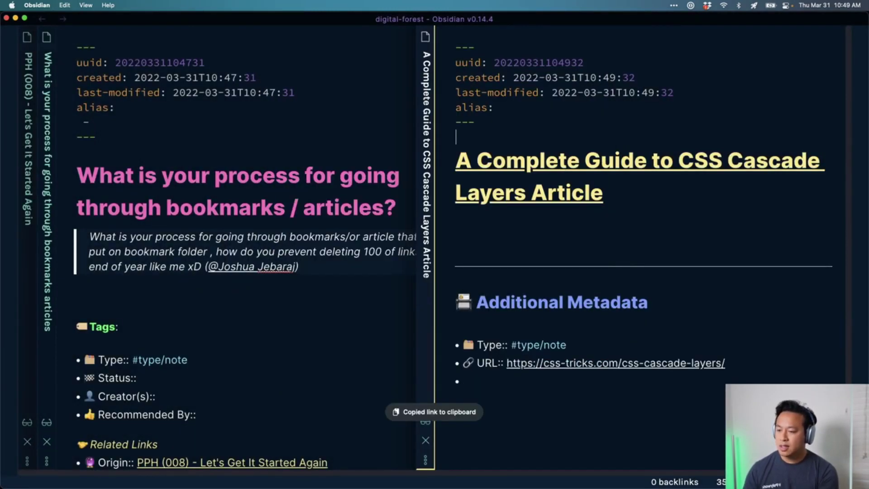
# - Insert the Creator attribute from its template and set it to an @-prefixed note link with the author's full name
pyautogui.hotkey('alt', 'e')
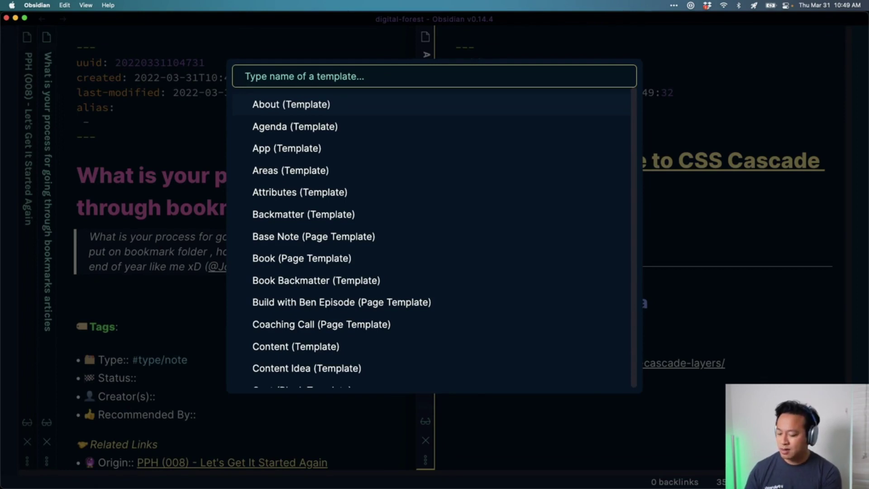
pyautogui.write('cr')
pyautogui.press('Return')
pyautogui.write('[[@')
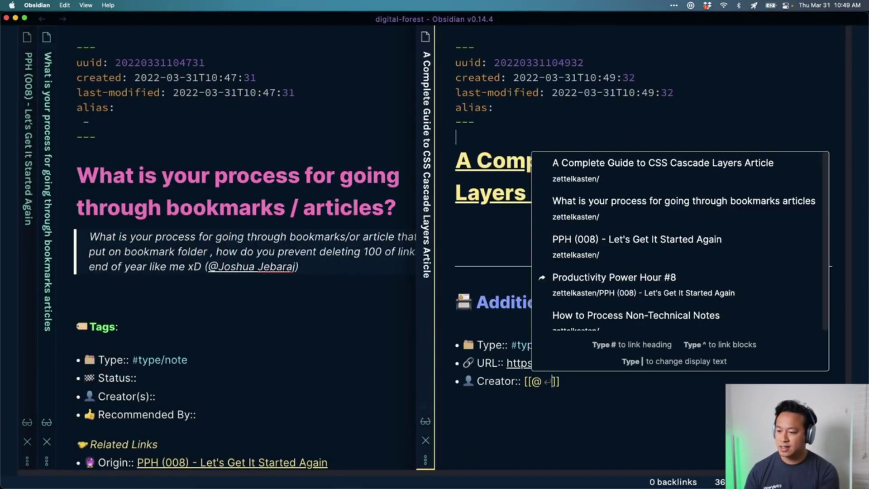
pyautogui.write('Miria')
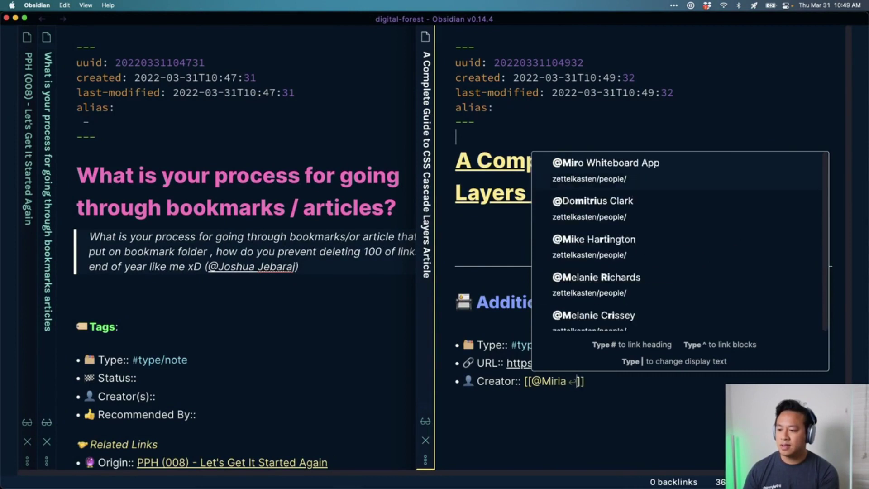
pyautogui.write('m Suzanne')
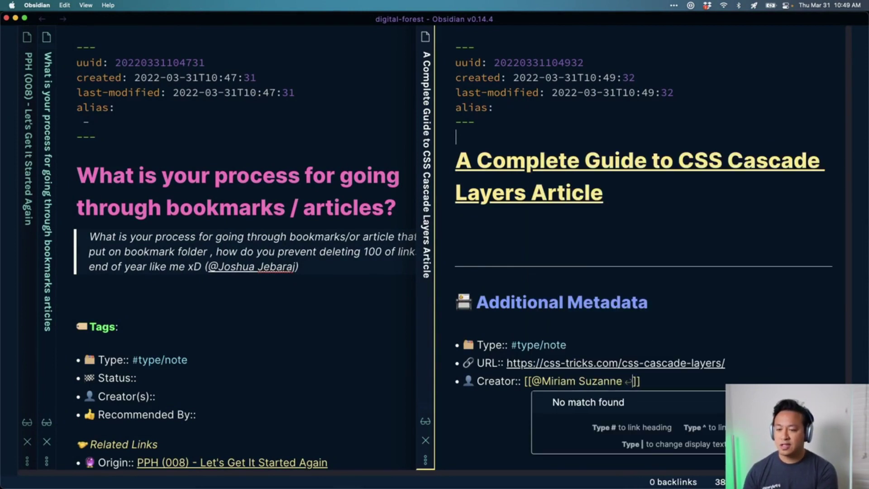
pyautogui.press('End')
pyautogui.press('Return')
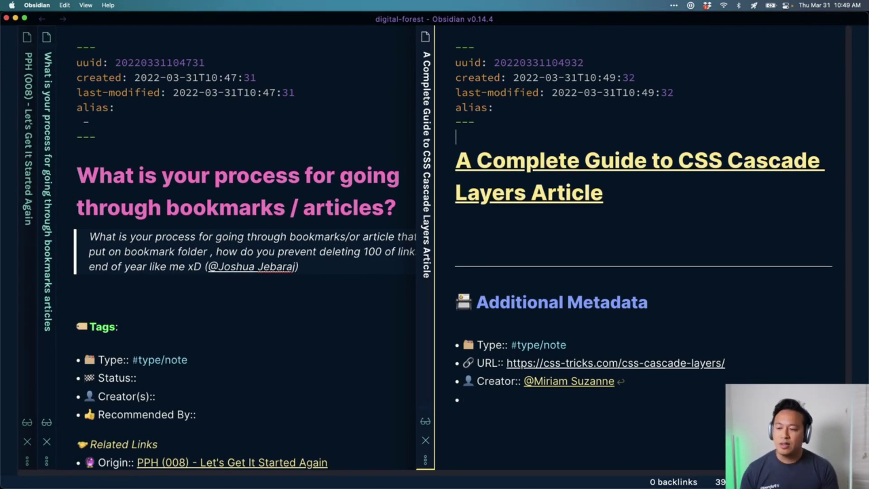
# - Insert the Status attribute from the Status block template and set it to #status/backlog
pyautogui.hotkey('alt', 'e')
pyautogui.write('status')
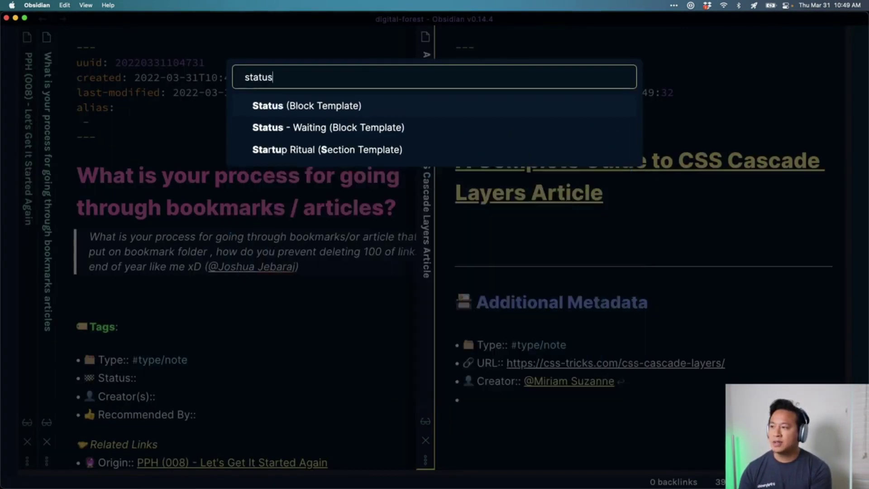
pyautogui.press('Return')
pyautogui.write(':: ')
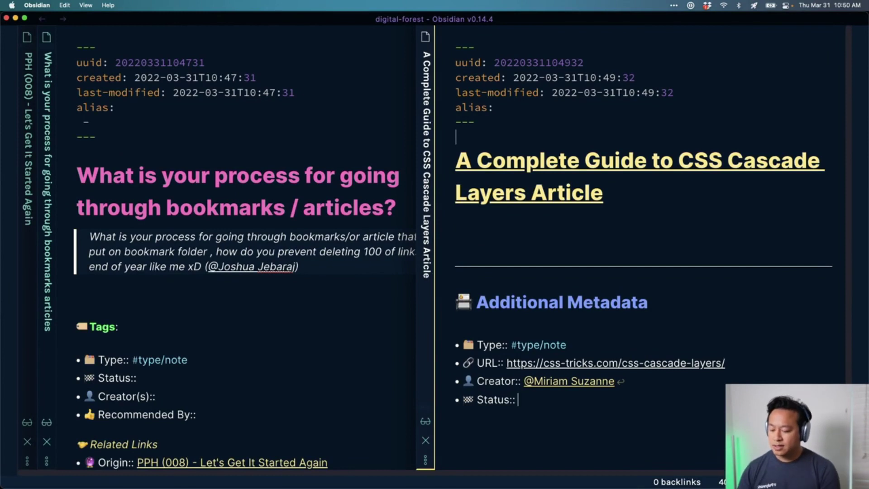
pyautogui.write('#status/backlog')
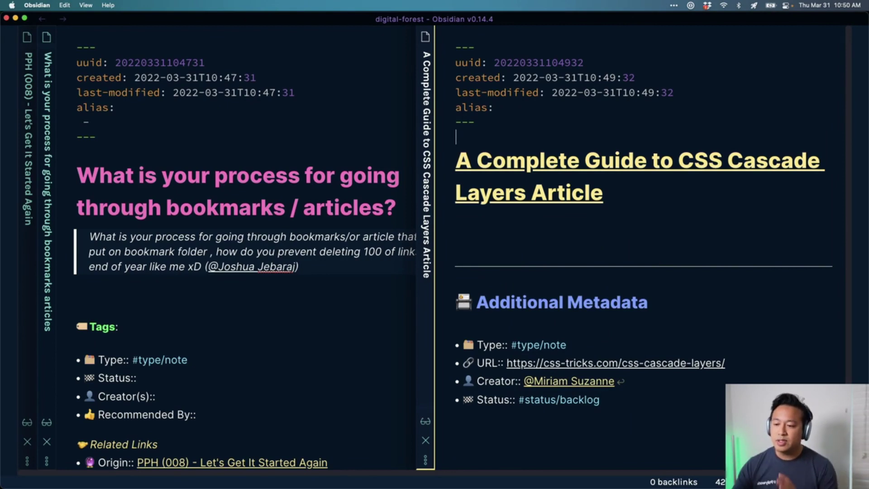
# - Change the new note's Type tag to #type/article
pyautogui.click(565, 345)
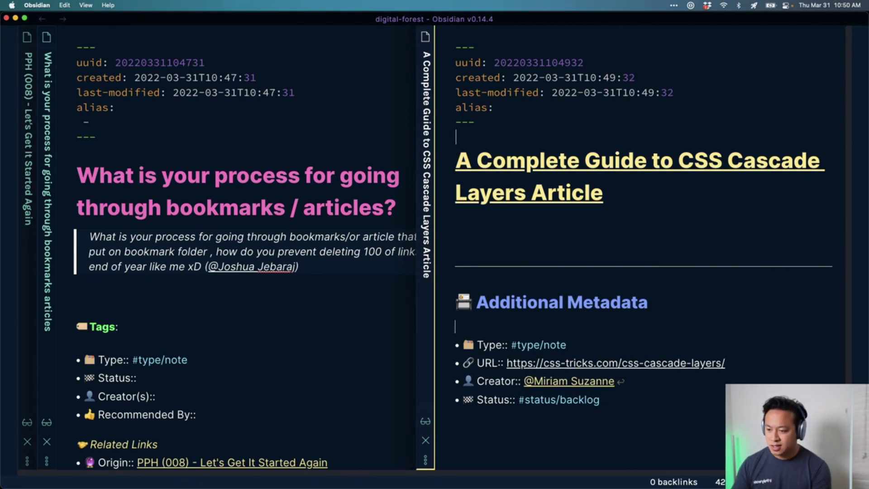
pyautogui.press('BackSpace')
pyautogui.press('BackSpace')
pyautogui.press('BackSpace')
pyautogui.press('BackSpace')
pyautogui.write('article')
pyautogui.press('Escape')
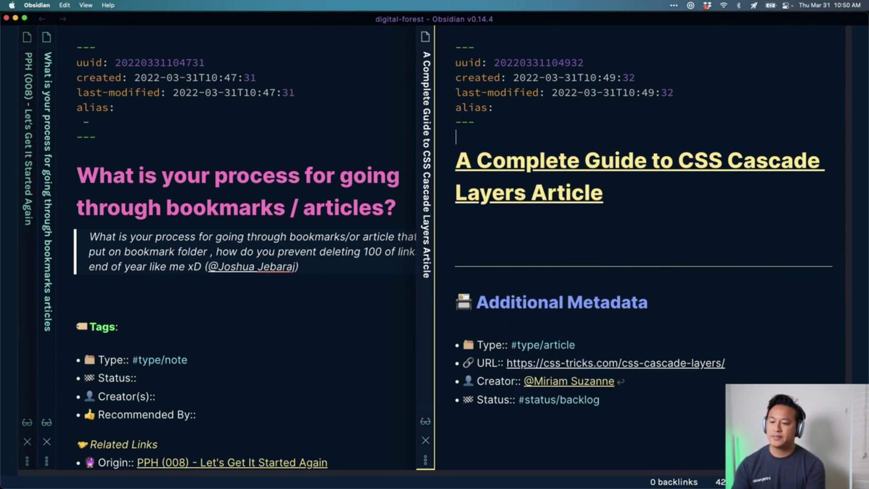
# - Open the Articles Dashboard note and reveal the source of its dataview query
pyautogui.press('super+o')
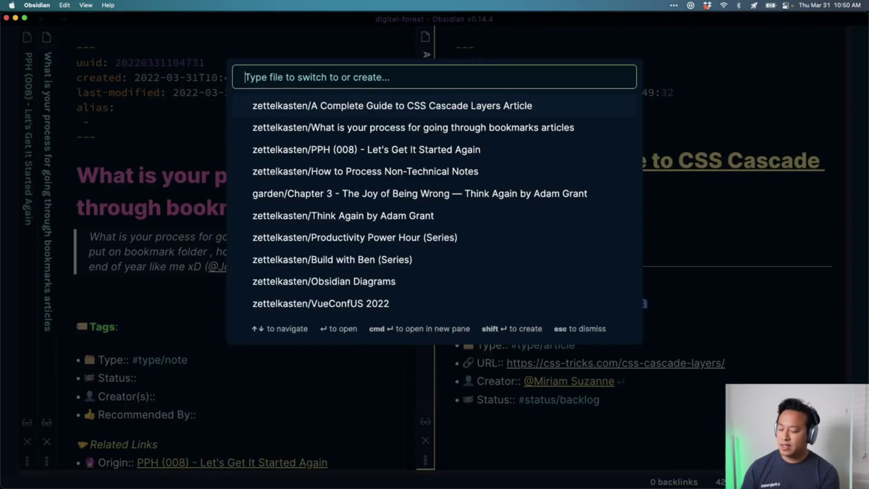
pyautogui.write('Articles Dash')
pyautogui.press('Return')
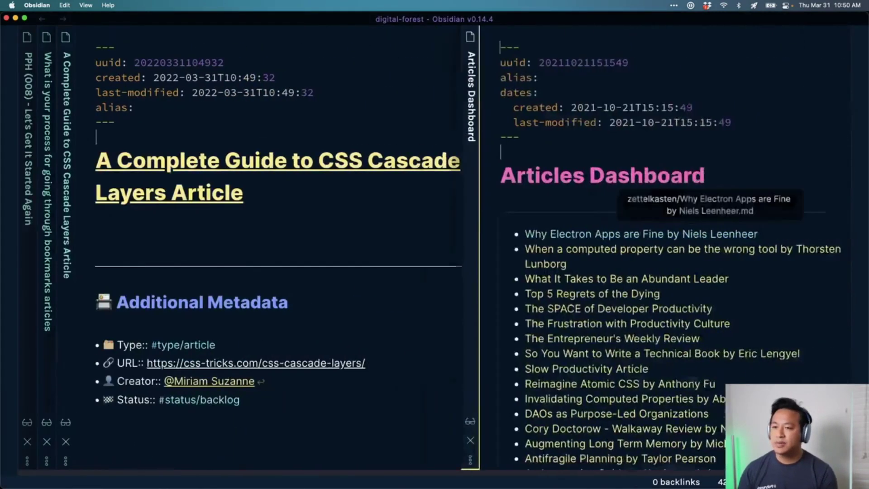
pyautogui.click(687, 185)
pyautogui.press('Down')
pyautogui.press('Down')
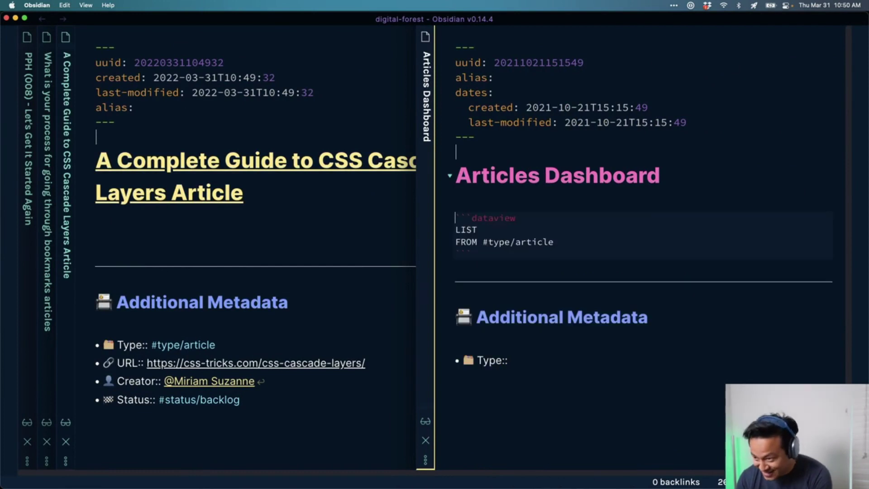
# - Change the output type of the dashboard's dataview query to TABLE
pyautogui.click(553, 242)
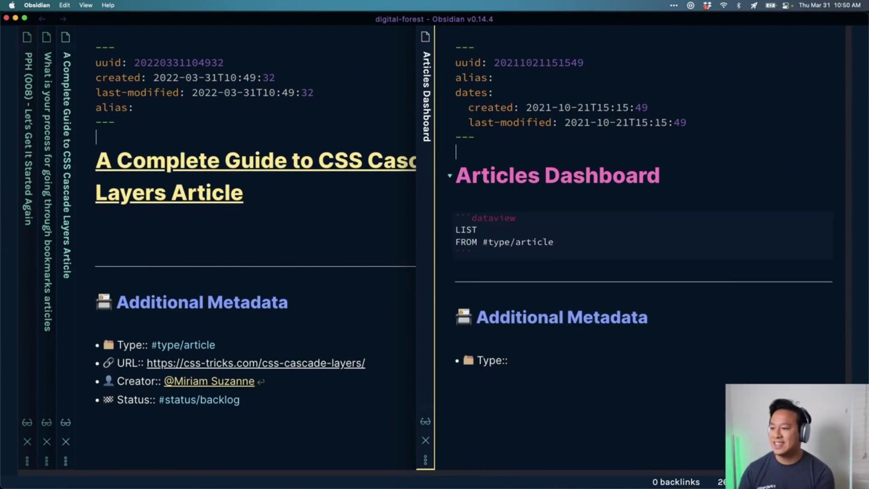
pyautogui.press('Up')
pyautogui.press('super+shift+Left')
pyautogui.write('TABLE')
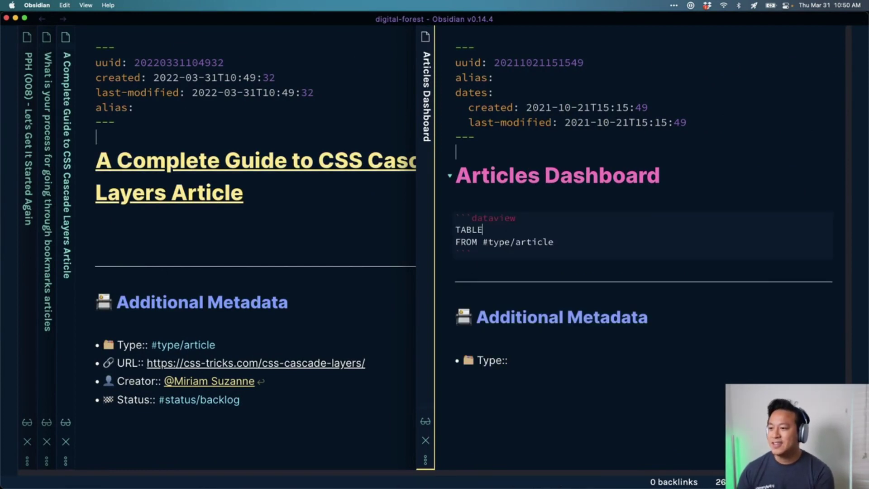
pyautogui.press('Down')
pyautogui.press('Down')
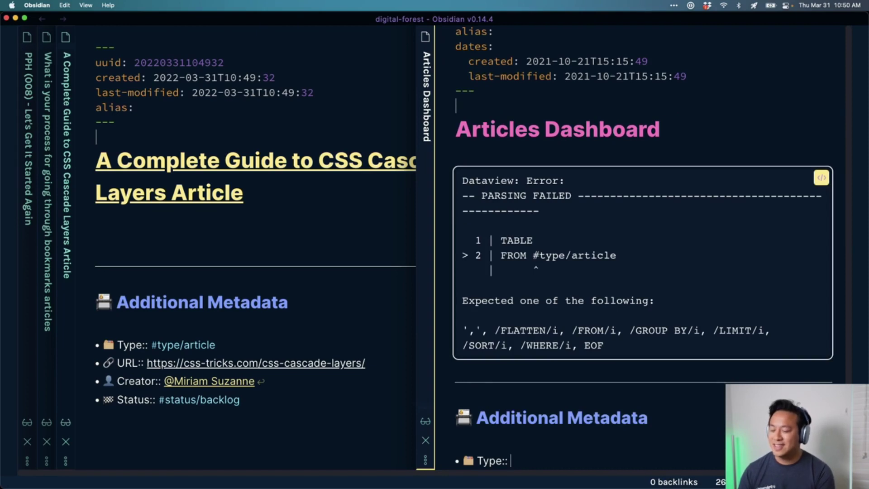
# - Add a status column to the dashboard's TABLE query and render the result
pyautogui.click(671, 148)
pyautogui.press('Down')
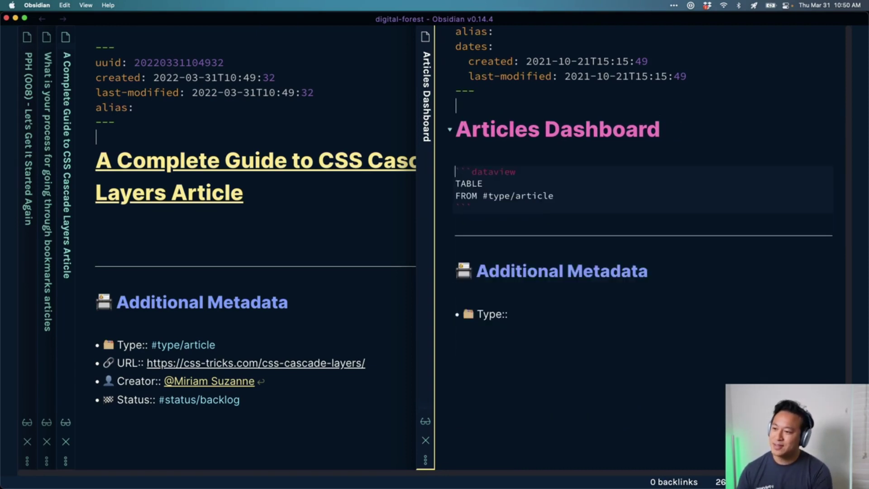
pyautogui.write('status')
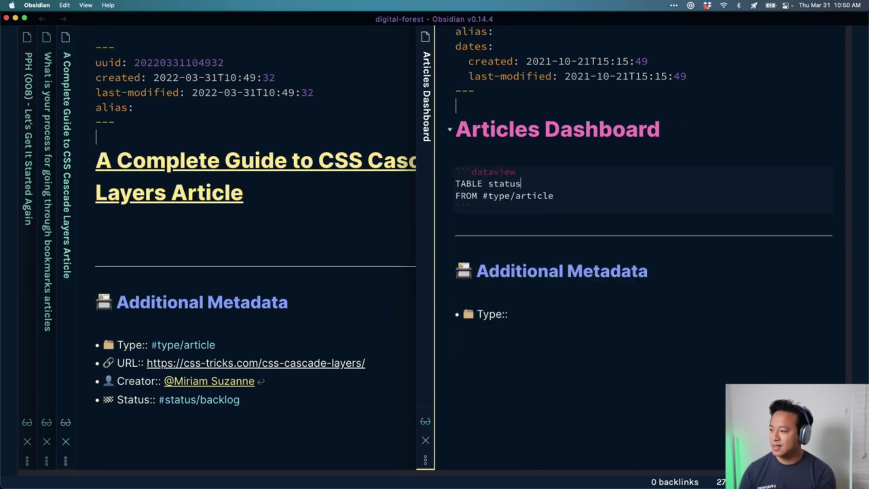
pyautogui.click(635, 130)
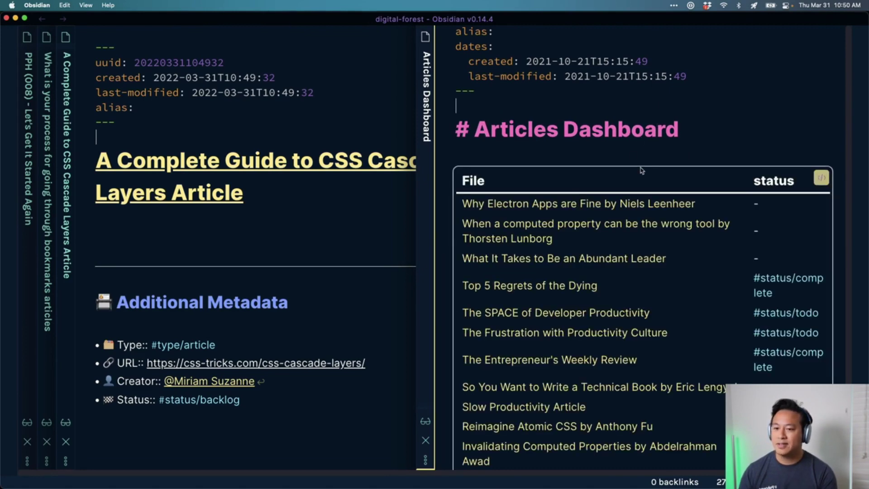
# - Add a second-level heading "Backlog" between the Articles Dashboard title and the articles table
pyautogui.scroll(-10, 712, 210)
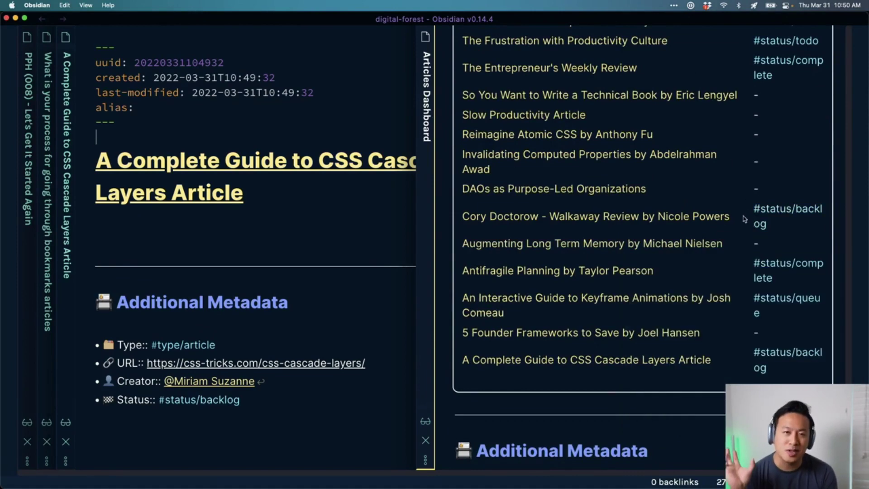
pyautogui.scroll(3, 724, 213)
pyautogui.scroll(5, 713, 181)
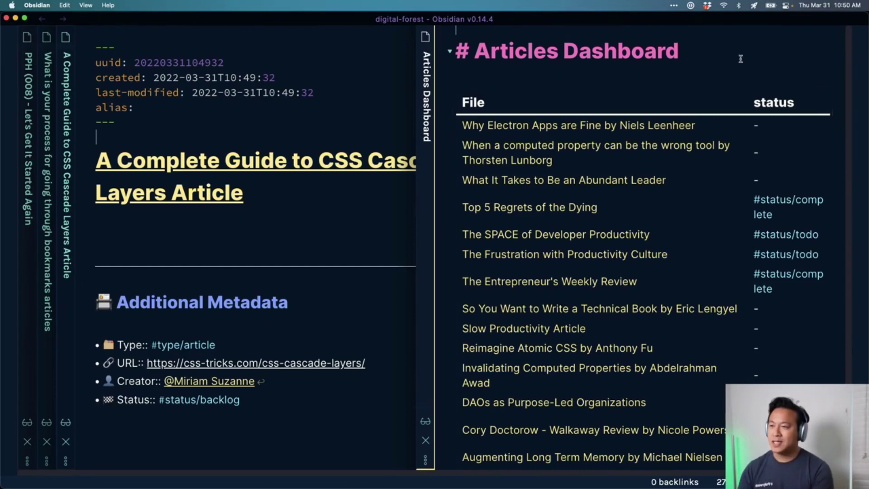
pyautogui.press('Down')
pyautogui.press('Down')
pyautogui.press('Up')
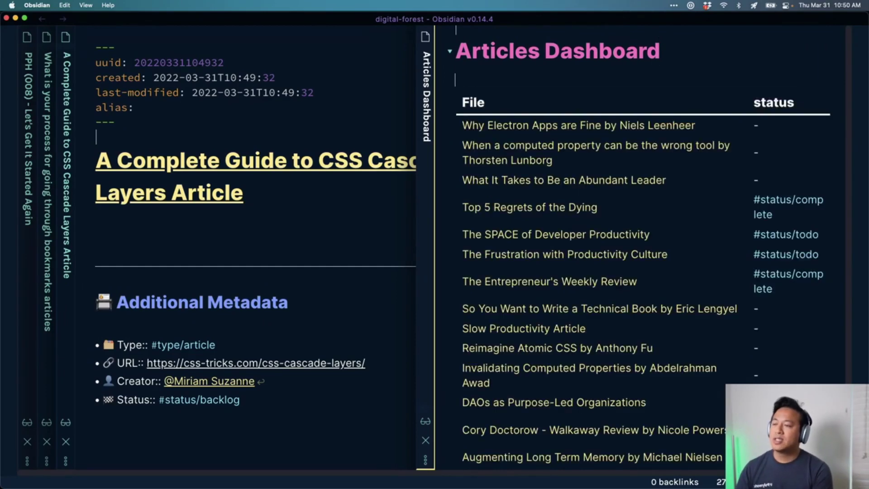
pyautogui.write('## Backlog')
# - Insert the card-file-box emoji in front of the word Backlog in the new heading
pyautogui.press('Left')
pyautogui.press('Left')
pyautogui.press('Left')
pyautogui.press('Left')
pyautogui.press('Left')
pyautogui.press('Left')
pyautogui.press('Left')
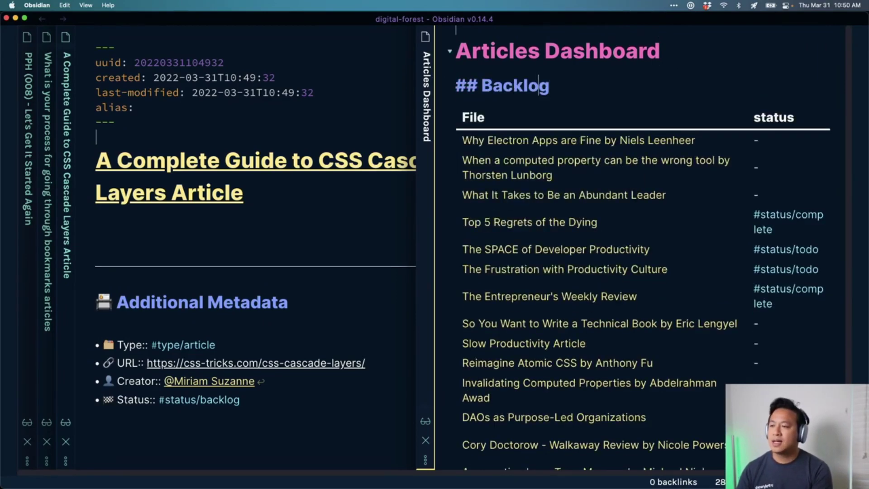
pyautogui.write('::card')
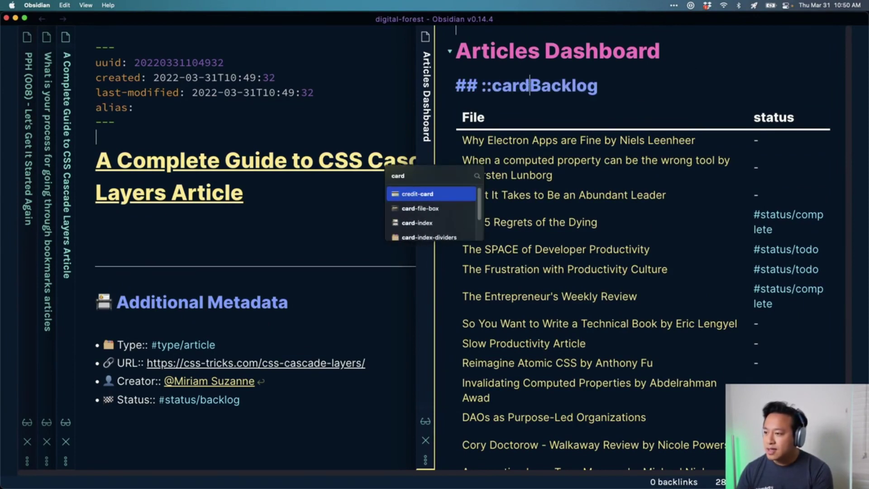
pyautogui.press('Down')
pyautogui.press('Return')
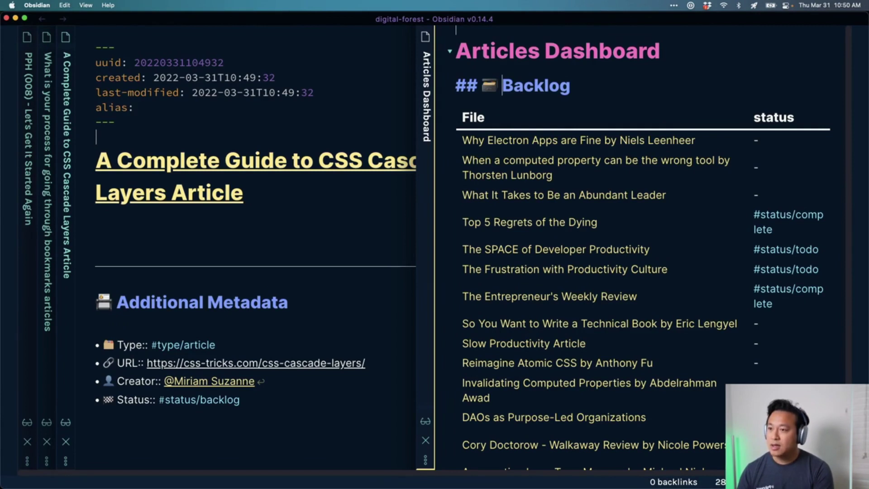
# - Restrict the Articles Dashboard's dataview source to notes tagged both #type/article and #status/backlog
pyautogui.press('Down')
pyautogui.press('Down')
pyautogui.write('and#stat')
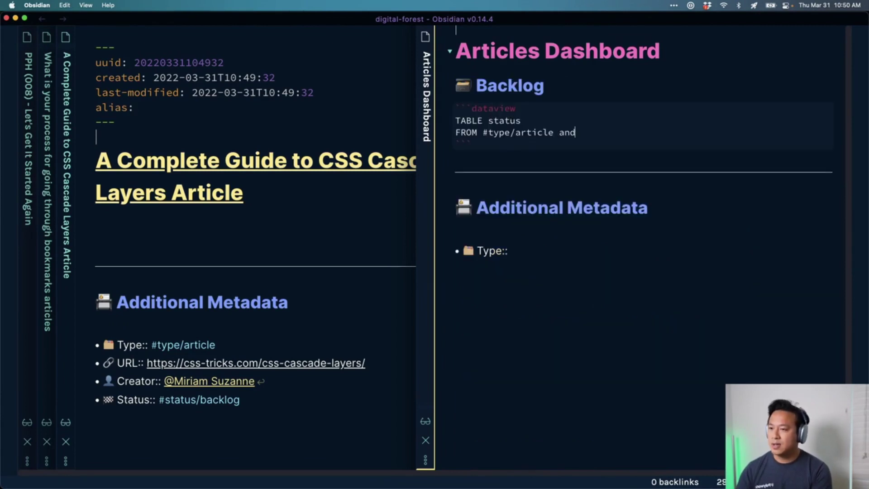
pyautogui.press('BackSpace')
pyautogui.press('BackSpace')
pyautogui.press('BackSpace')
pyautogui.press('BackSpace')
pyautogui.press('BackSpace')
pyautogui.write('#status/back')
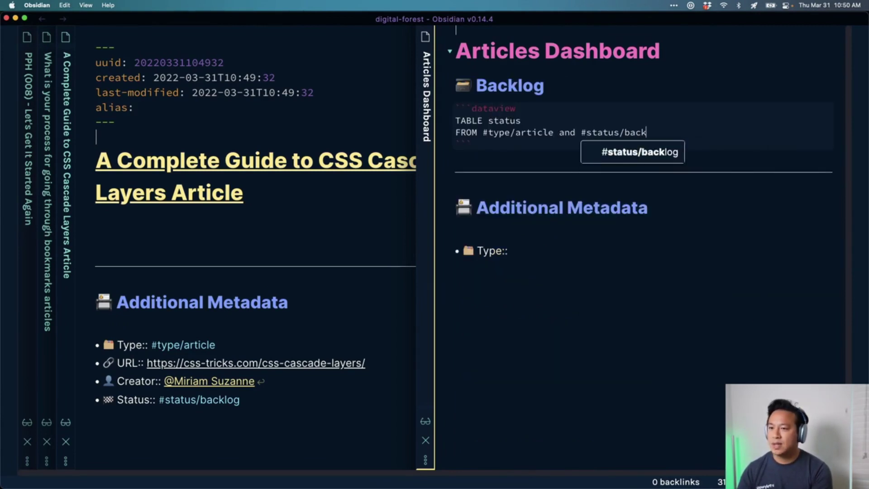
pyautogui.press('Return')
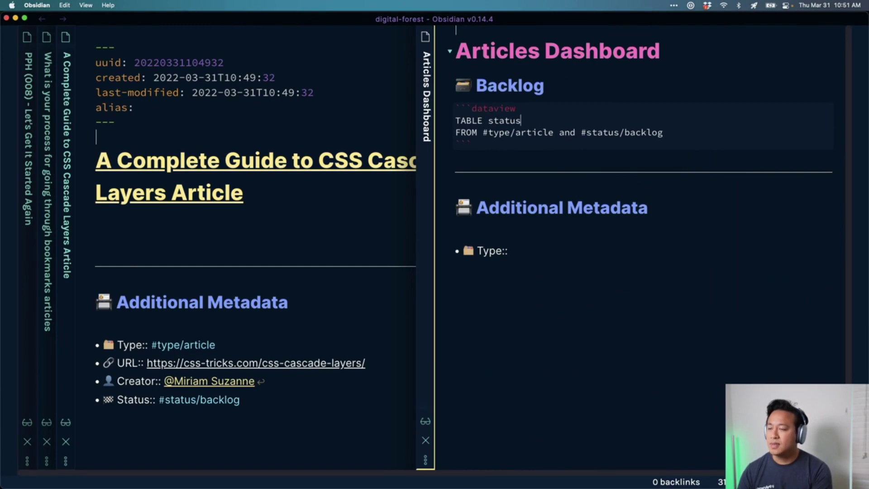
# - Replace the status column in the backlog TABLE query with creator
pyautogui.press('BackSpace')
pyautogui.press('BackSpace')
pyautogui.press('BackSpace')
pyautogui.press('BackSpace')
pyautogui.press('BackSpace')
pyautogui.press('BackSpace')
pyautogui.write('creator')
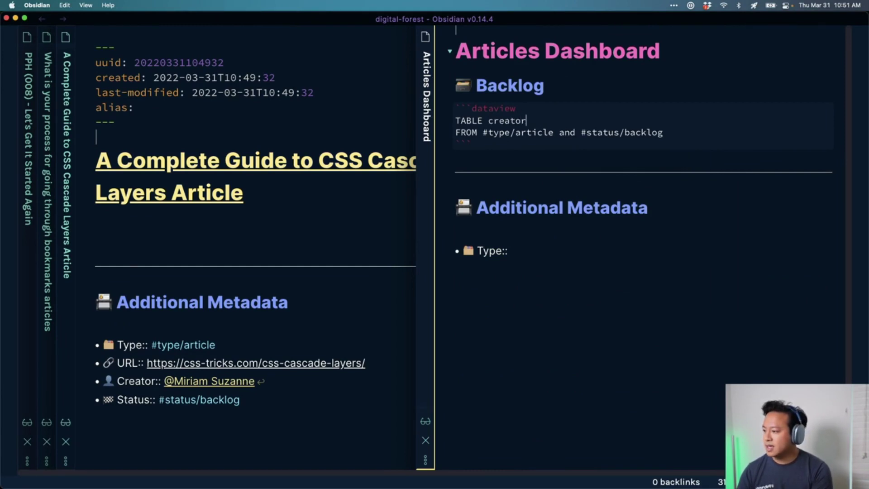
# - Set the backlog TABLE query's column to url and render the table
pyautogui.press('BackSpace')
pyautogui.press('BackSpace')
pyautogui.press('BackSpace')
pyautogui.press('BackSpace')
pyautogui.press('BackSpace')
pyautogui.press('BackSpace')
pyautogui.press('BackSpace')
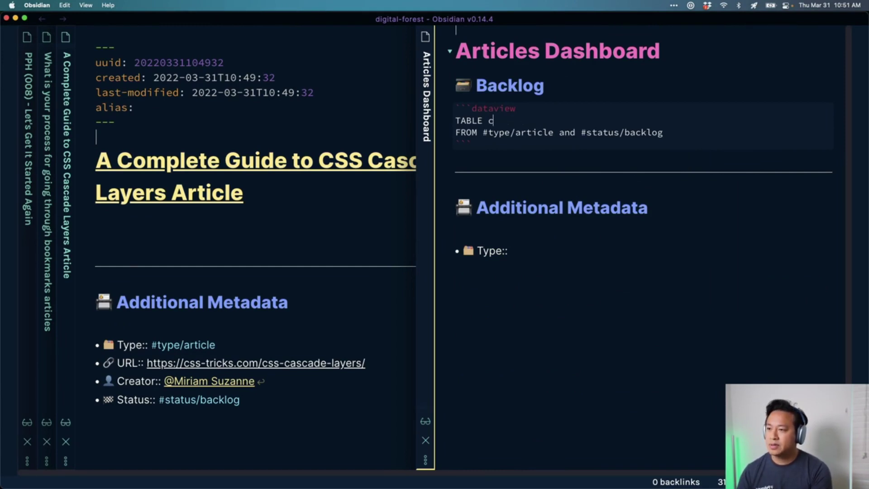
pyautogui.write('url')
pyautogui.press('Up')
pyautogui.press('Up')
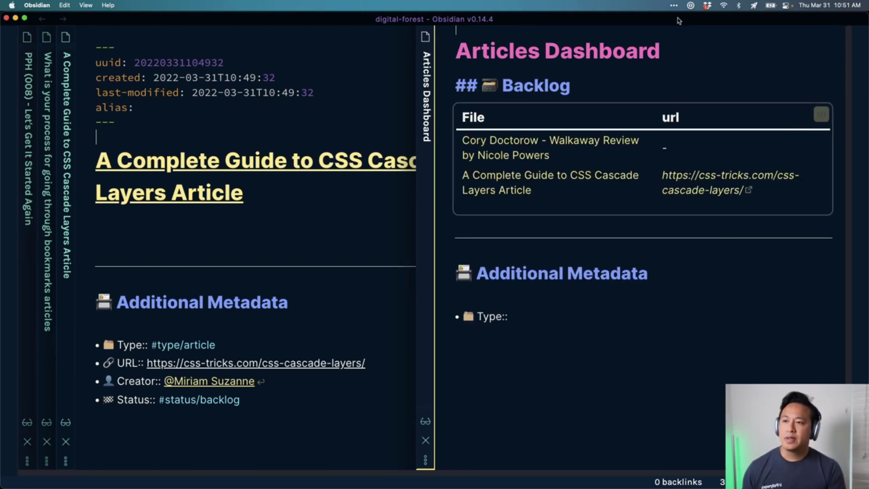
pyautogui.click(674, 51)
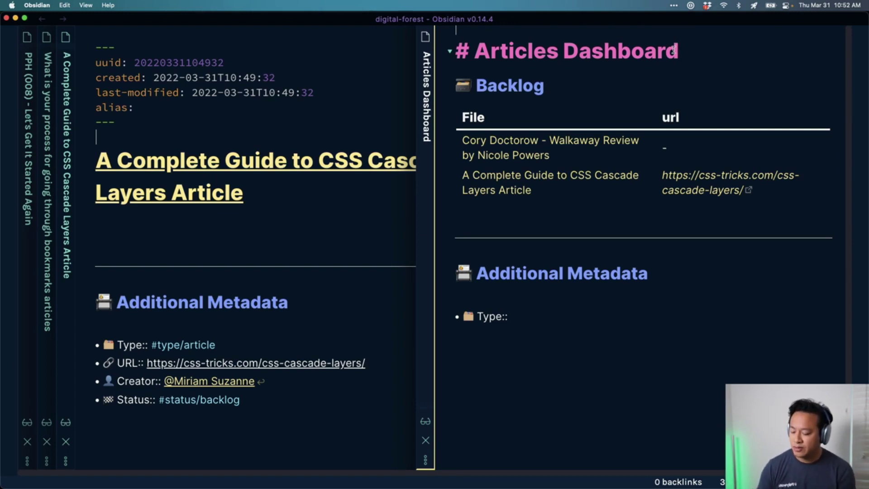
# - Add a link to the CSS note below the title of the CSS Cascade Layers article note
pyautogui.click(347, 390)
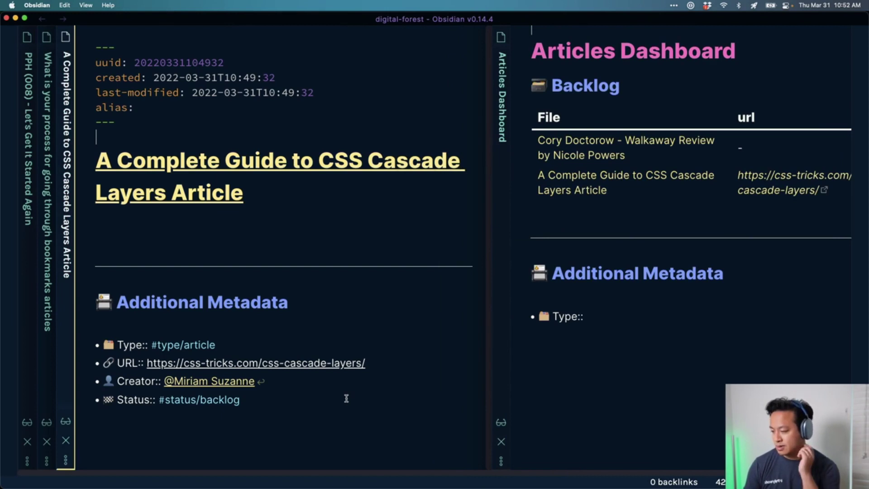
pyautogui.press('Return')
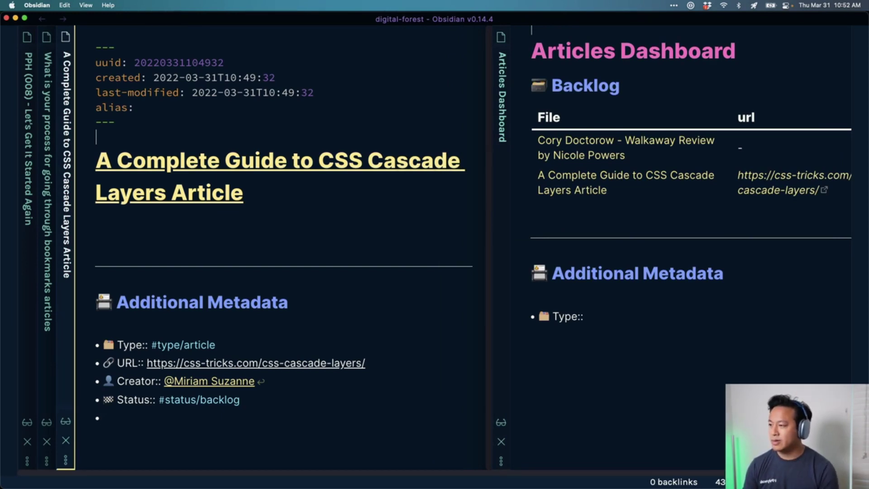
pyautogui.click(320, 239)
pyautogui.write('[[CSS')
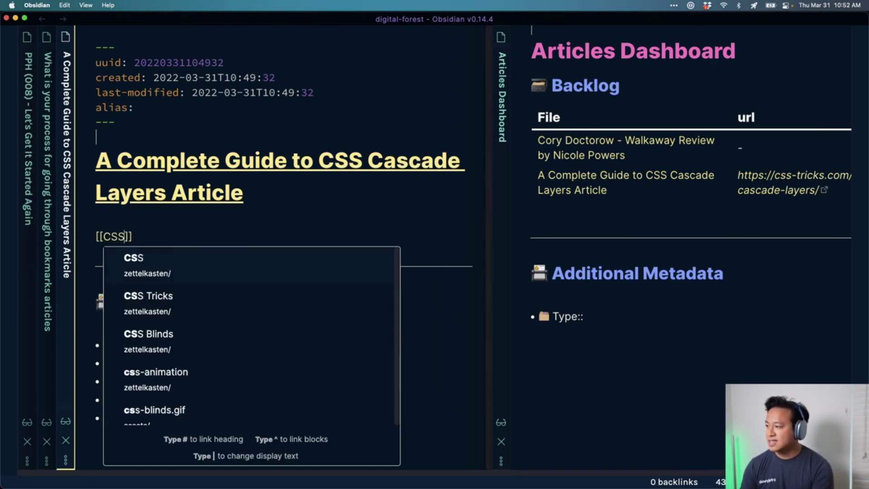
# - Create a new note named "Coder Dashboard"
pyautogui.click(667, 343)
pyautogui.press('super+o')
pyautogui.write('C')
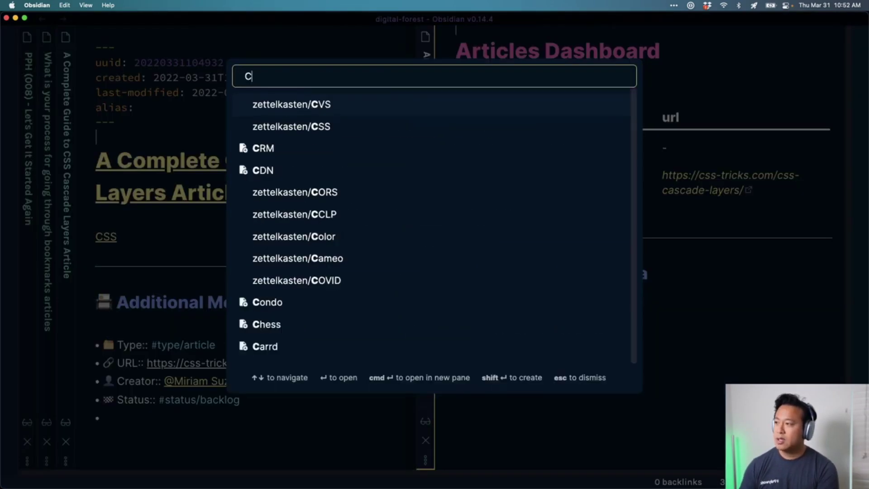
pyautogui.write('oder Dashboard')
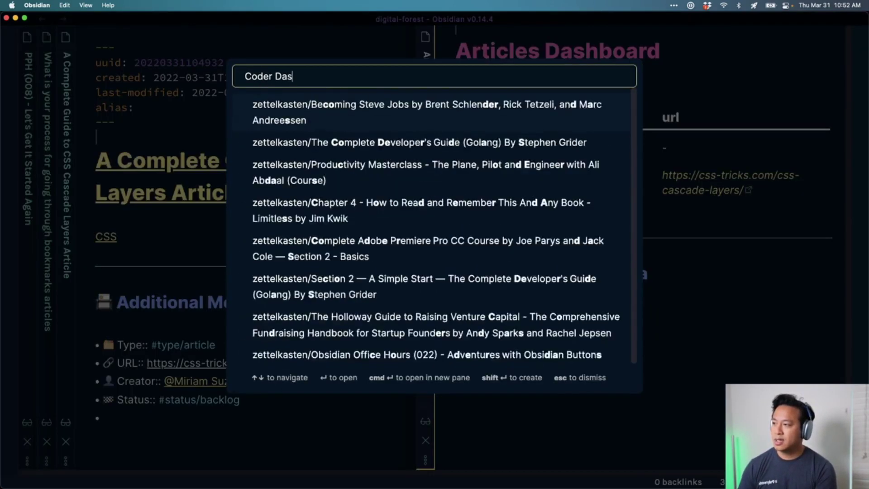
pyautogui.press('Return')
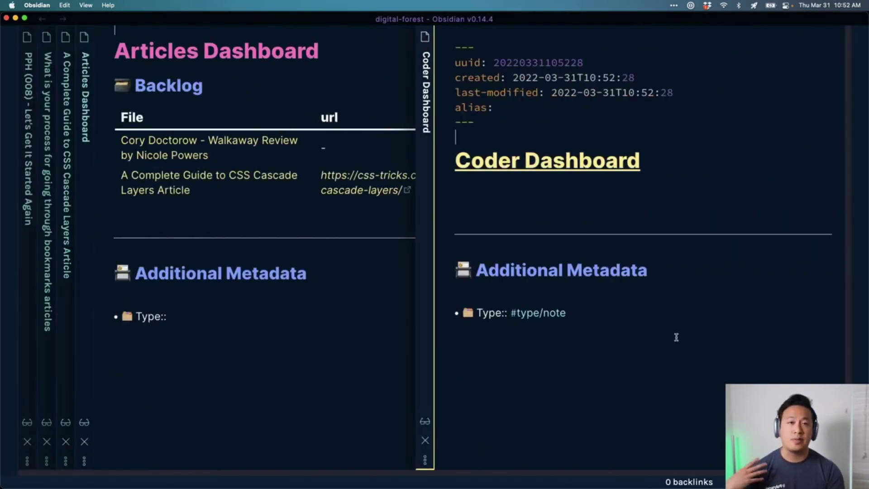
# - Insert an empty code block below the Coder Dashboard title
pyautogui.press('Down')
pyautogui.press('Down')
pyautogui.write('```')
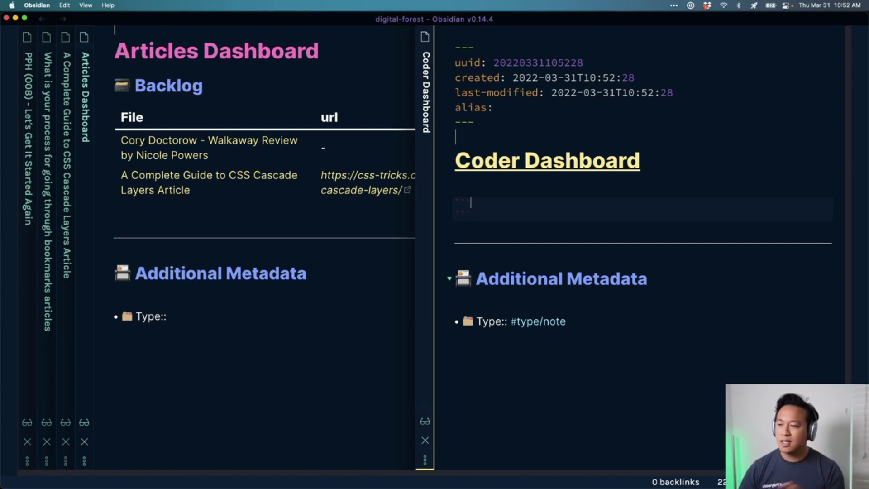
# - Add a second-level heading "To Read" above the empty code block in the Coder Dashboard
pyautogui.press('Return')
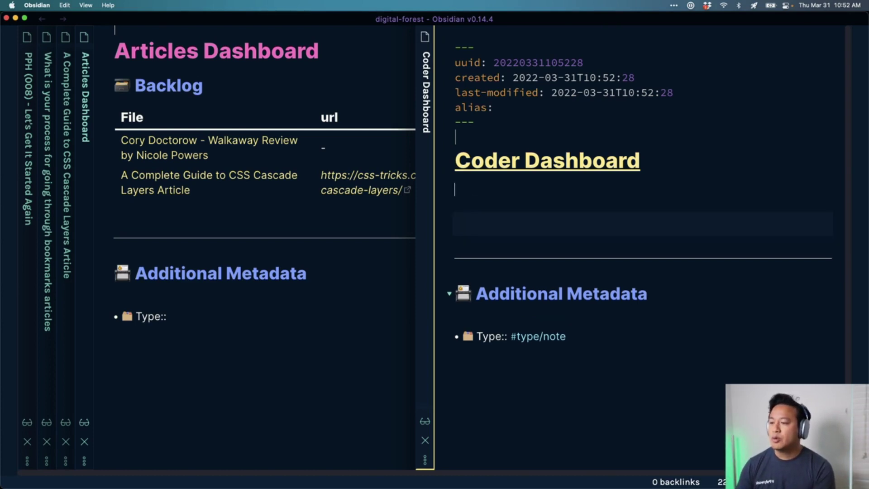
pyautogui.press('Return')
pyautogui.write('## Articles')
pyautogui.press('BackSpace')
pyautogui.press('BackSpace')
pyautogui.press('BackSpace')
pyautogui.press('BackSpace')
pyautogui.press('BackSpace')
pyautogui.press('BackSpace')
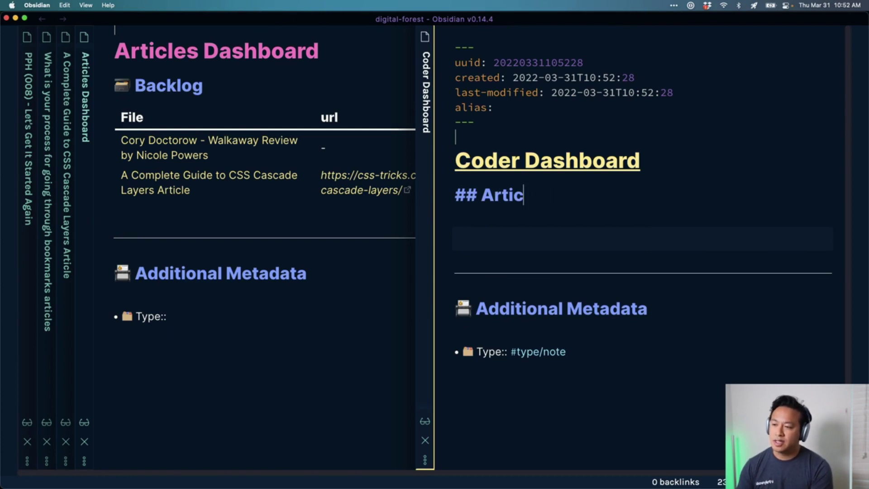
pyautogui.press('BackSpace')
pyautogui.press('BackSpace')
pyautogui.write('To rea')
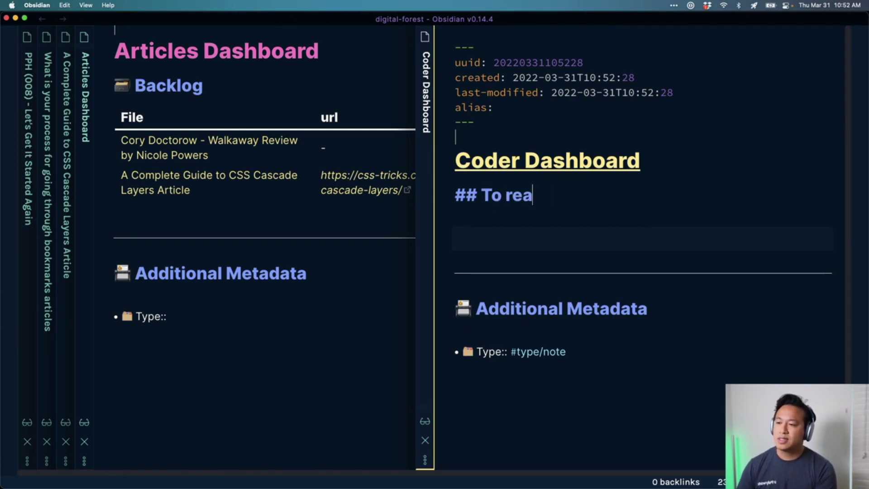
pyautogui.press('BackSpace')
pyautogui.press('BackSpace')
pyautogui.press('BackSpace')
pyautogui.write('Read')
# - Add a second-level heading "Projects" above the To Read heading, with blank space beneath it
pyautogui.press('Up')
pyautogui.press('Return')
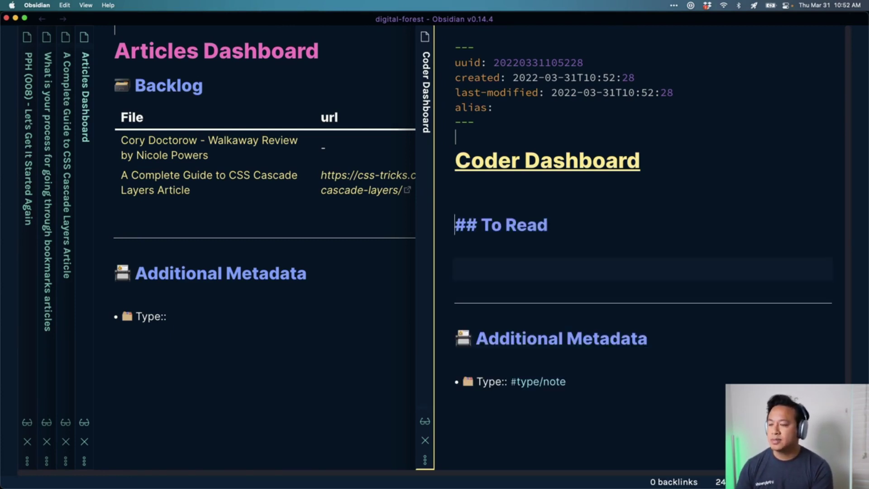
pyautogui.write('## Projects')
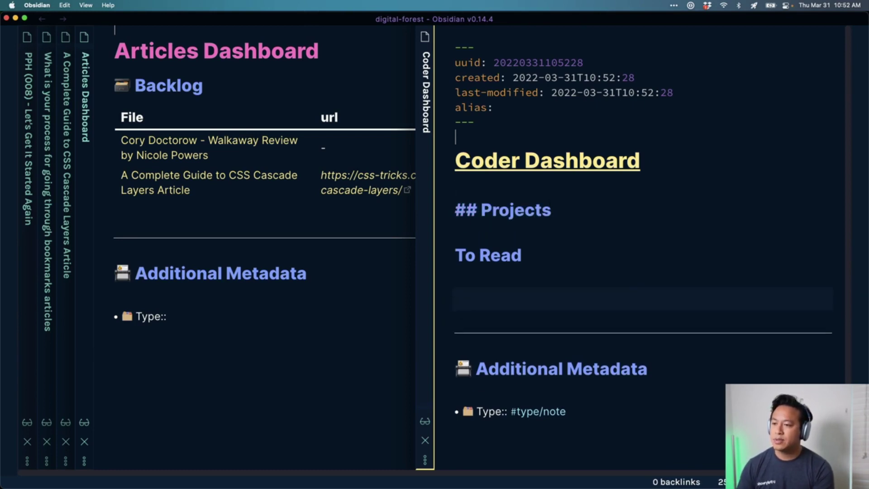
pyautogui.press('Return')
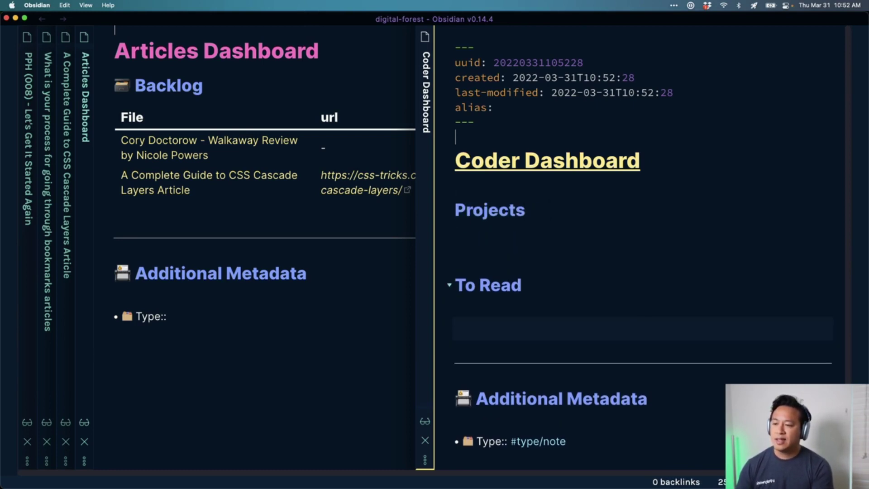
# - Add a third-level heading "CSS" under To Read, above the code block
pyautogui.press('Down')
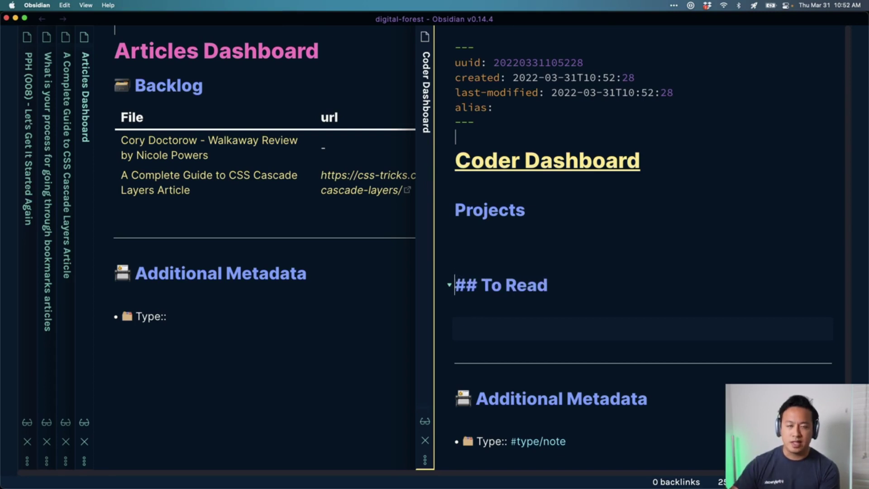
pyautogui.press('Down')
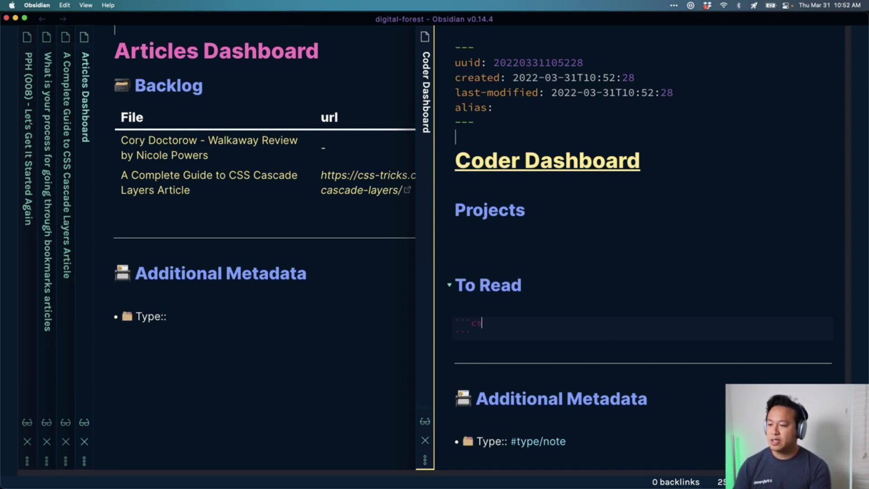
pyautogui.press('Return')
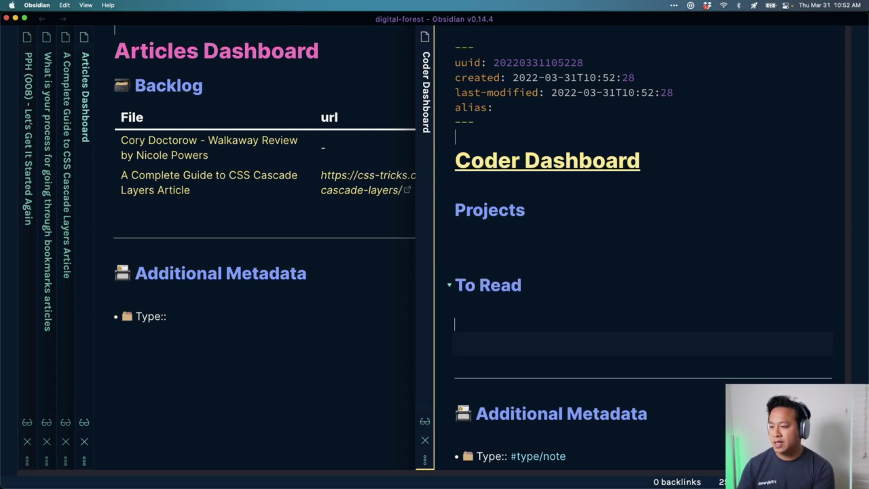
pyautogui.press('Up')
pyautogui.write('### CSS')
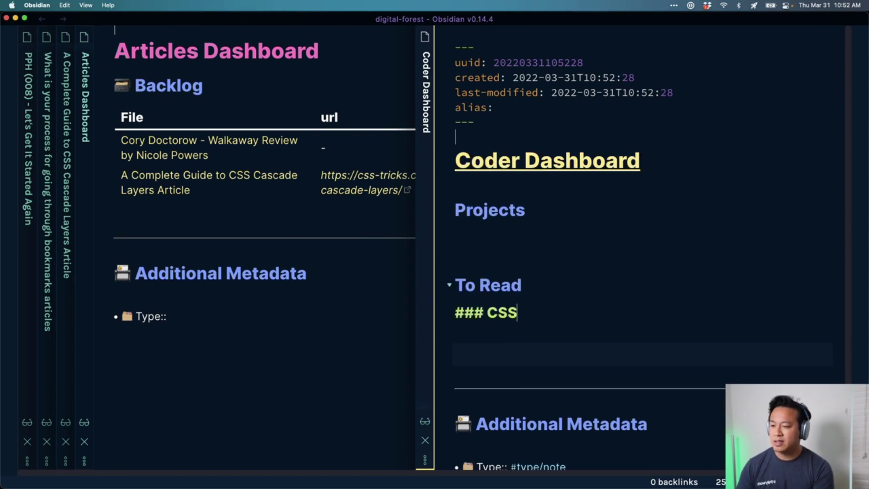
# - Make the code block under CSS a dataview query with LIST as its output type
pyautogui.press('Down')
pyautogui.press('End')
pyautogui.write('dataview')
pyautogui.press('Return')
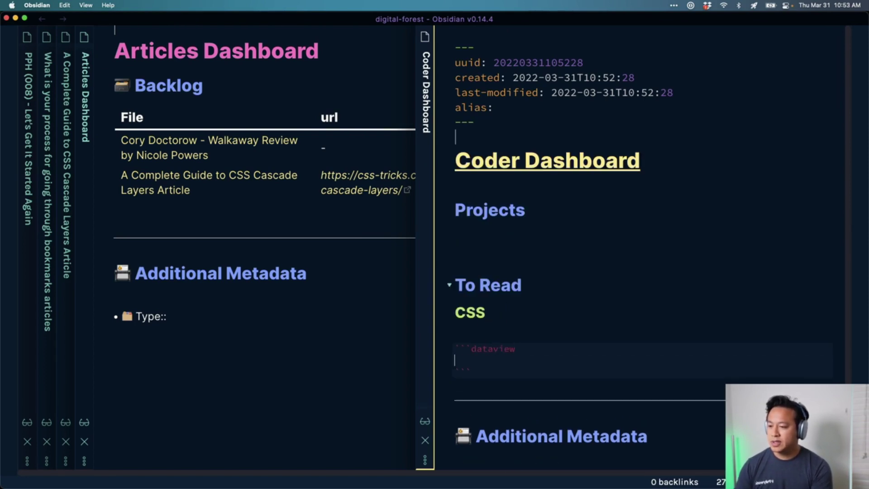
pyautogui.write('LIST')
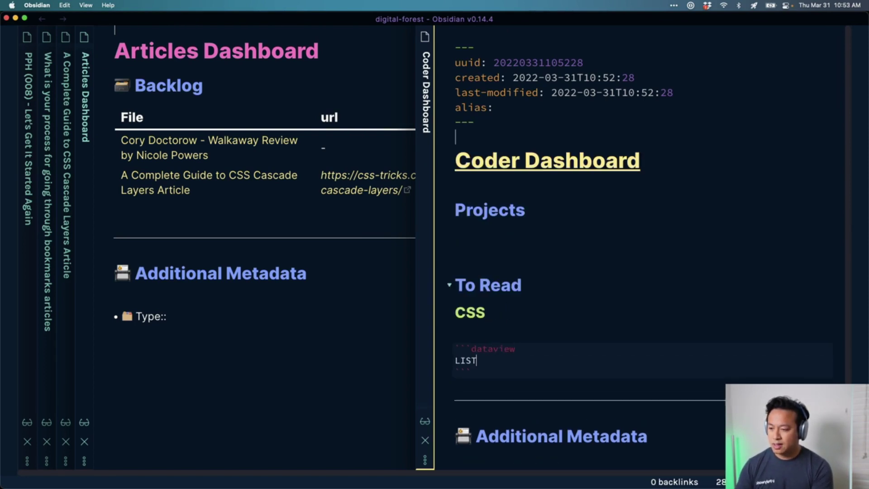
# - Set the LIST query's source to #type/article and [[CSS]], and render the list
pyautogui.press('Return')
pyautogui.write('FROM #typ')
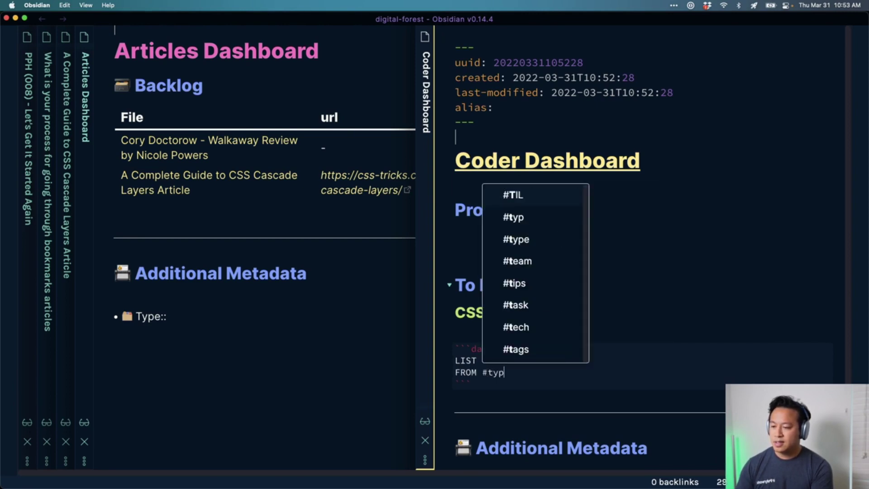
pyautogui.write('e/article and [[')
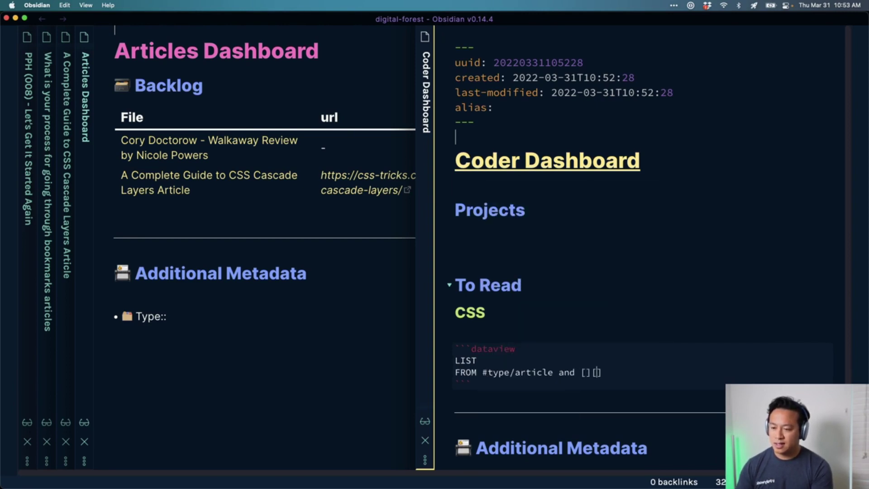
pyautogui.press('BackSpace')
pyautogui.press('BackSpace')
pyautogui.write('[[CSSS')
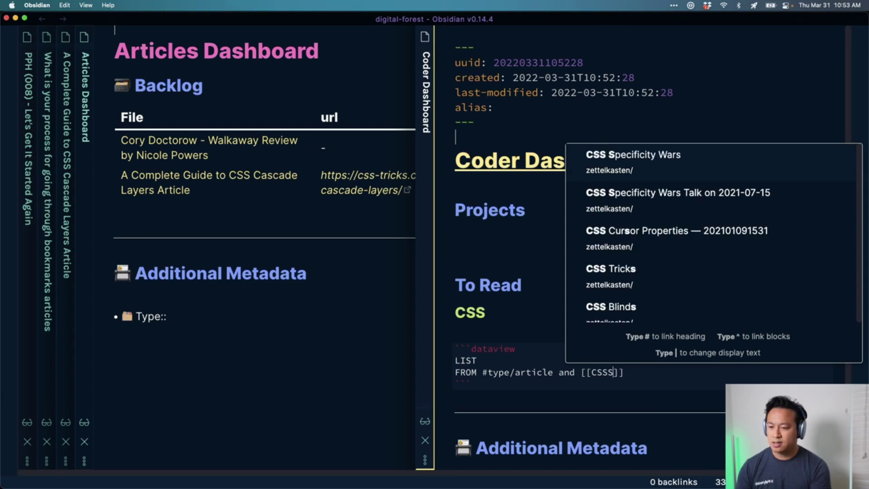
pyautogui.press('BackSpace')
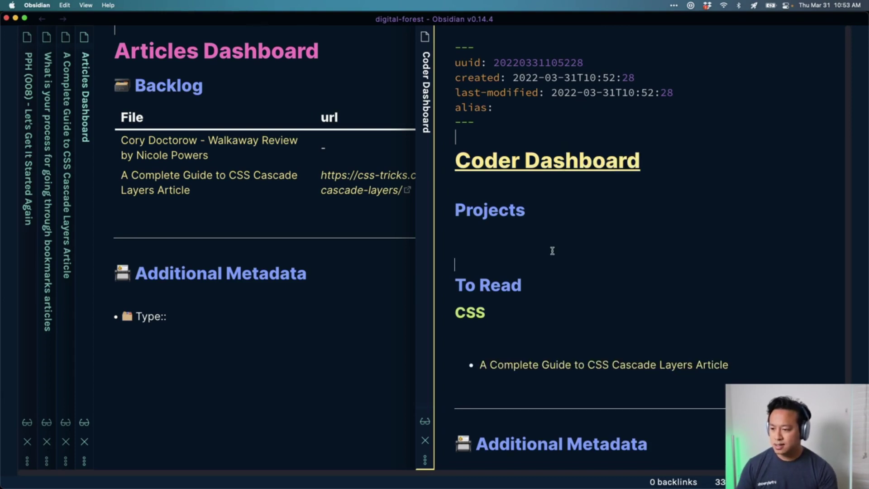
# - Delete the blank line between the CSS heading and the article list in the Coder Dashboard
pyautogui.click(545, 254)
pyautogui.click(629, 329)
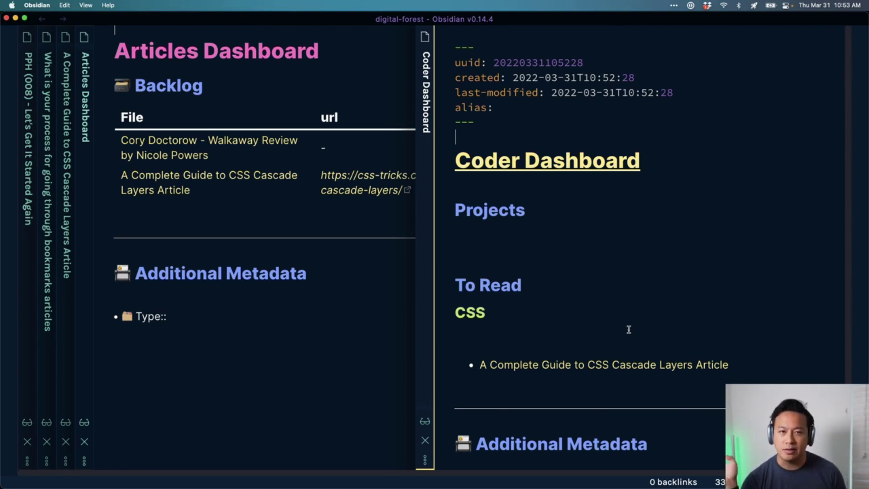
pyautogui.press('BackSpace')
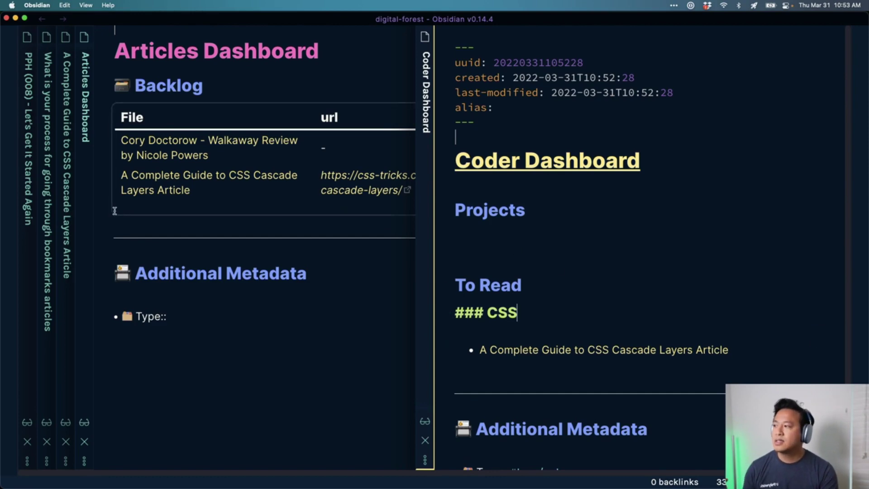
# - Return to the CSS Cascade Layers article note and remove the empty bullet below its Status entry
pyautogui.click(47, 198)
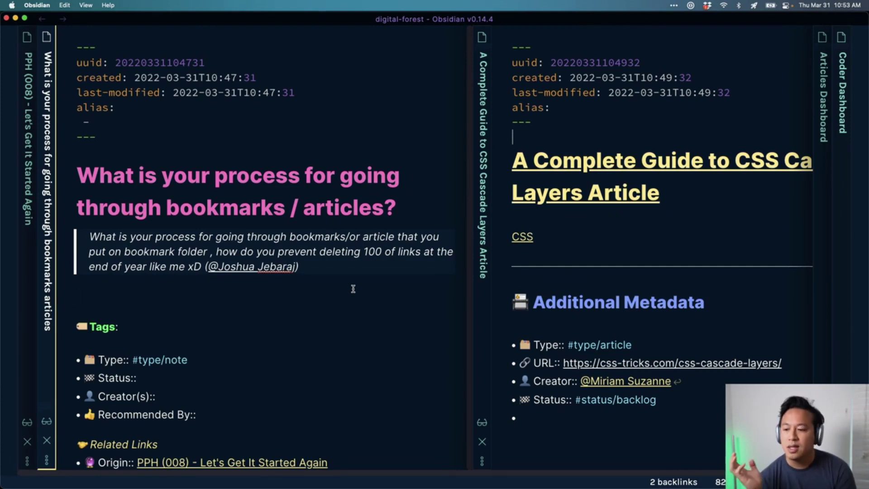
pyautogui.click(697, 416)
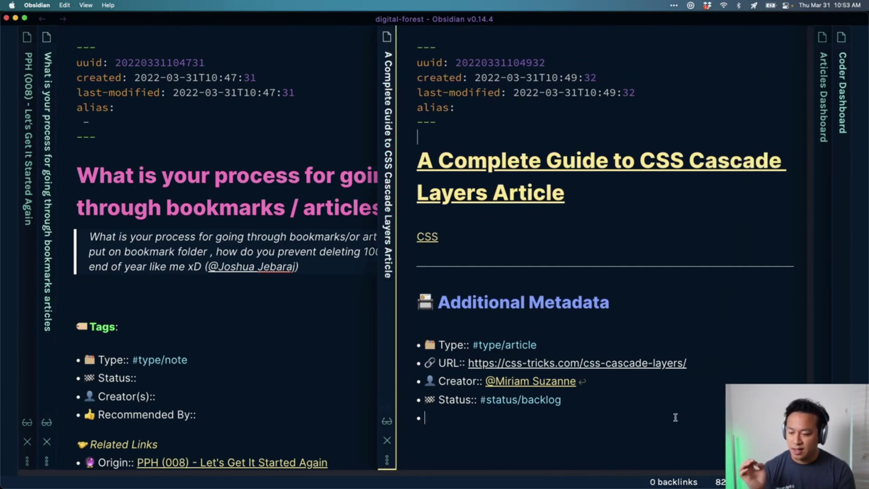
pyautogui.press('BackSpace')
pyautogui.press('BackSpace')
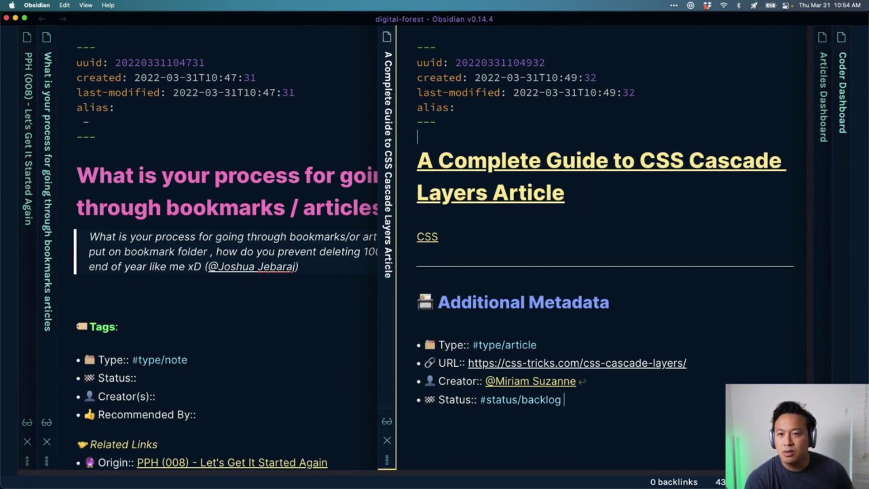
# - View the Backlog table in the Articles Dashboard and search the vault's notes for "css cascade" without opening a result
pyautogui.click(823, 98)
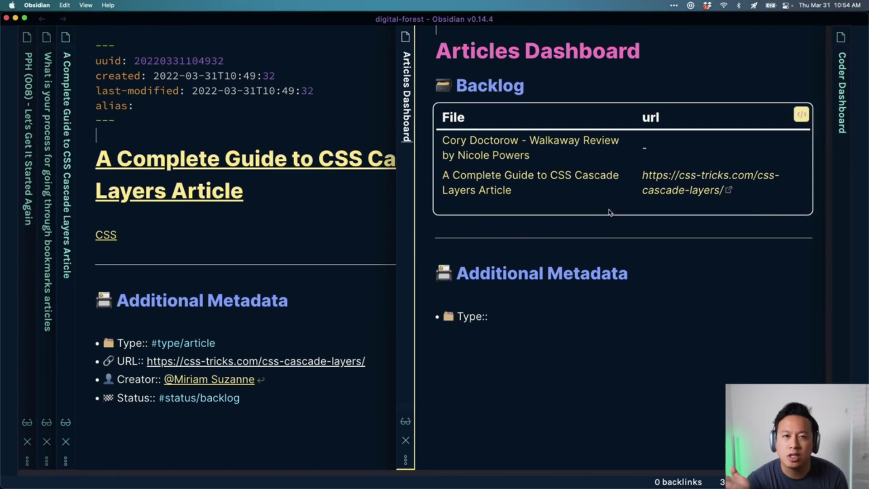
pyautogui.press('super+o')
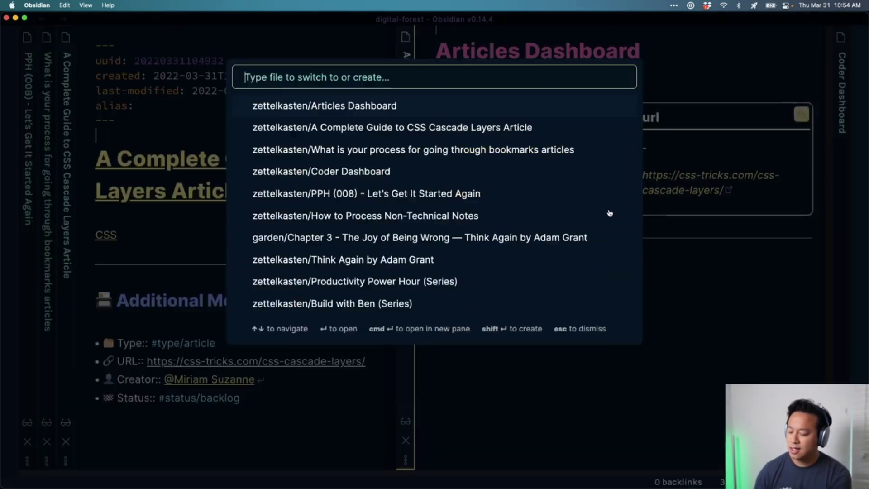
pyautogui.write('css cascade')
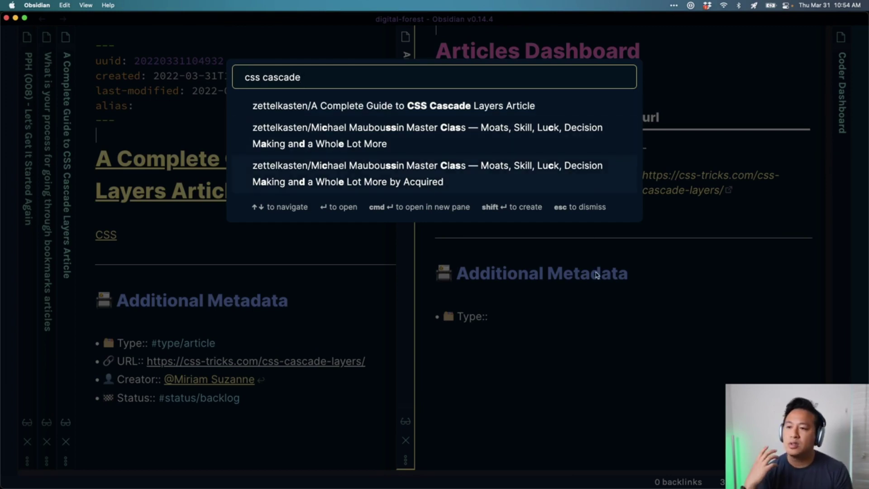
pyautogui.click(669, 316)
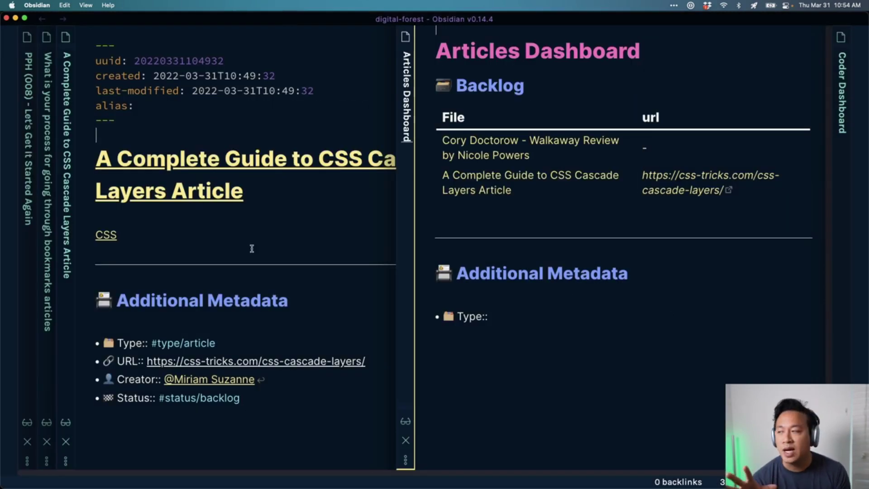
# - Return to the question note about going through bookmarks and articles, and launch the confetti effect
pyautogui.click(43, 149)
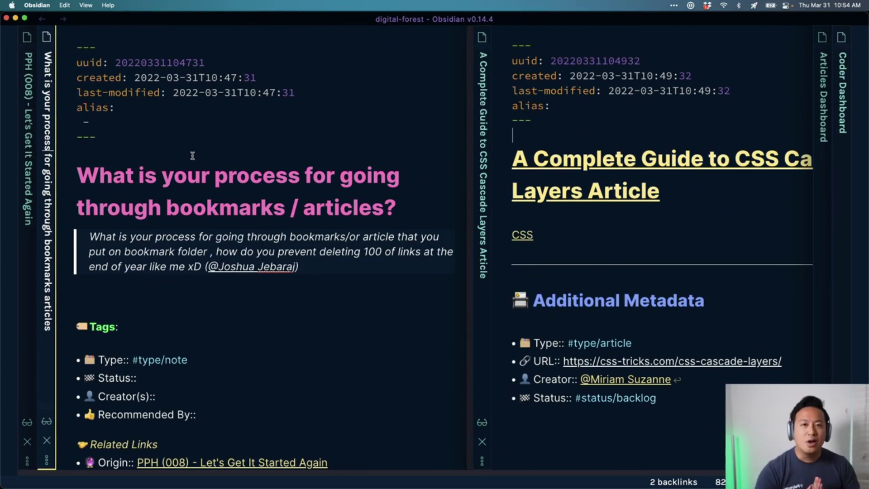
pyautogui.click(208, 176)
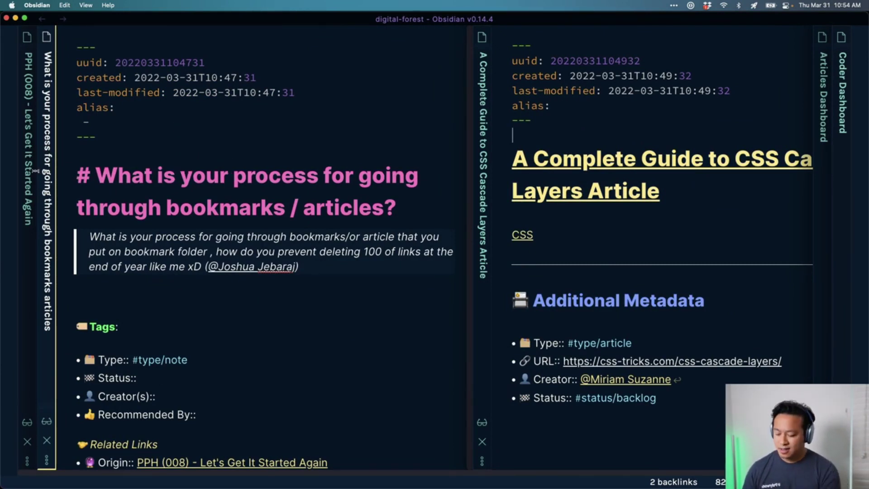
pyautogui.press('super+space')
pyautogui.write('conf')
pyautogui.press('Return')
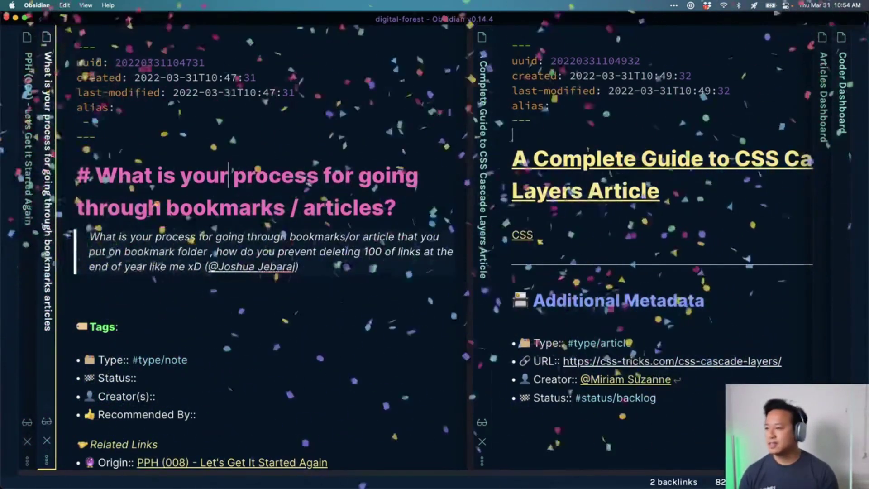
# - Check off the bookmarks articles chapter in the PPH (008) note and delete the embedded note below it
pyautogui.click(28, 208)
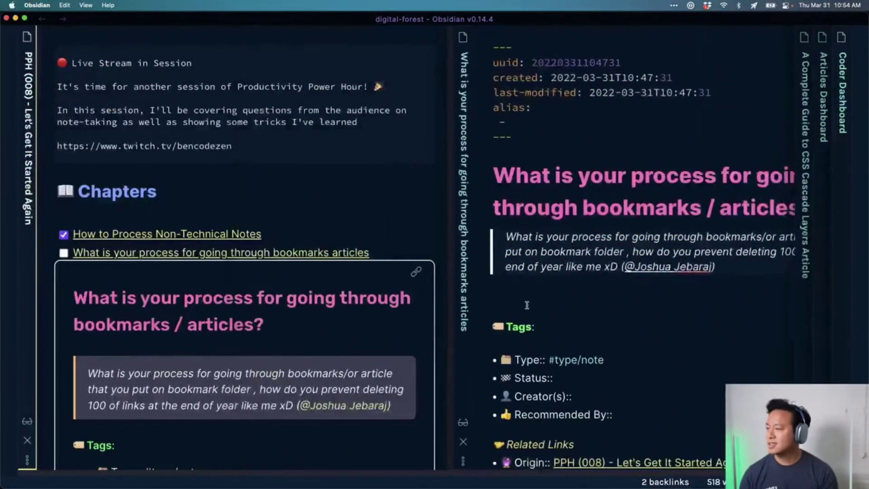
pyautogui.click(63, 252)
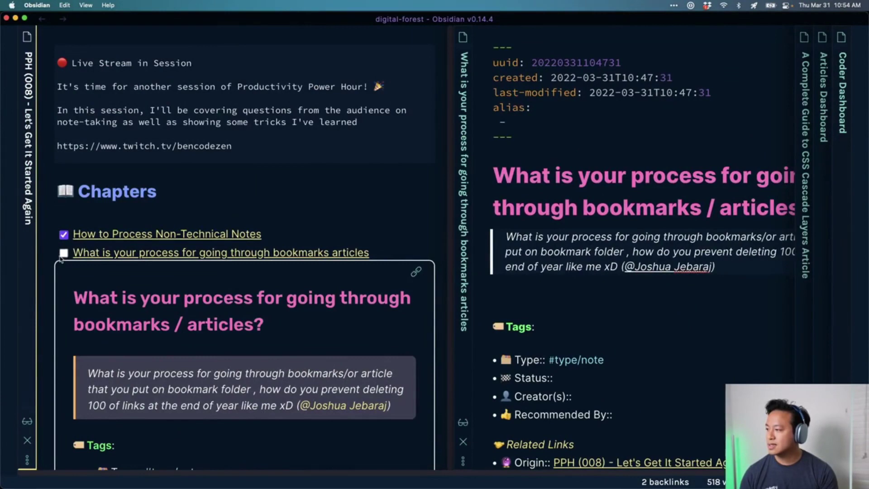
pyautogui.press('Down')
pyautogui.press('Down')
pyautogui.press('Down')
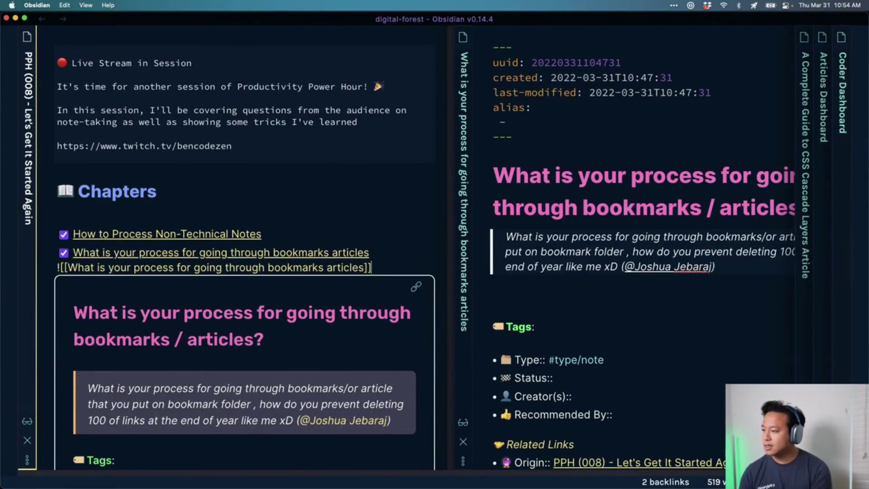
pyautogui.press('Up')
pyautogui.press('super+BackSpace')
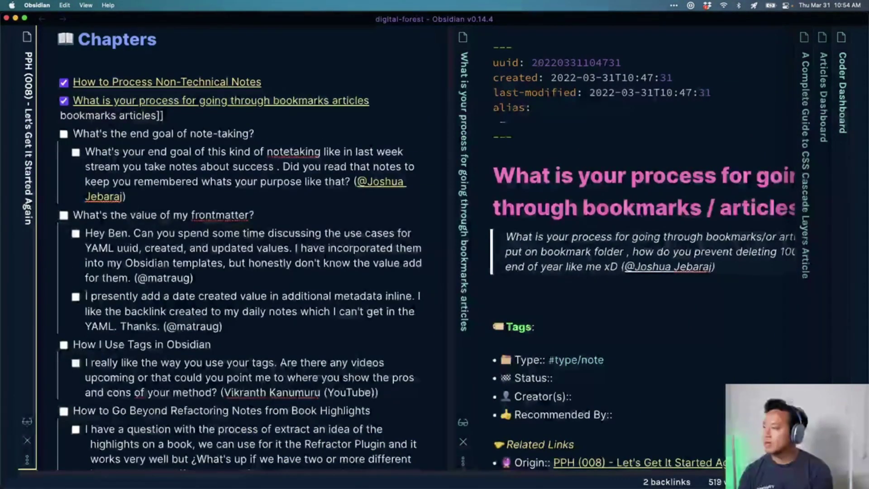
pyautogui.hotkey('shift', 'End')
pyautogui.press('BackSpace')
pyautogui.press('BackSpace')
pyautogui.press('Down')
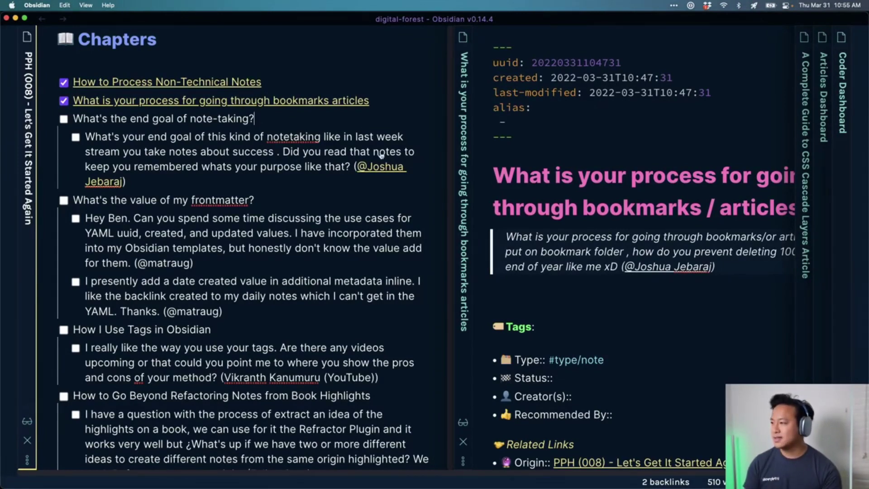
# - Extract the question nested under "What's the end goal of note-taking?" into a new linked note with that title
pyautogui.moveTo(171, 168); pyautogui.dragTo(90, 119)
pyautogui.tripleClick(156, 167)
pyautogui.press('super+shift+n')
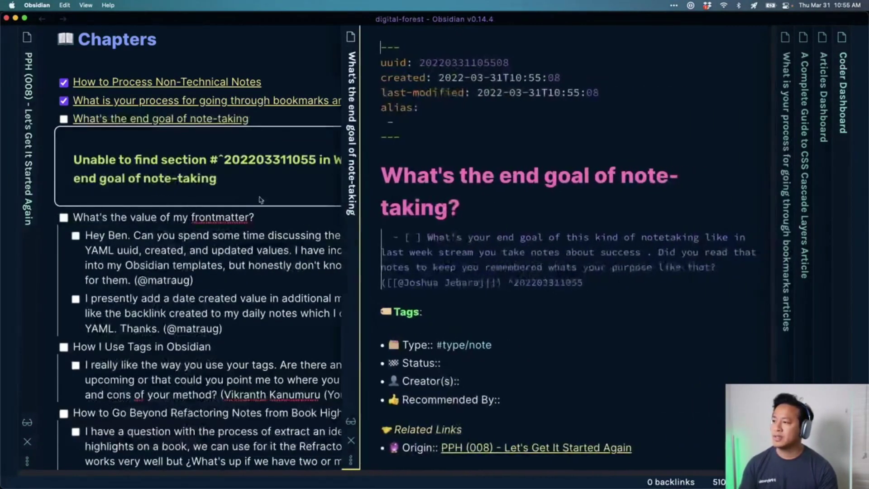
# - Convert the question in the new note from a checkbox item to a blockquote, remove its block ID, and add space above Tags
pyautogui.press('Return')
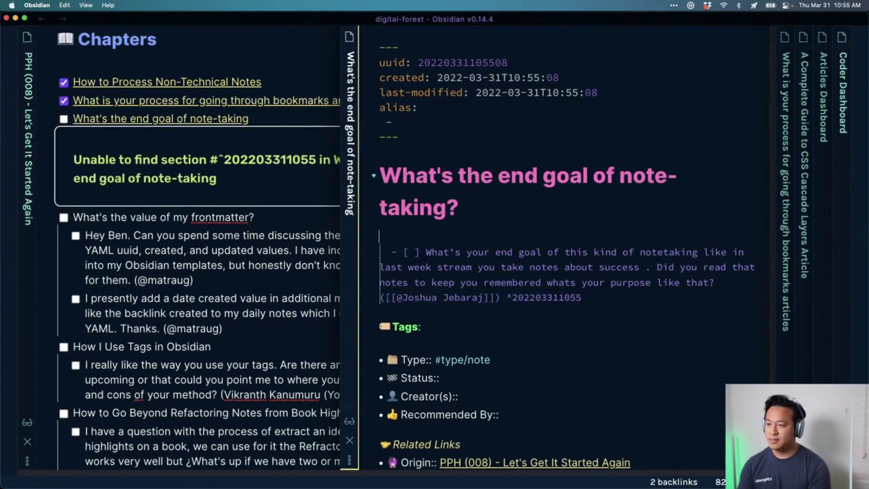
pyautogui.press('Delete')
pyautogui.hotkey('shift', 'End')
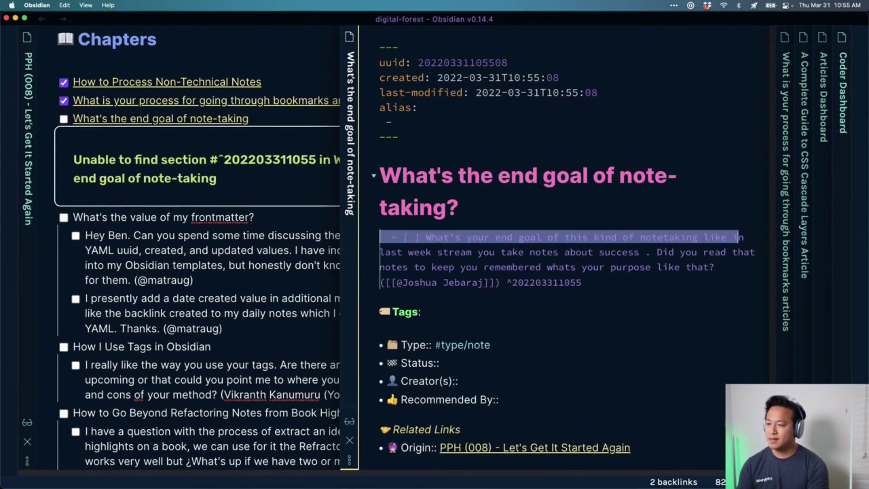
pyautogui.press('Home')
pyautogui.hotkey('shift', 'Right')
pyautogui.hotkey('shift', 'Right')
pyautogui.hotkey('shift', 'Right')
pyautogui.hotkey('shift', 'Right')
pyautogui.hotkey('shift', 'Right')
pyautogui.hotkey('shift', 'Right')
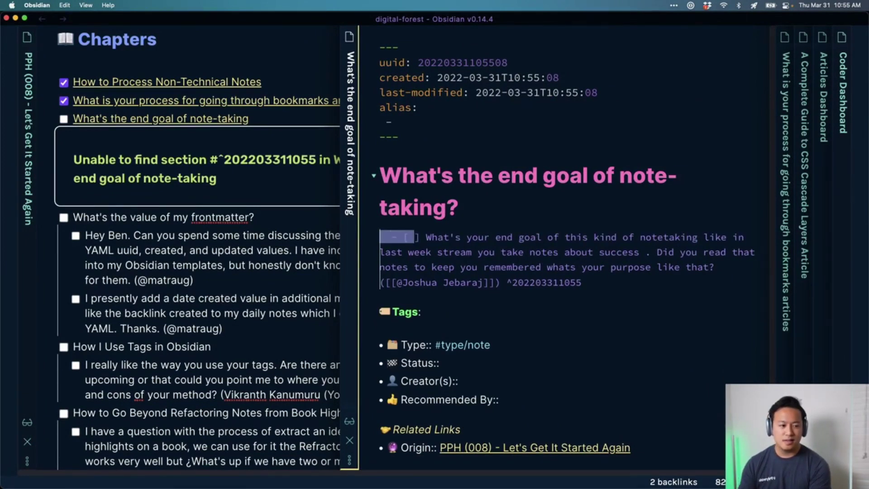
pyautogui.hotkey('shift', 'Right')
pyautogui.write('>')
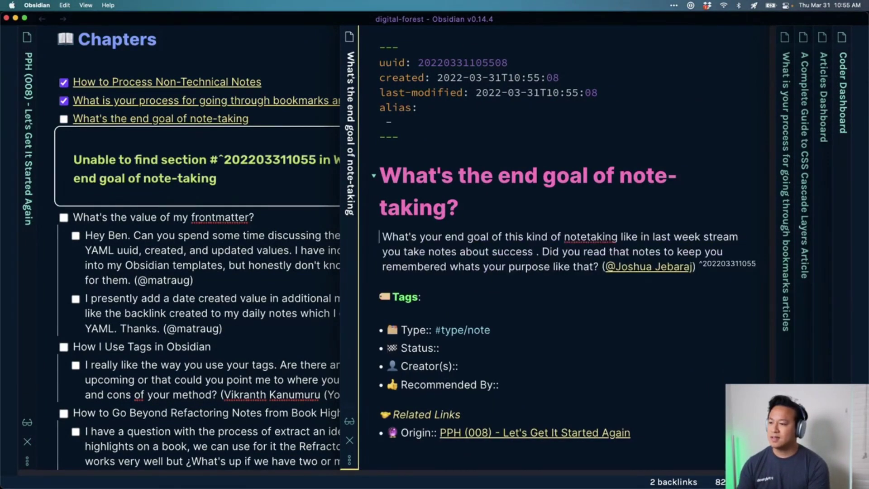
pyautogui.press('End')
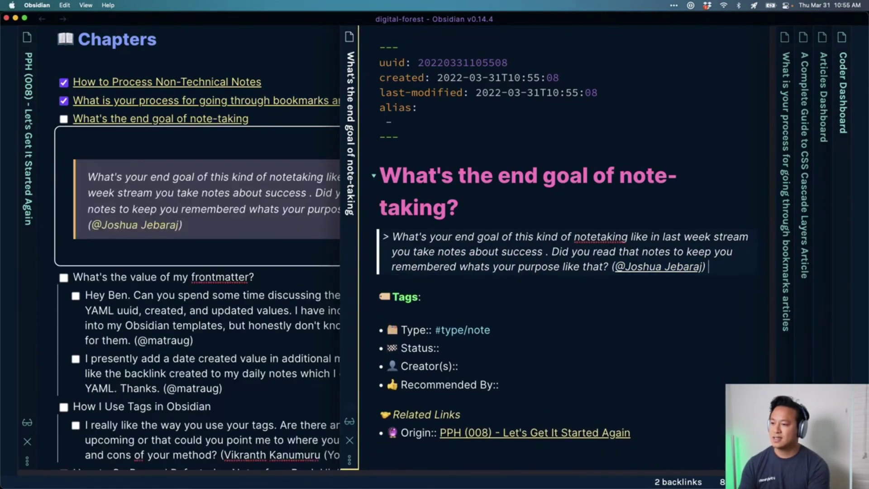
pyautogui.press('Return')
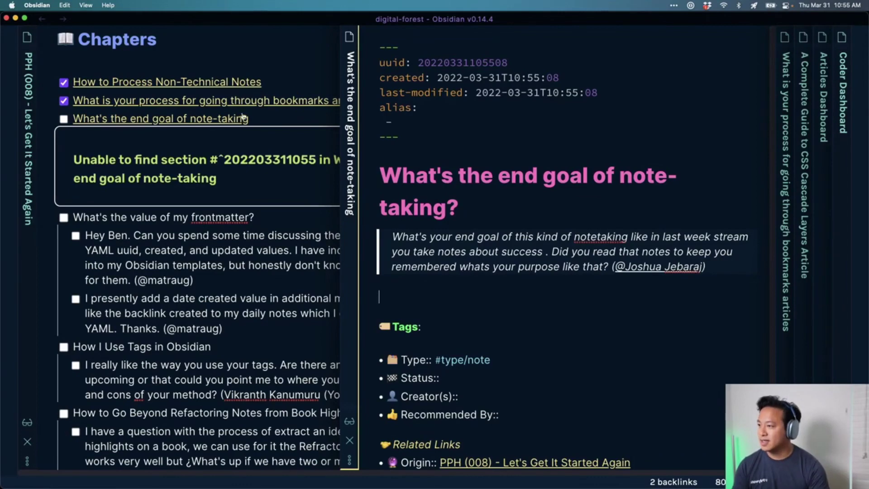
# - Delete the embed below the end-goal chapter in PPH (008), and close all panes except the note on the end goal of note-taking
pyautogui.click(257, 122)
pyautogui.press('super+d')
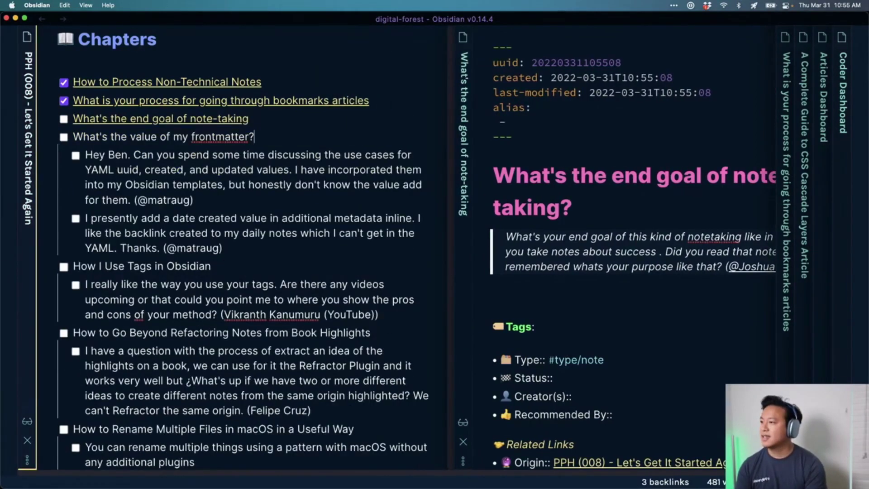
pyautogui.click(670, 229)
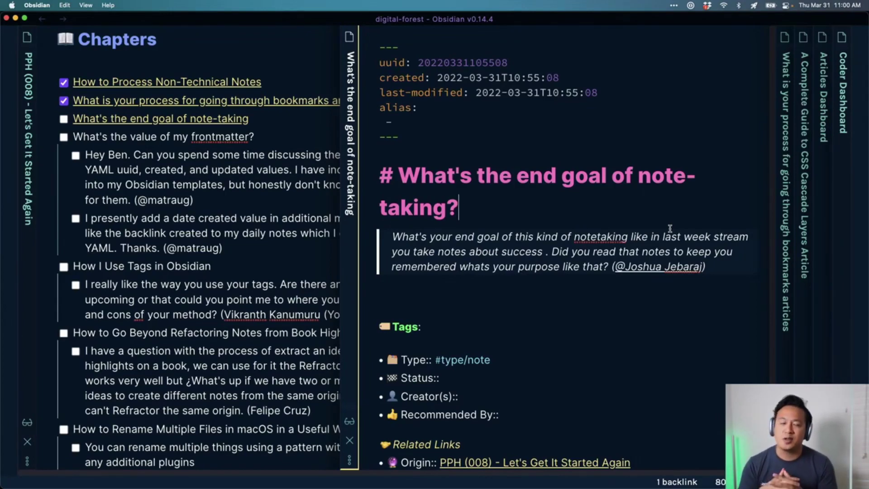
pyautogui.press('super+shift+w')
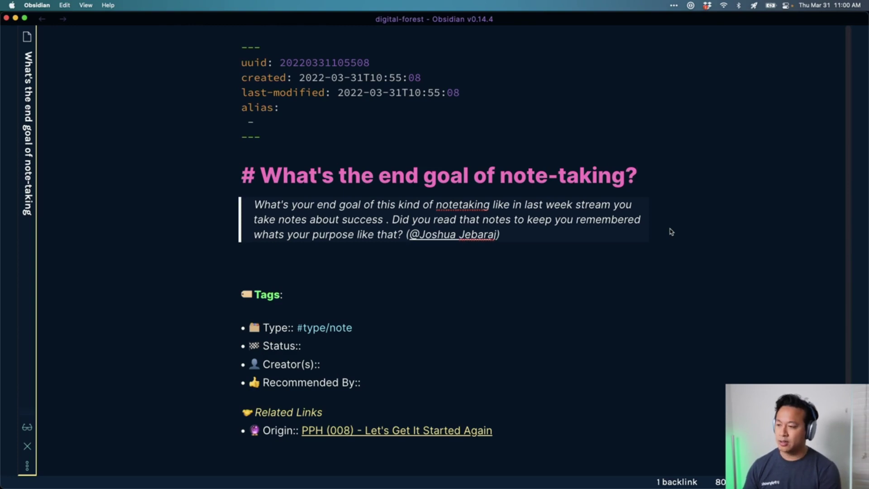
# - Search the vault's notes for "success" and choose What is success for a new pane
pyautogui.press('super+o')
pyautogui.write('success')
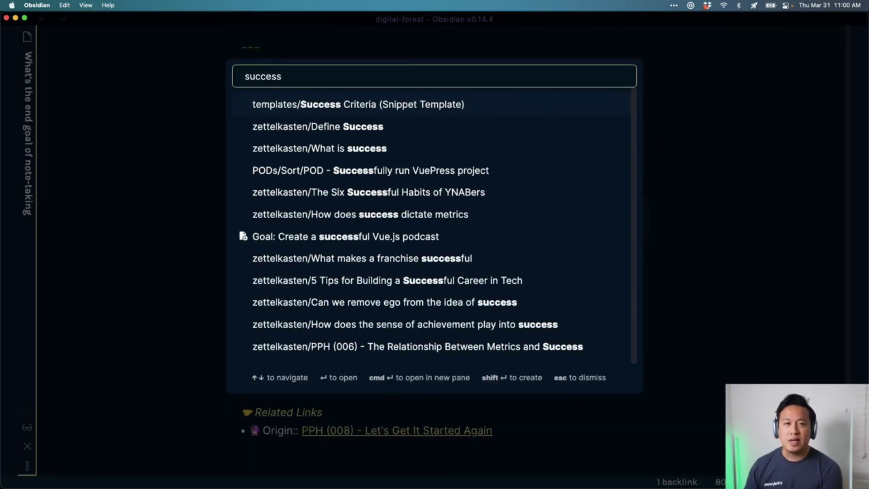
pyautogui.press('Down')
pyautogui.press('Down')
pyautogui.press('super+Return')
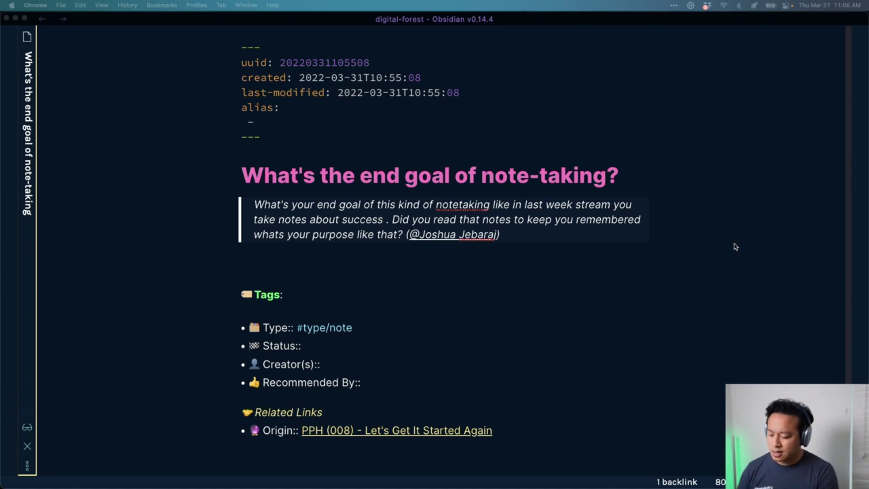
# - Open the What is success note in a new pane beside the end-goal note
pyautogui.click(636, 255)
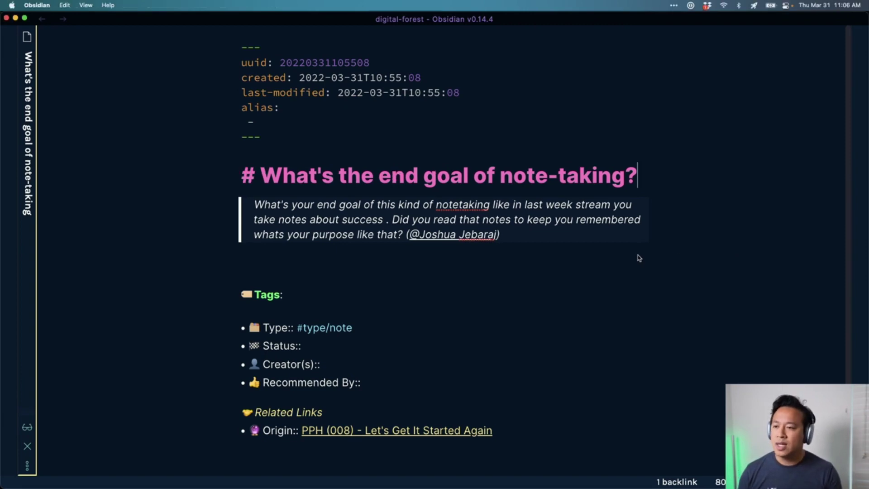
pyautogui.press('super+o')
pyautogui.write('what is succes')
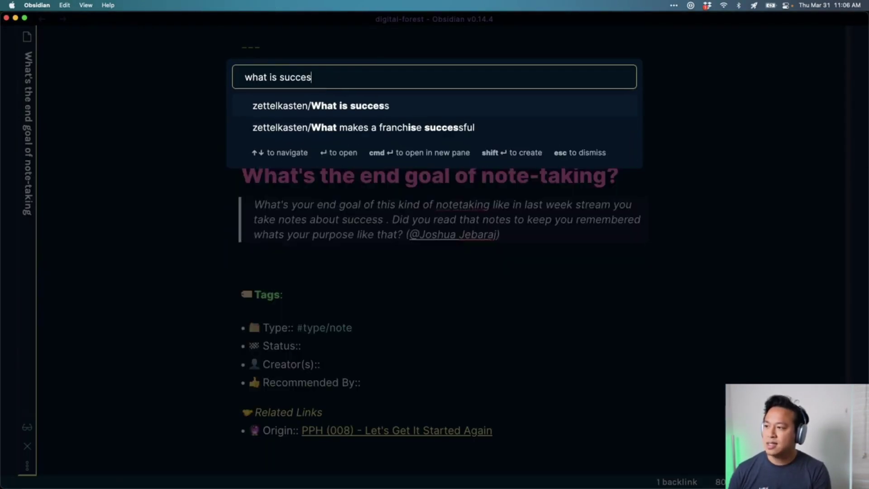
pyautogui.press('super+Return')
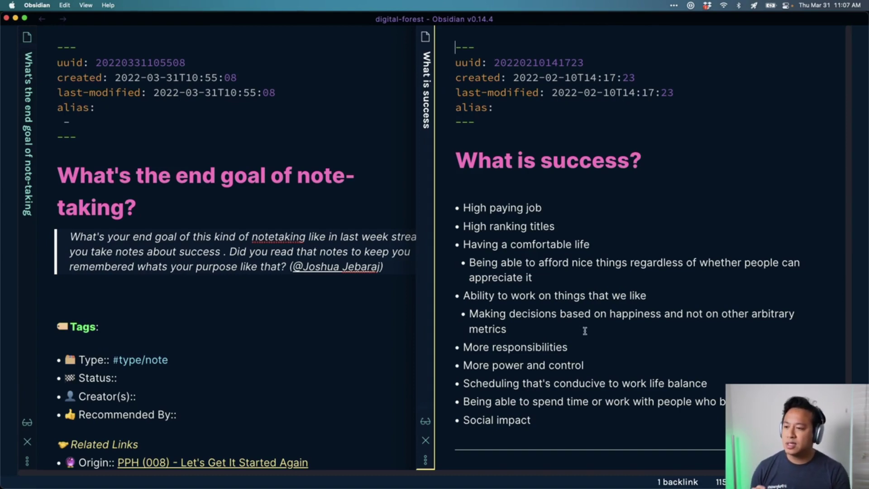
# - Follow the Origin link in What is success to the PPH (006) note and review its Goals list
pyautogui.scroll(-2, 661, 243)
pyautogui.scroll(-5, 661, 243)
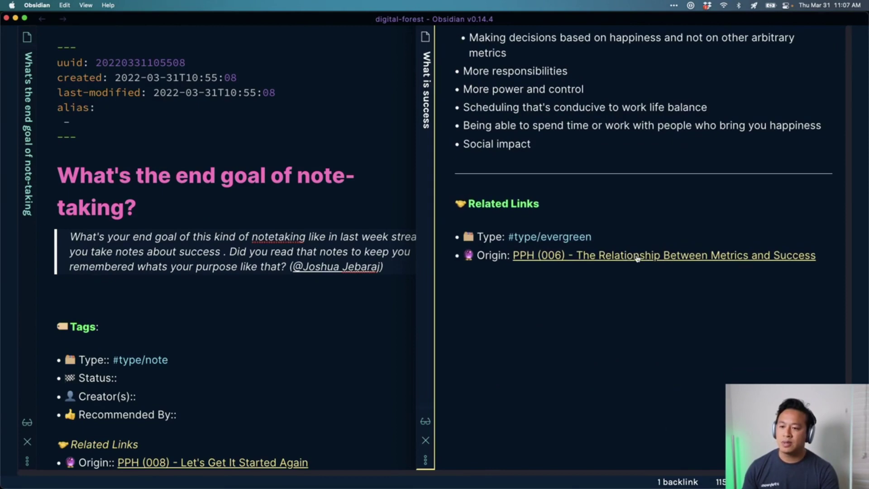
pyautogui.click(638, 256)
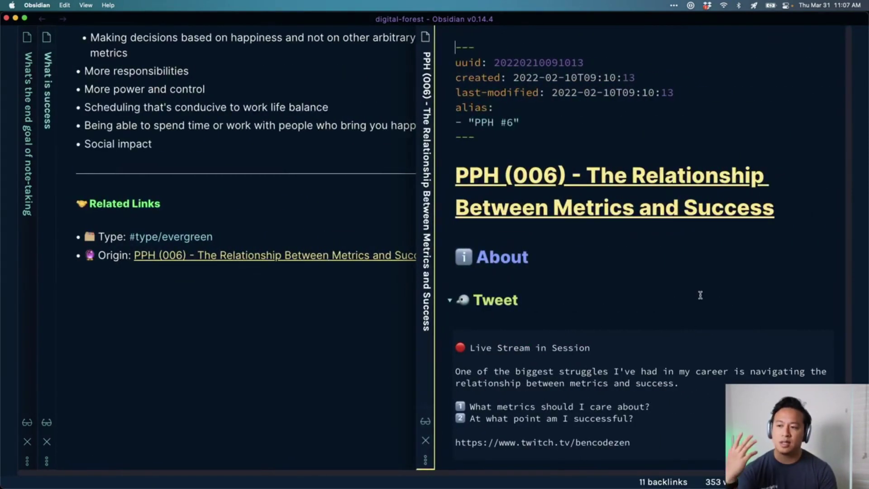
pyautogui.scroll(-7, 701, 266)
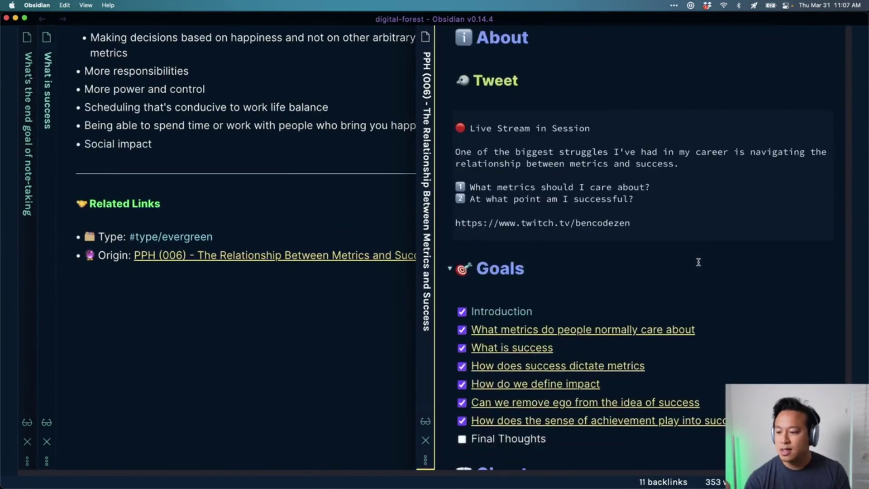
# - View the local graphs of the What is success and PPH (006) notes, closing only the PPH (006) graph
pyautogui.click(399, 301)
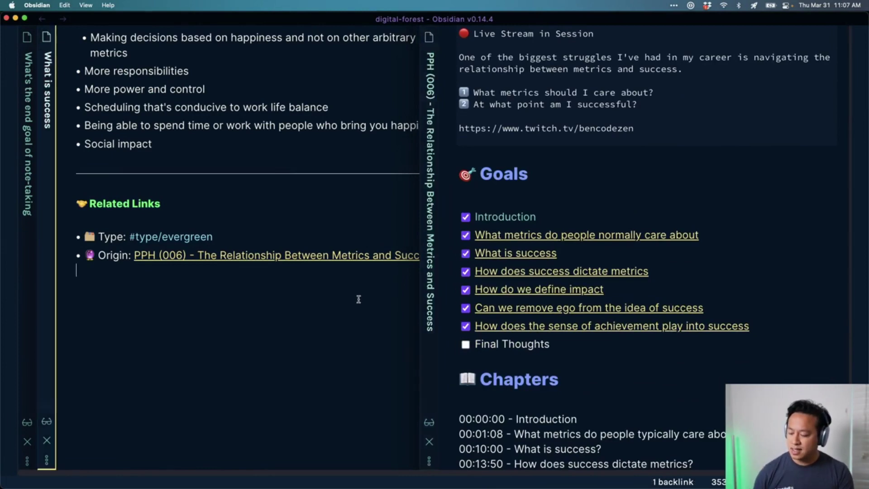
pyautogui.press('super+shift+g')
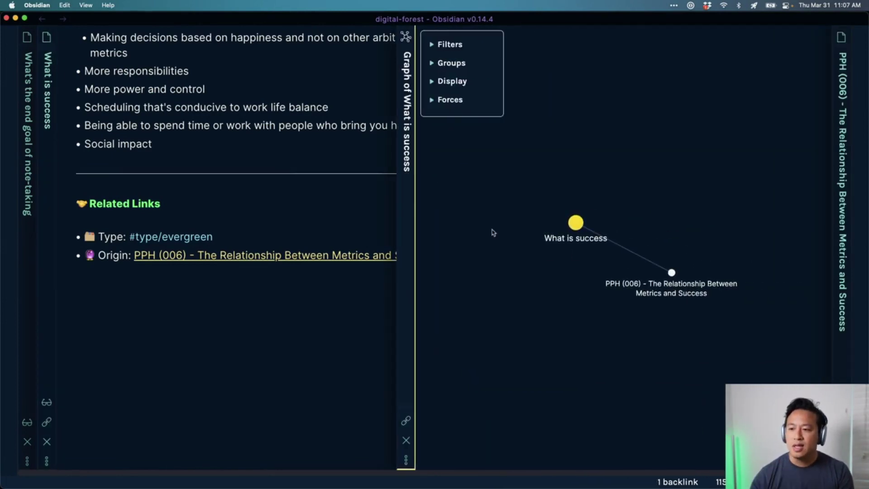
pyautogui.click(840, 267)
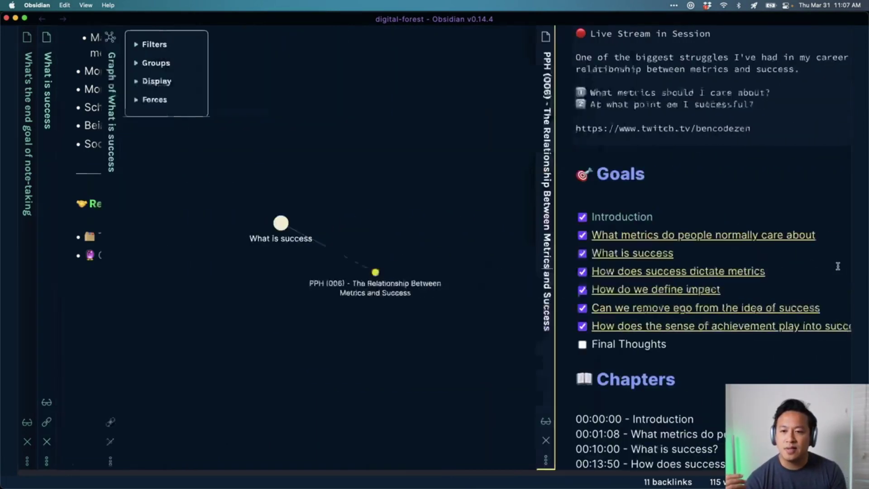
pyautogui.press('super+shift+g')
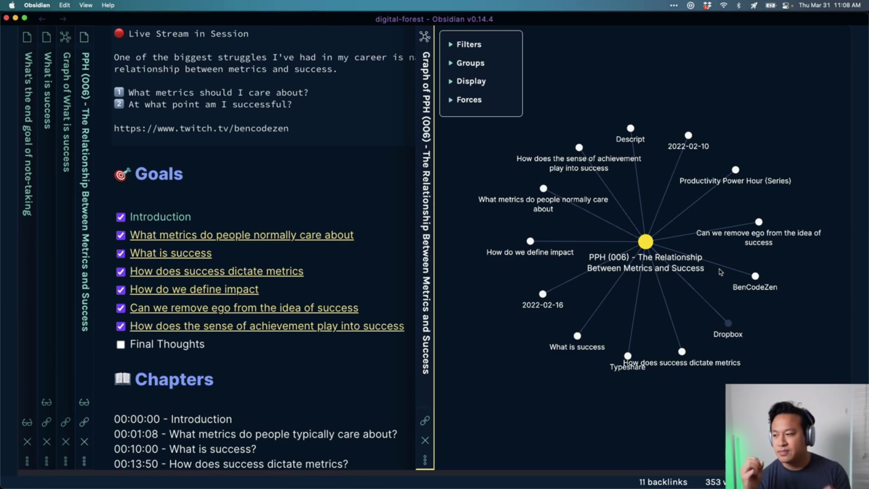
pyautogui.press('super+w')
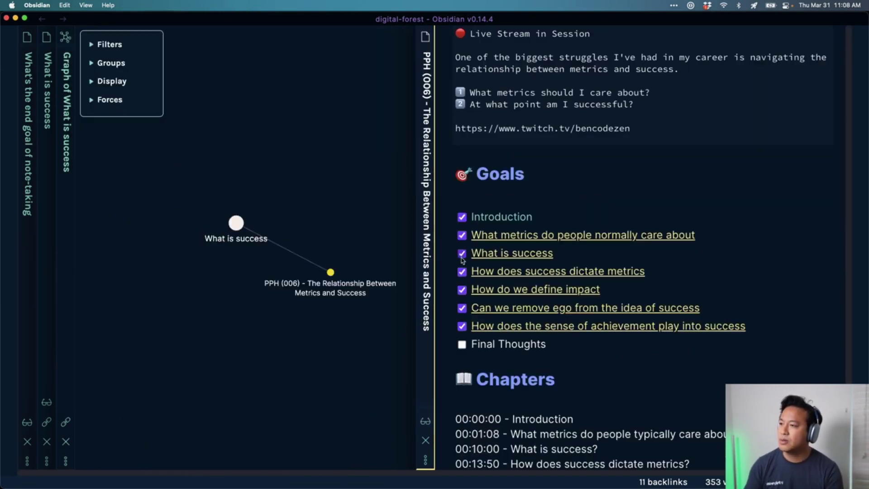
# - Revisit the end-goal note and the What is success graph, and examine the Goals and Chapters lists in PPH (006)
pyautogui.click(26, 200)
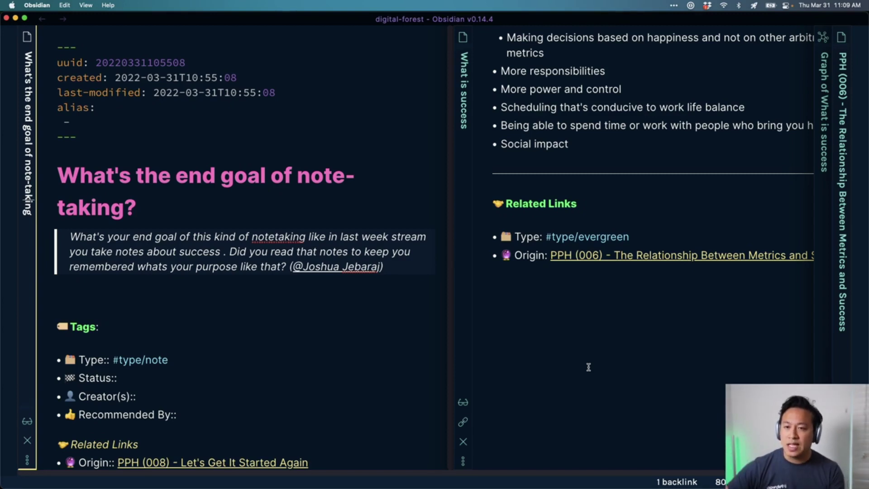
pyautogui.click(825, 205)
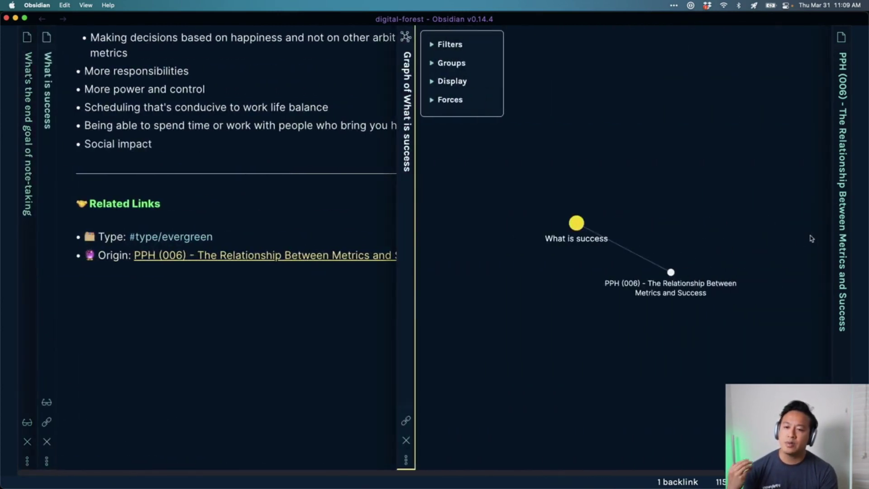
pyautogui.click(834, 232)
pyautogui.scroll(-2, 651, 231)
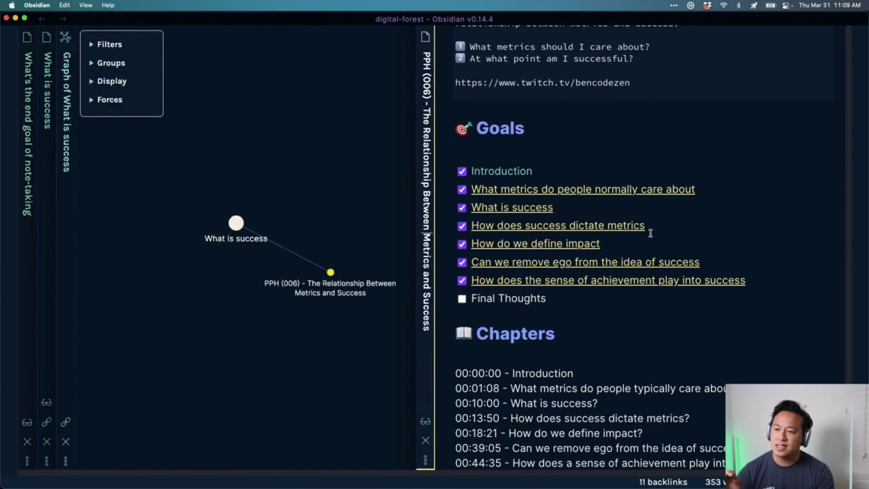
pyautogui.scroll(-1, 661, 227)
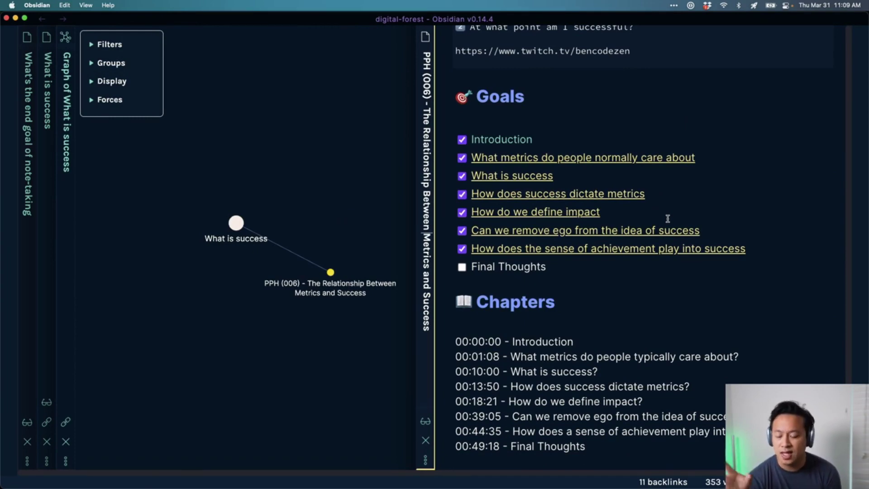
# - Open the Remote Connect 2022 note and review its talk proposals
pyautogui.press('super+o')
pyautogui.write('remote connec')
pyautogui.press('Return')
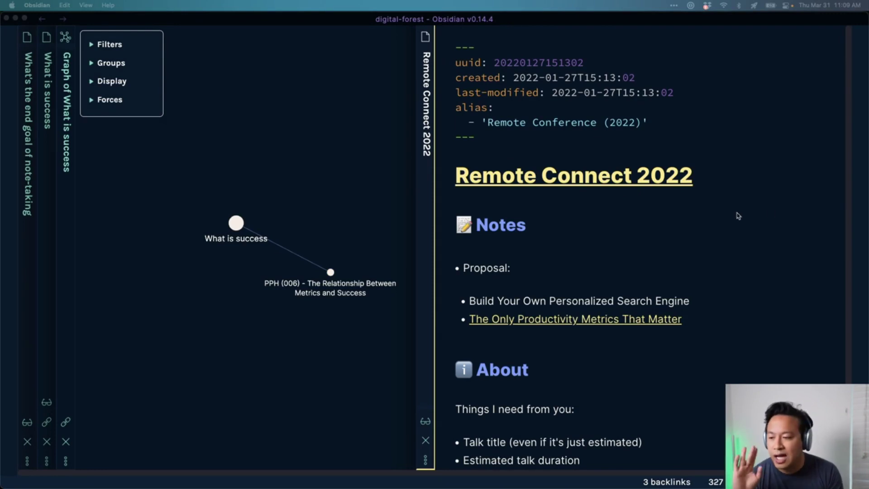
pyautogui.click(737, 251)
pyautogui.scroll(-1, 731, 259)
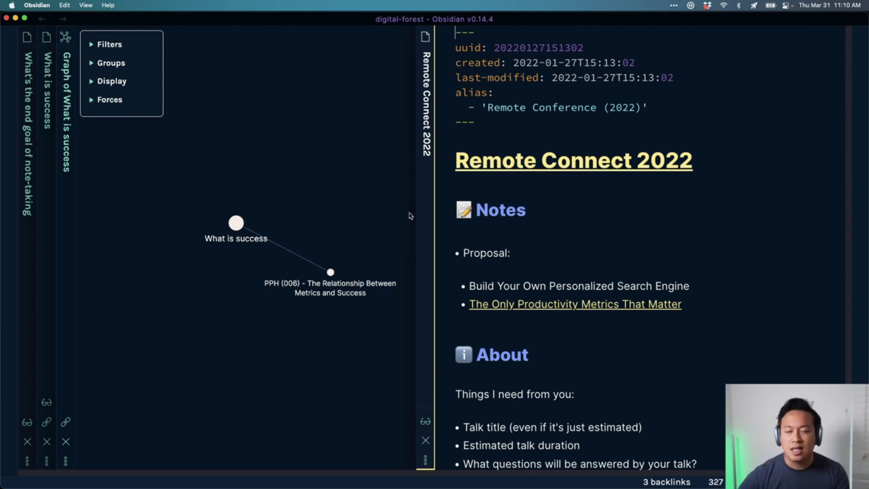
# - Close the What is success note, its graph and the Remote Connect 2022 note, keeping only the end-goal note open
pyautogui.press('super+w')
pyautogui.press('super+w')
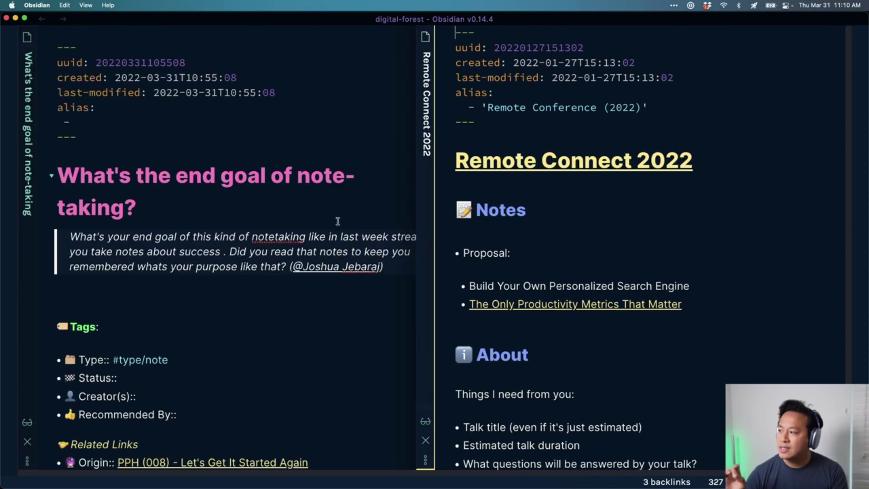
pyautogui.click(712, 278)
pyautogui.press('super+w')
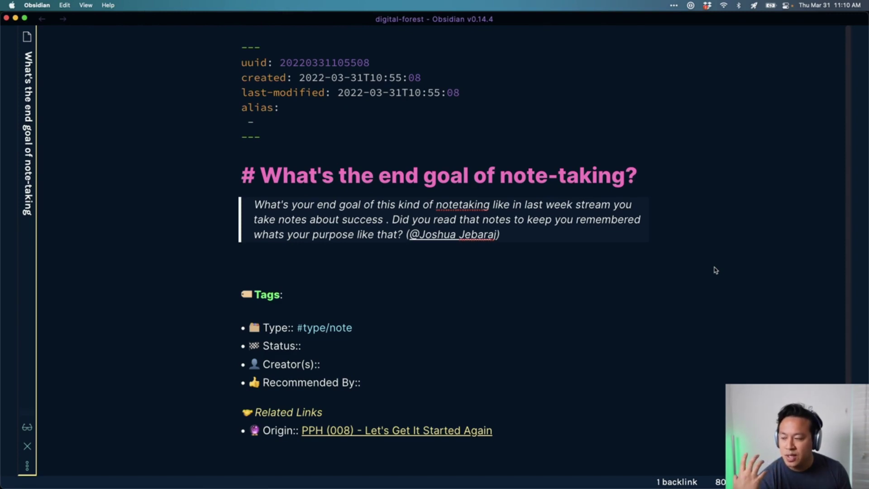
# - View the local graph of What's the end goal of note-taking and examine the whole vault's graph up close
pyautogui.press('super+shift+g')
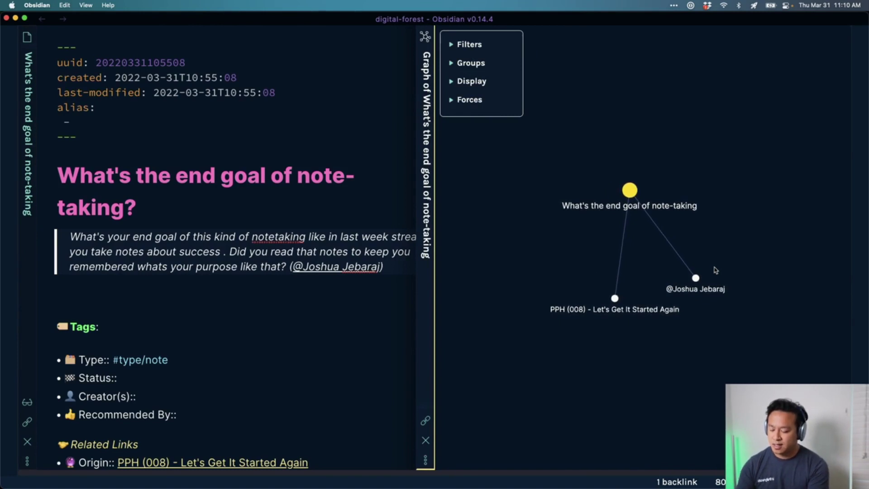
pyautogui.press('super+g')
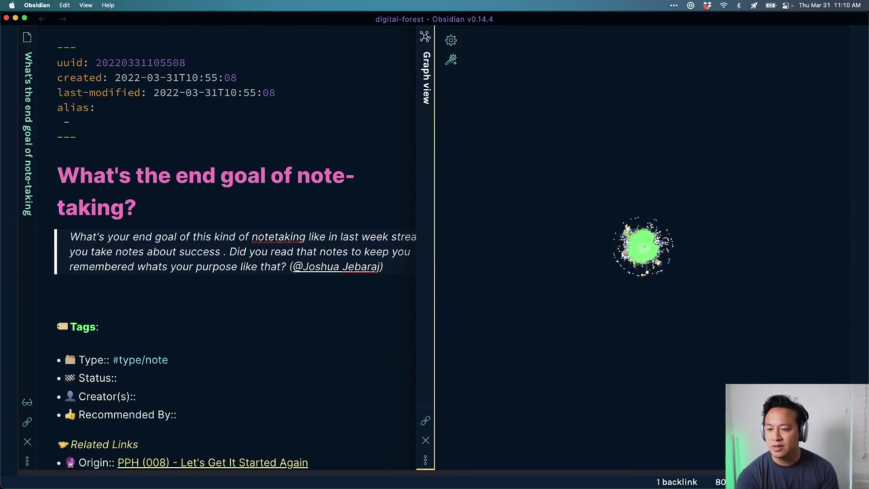
pyautogui.scroll(10, 657, 240)
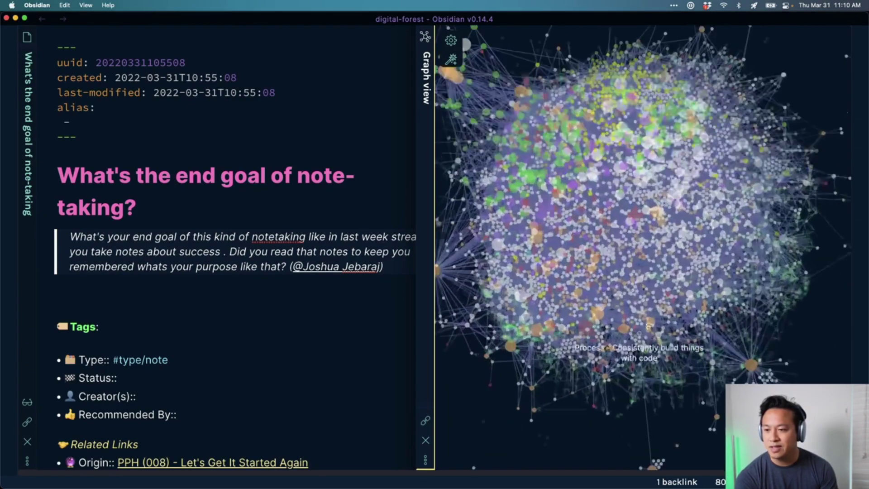
pyautogui.scroll(3, 665, 312)
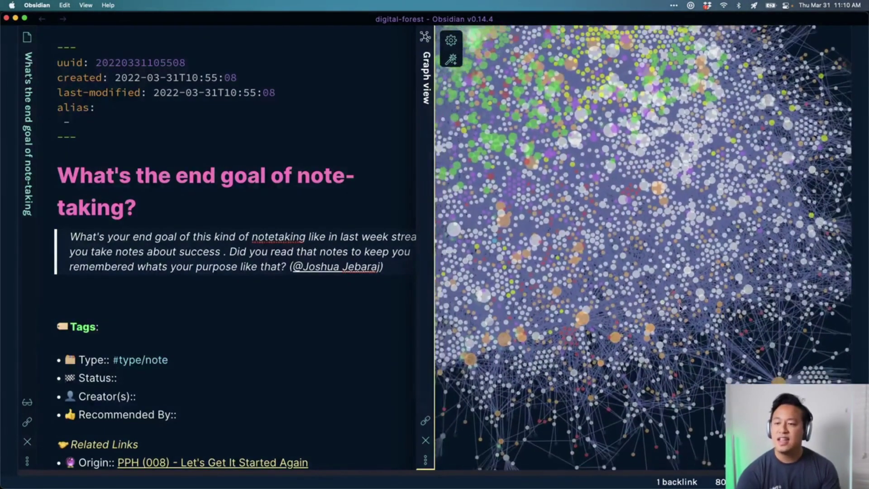
pyautogui.scroll(-10, 736, 295)
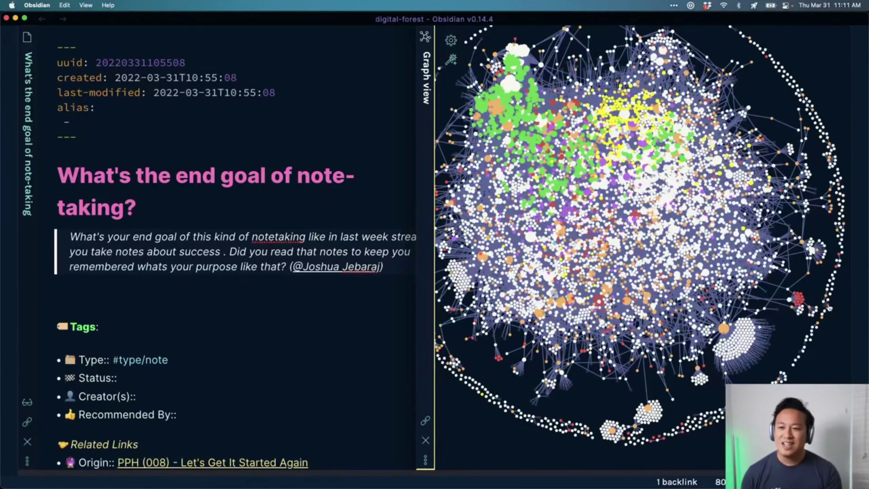
# - Run the system launcher's top match for "confe" and close the graph view pane
pyautogui.press('super+space')
pyautogui.write('confe')
pyautogui.press('Return')
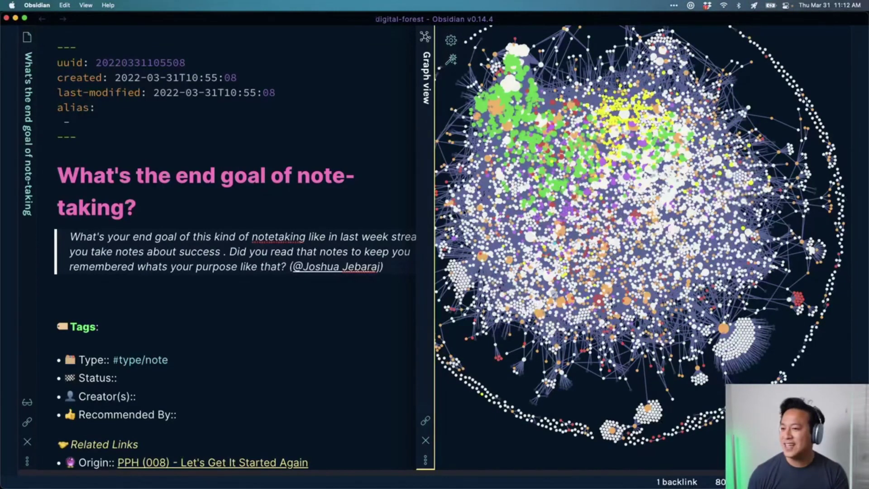
pyautogui.click(426, 440)
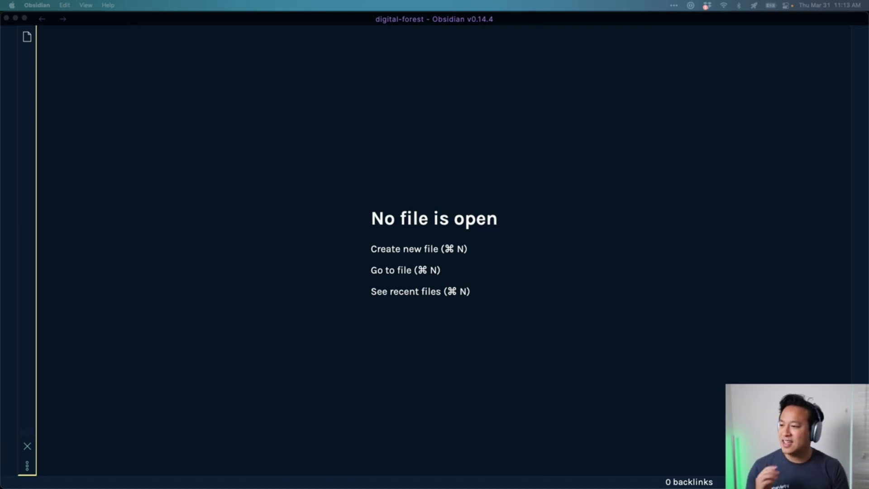
# - Show the whole vault's graph in the empty pane and examine its clusters
pyautogui.click(580, 223)
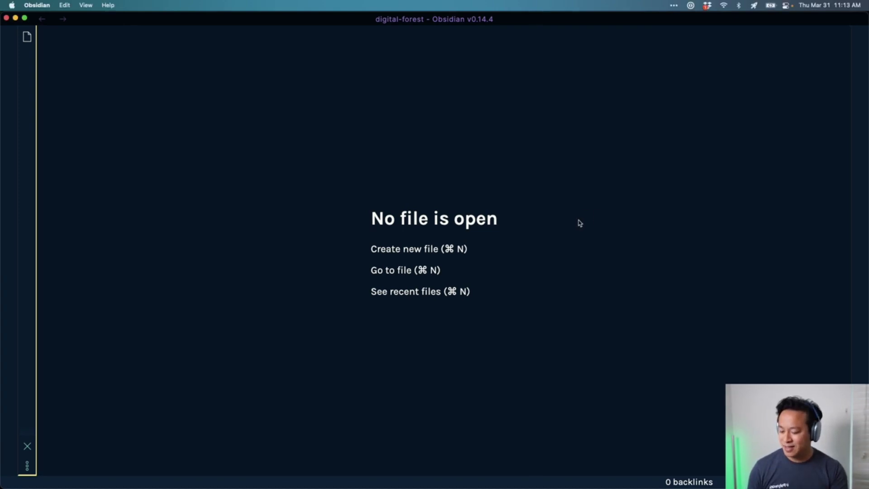
pyautogui.press('super+g')
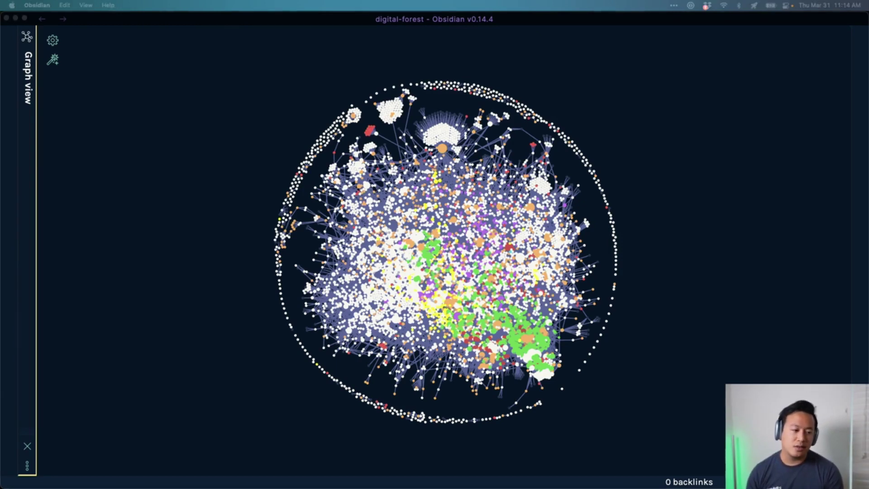
pyautogui.moveTo(181, 178); pyautogui.dragTo(157, 173)
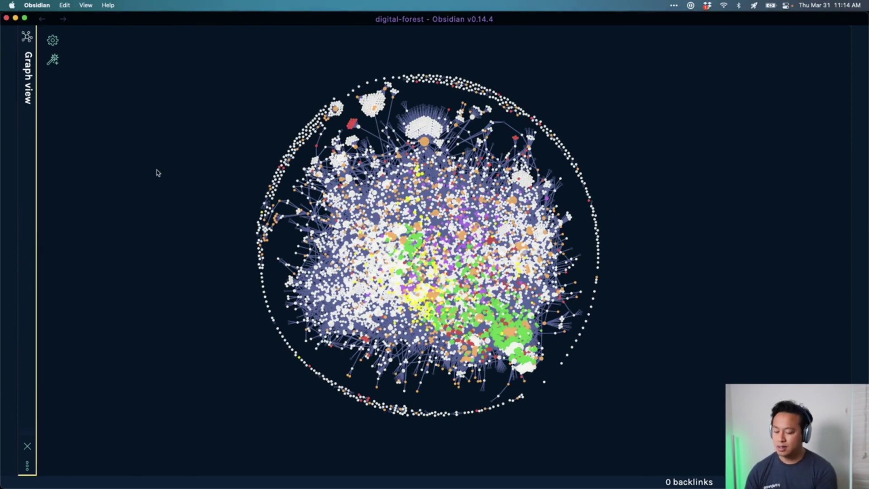
pyautogui.press('super+o')
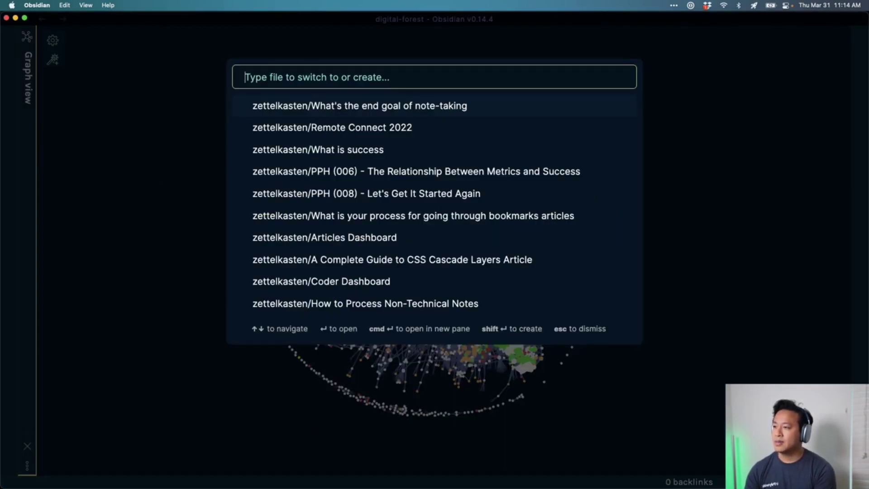
pyautogui.write('pph ser')
pyautogui.press('Return')
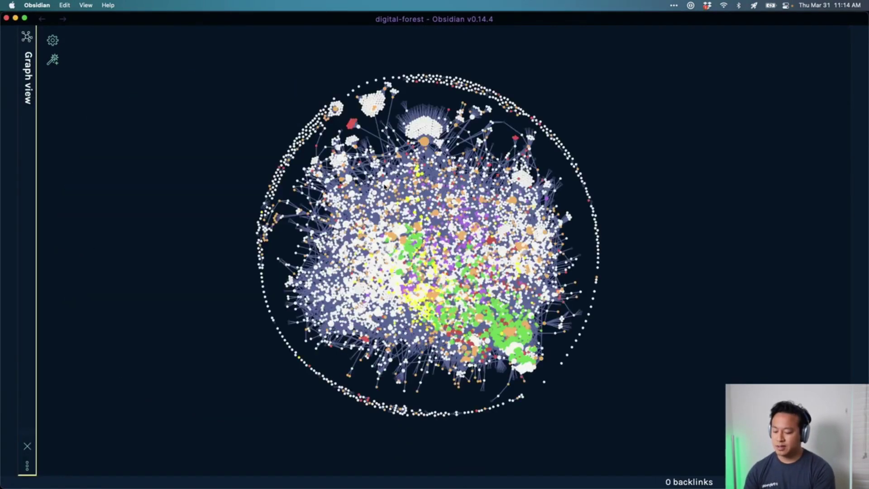
# - Find "pph 8" in the vault and open PPH (008) - Let's Get It Started Again
pyautogui.press('super+o')
pyautogui.write('pph 8')
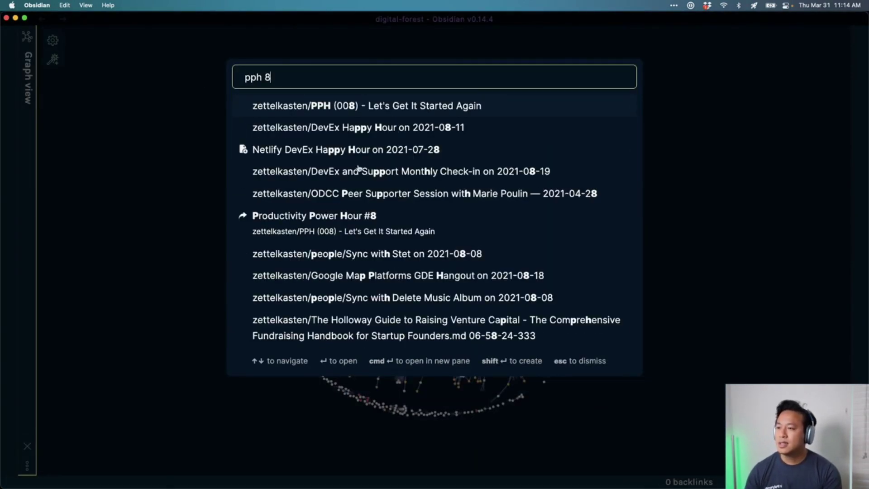
pyautogui.click(430, 102)
# - Insert the audience question about periodic repetition in learning new things as a bullet under the Notes heading
pyautogui.scroll(-20, 454, 251)
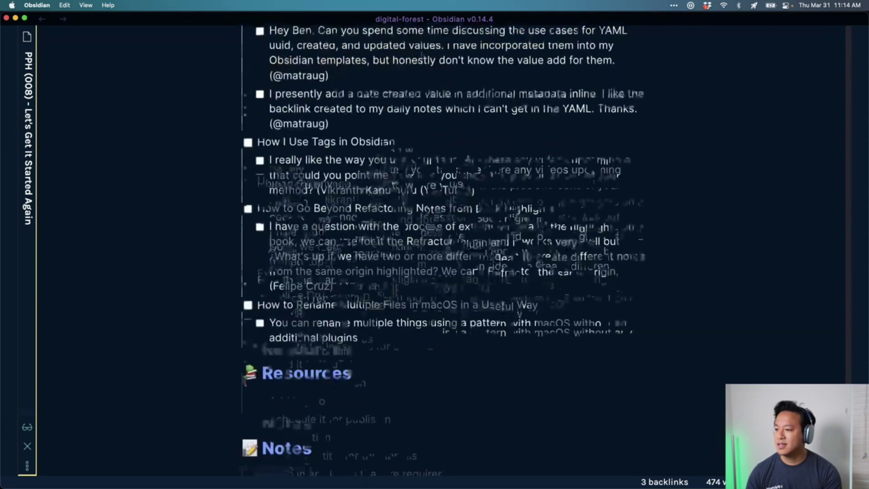
pyautogui.scroll(10, 317, 226)
pyautogui.click(267, 225)
pyautogui.click(327, 292)
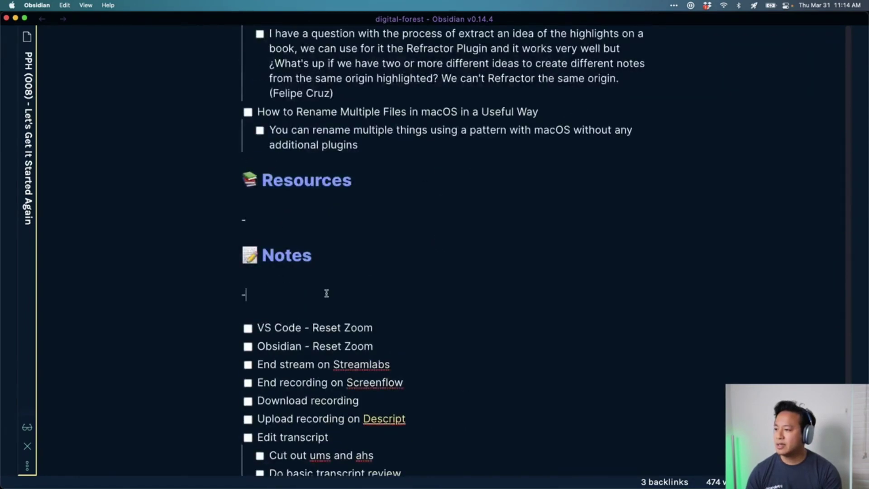
pyautogui.write("How did you approach the Peridioc repetition in the learning new things , It's makes sense to follow the periodic repetition in academic exams how one can approch the same to learning for new things , For example I learned ruby for 3 months like 3 years back but I have zero idea now about ruby")
pyautogui.scroll(3, 468, 233)
# - Check off What's the end goal of note-taking in the Chapters list
pyautogui.scroll(8, 468, 233)
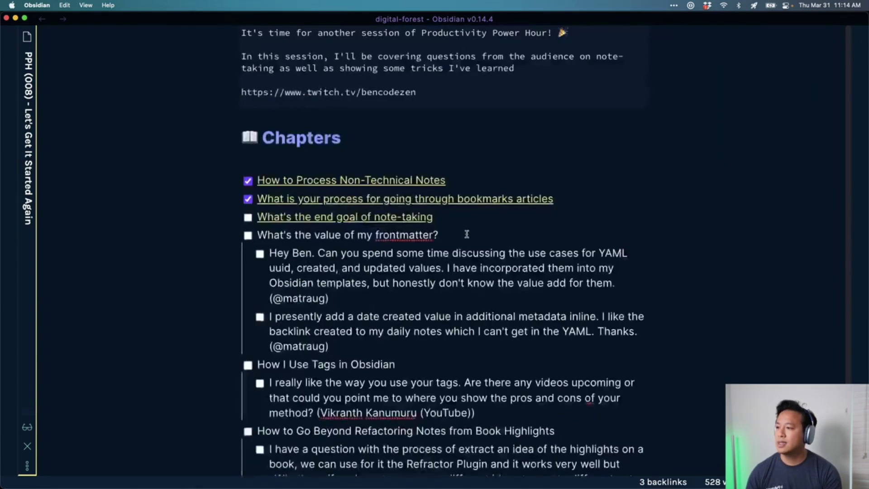
pyautogui.scroll(-4, 466, 232)
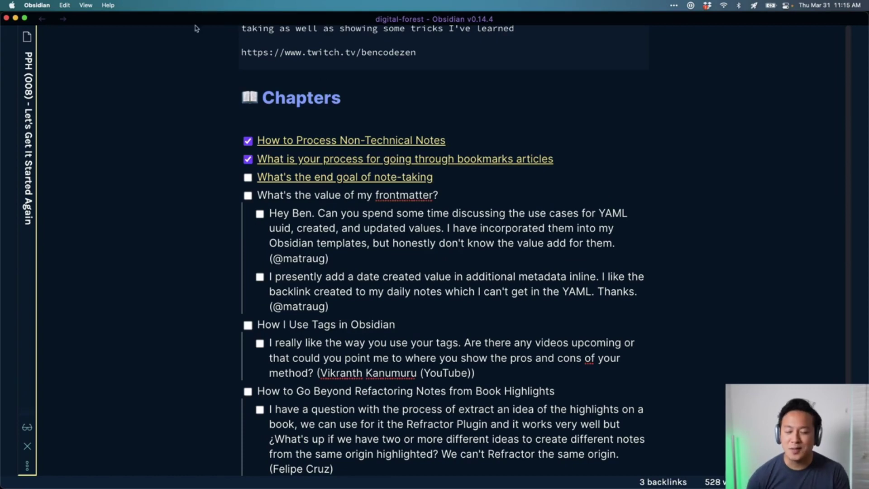
pyautogui.click(244, 177)
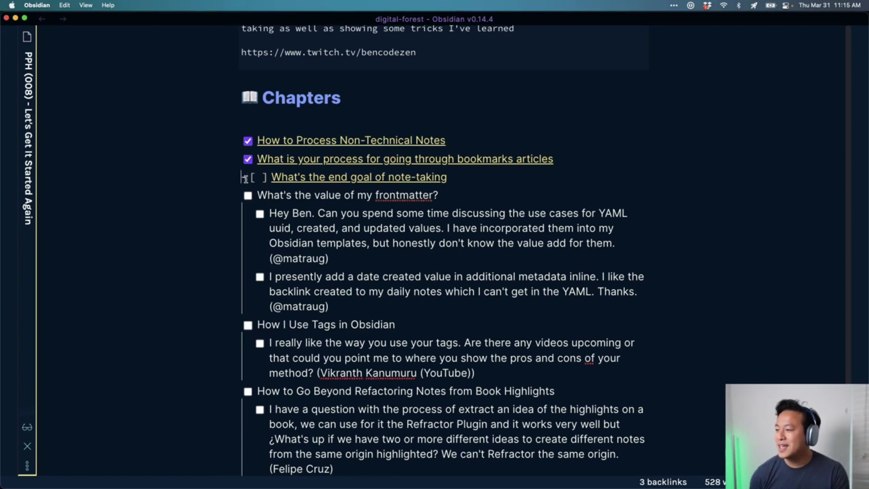
pyautogui.press('Down')
pyautogui.press('Down')
pyautogui.press('Down')
pyautogui.click(247, 177)
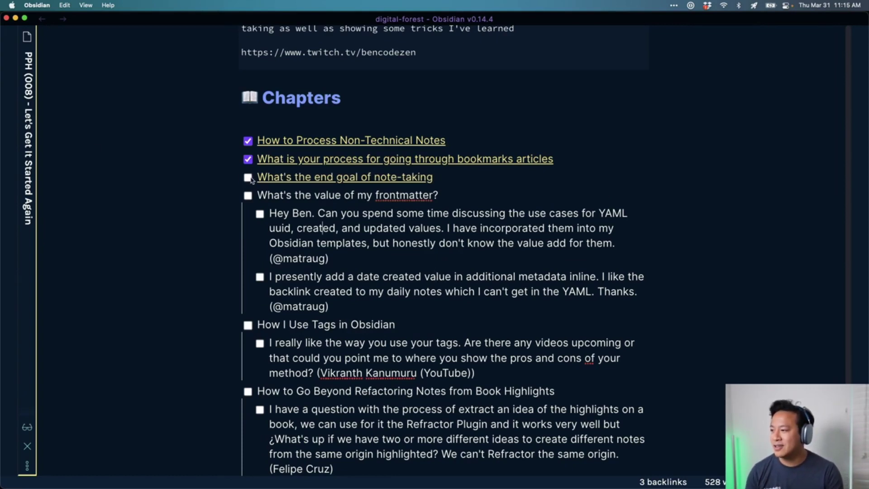
# - Extract the "What's the value of my frontmatter?" chapter with its two questions into a new linked note
pyautogui.moveTo(331, 259); pyautogui.dragTo(346, 276)
pyautogui.click(396, 307)
pyautogui.press('super+shift+e')
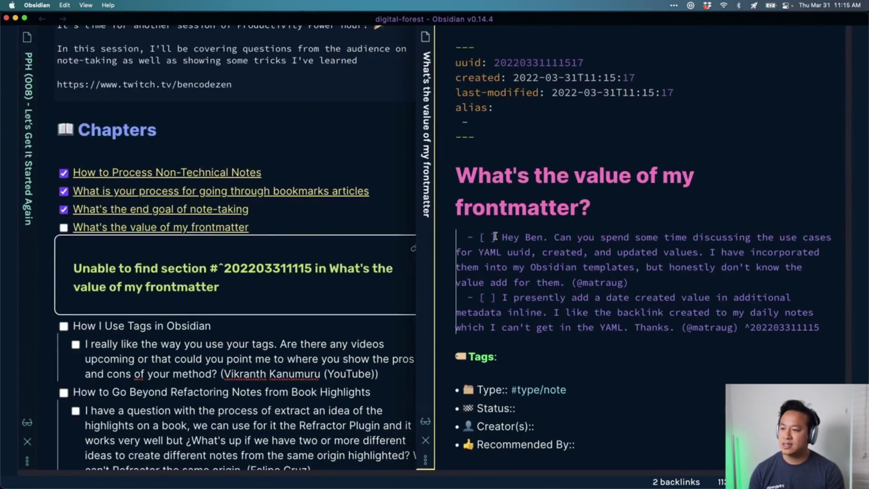
# - Replace the checkbox markers of both audience questions in the frontmatter note with blockquote markers
pyautogui.moveTo(501, 237); pyautogui.dragTo(452, 237)
pyautogui.write('>')
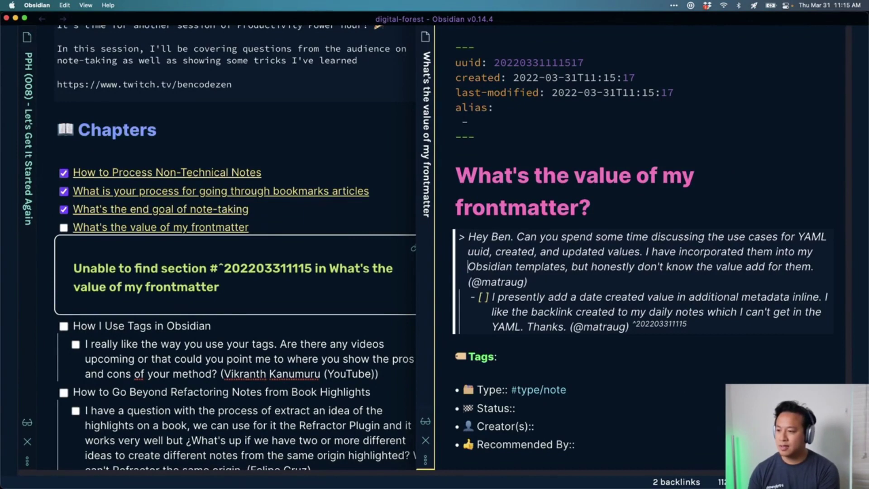
pyautogui.press('Down')
pyautogui.press('Right')
pyautogui.press('Right')
pyautogui.press('Right')
pyautogui.hotkey('shift', 'Home')
pyautogui.write('>')
# - Delete the block ID after the second quoted question and remove the embedded block beneath the frontmatter chapter link in PPH (008)
pyautogui.press('End')
pyautogui.press('BackSpace')
pyautogui.press('BackSpace')
pyautogui.press('BackSpace')
pyautogui.press('BackSpace')
pyautogui.press('BackSpace')
pyautogui.press('BackSpace')
pyautogui.press('BackSpace')
pyautogui.press('BackSpace')
pyautogui.press('BackSpace')
pyautogui.press('BackSpace')
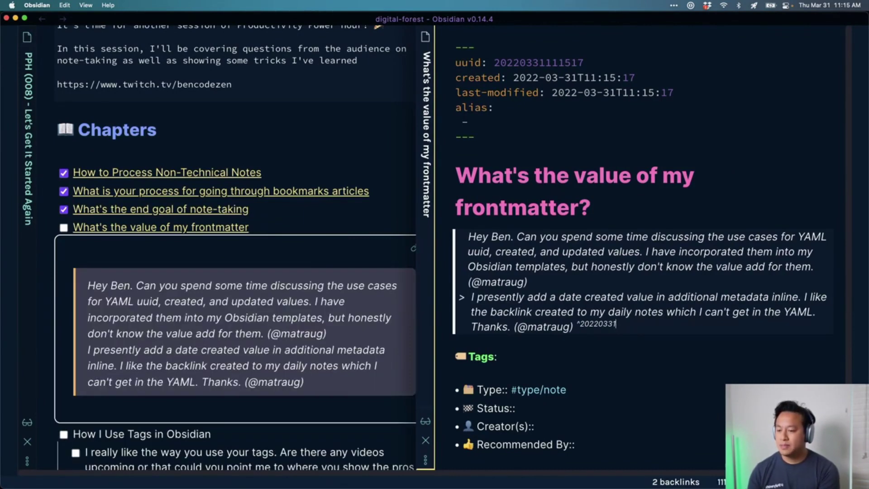
pyautogui.press('BackSpace')
pyautogui.press('BackSpace')
pyautogui.press('BackSpace')
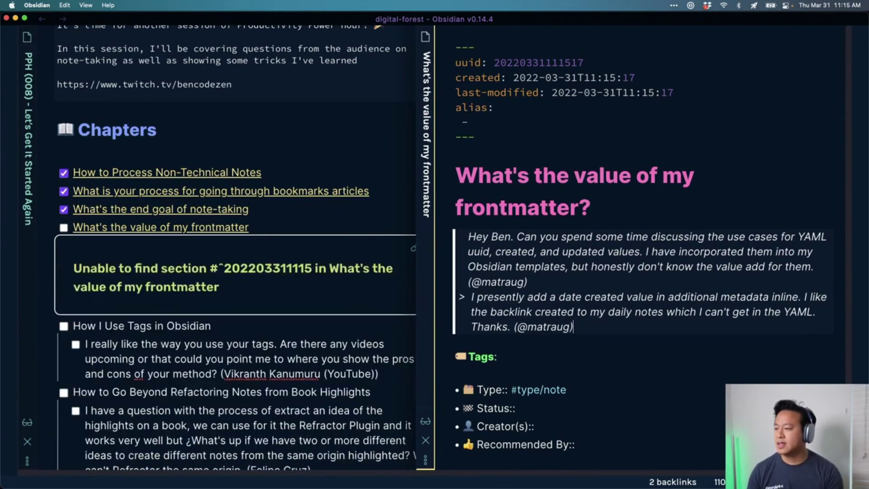
pyautogui.click(324, 227)
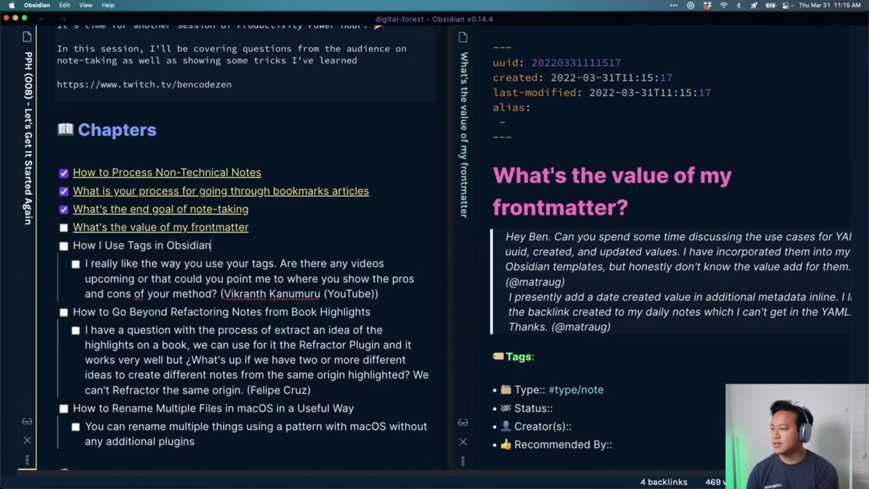
# - Separate the two quoted questions in the frontmatter note with a blank line and add empty lines before Tags
pyautogui.click(671, 312)
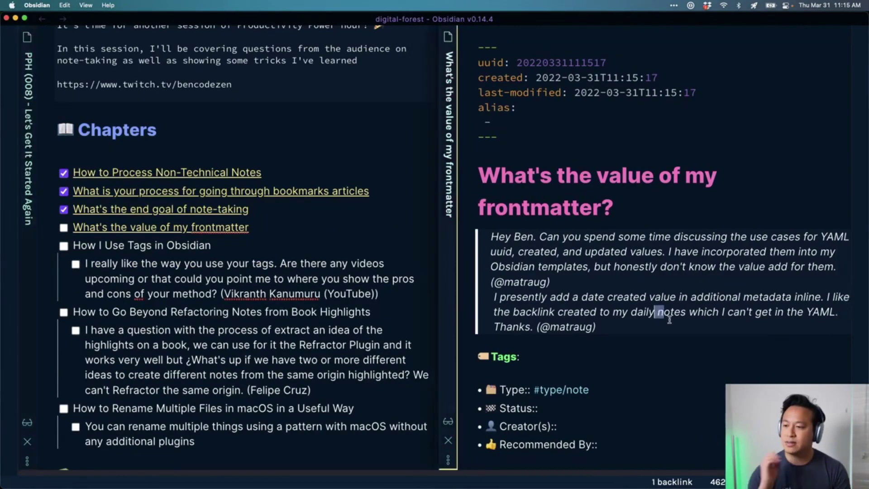
pyautogui.press('super+Left')
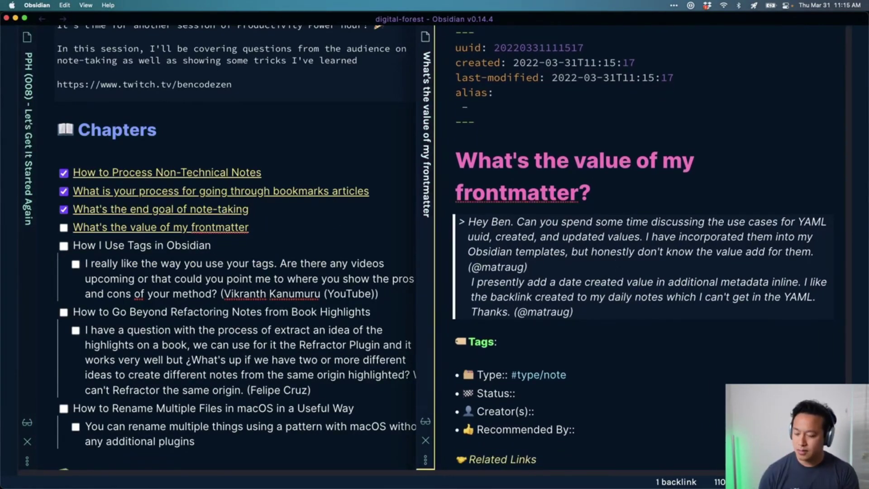
pyautogui.press('Return')
pyautogui.click(579, 349)
pyautogui.press('Return')
pyautogui.press('Return')
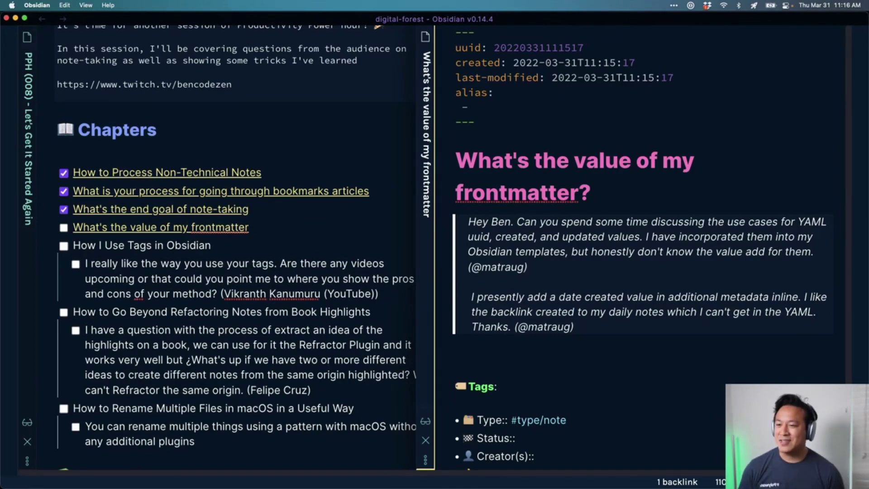
# - Reopen PPH (008) beside the frontmatter note and add a bullet under Notes with the question about obsessing over note structure, crediting its asker
pyautogui.press('super+shift+m')
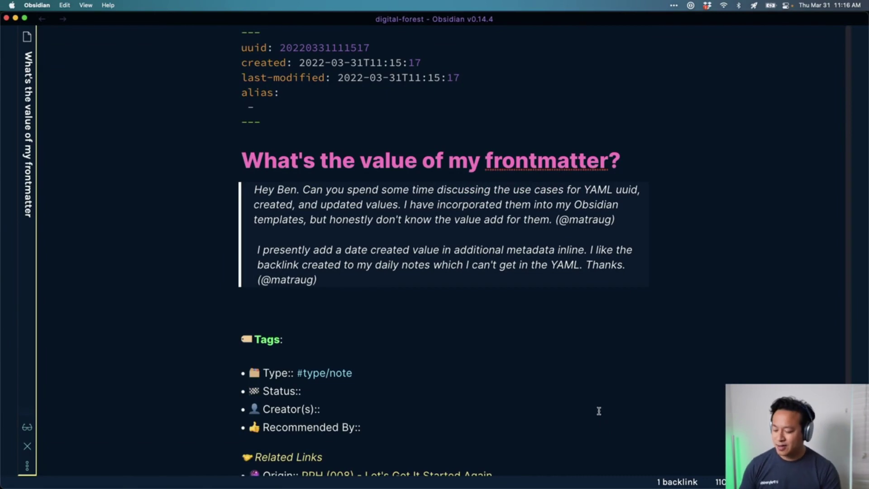
pyautogui.press('super+shift+m')
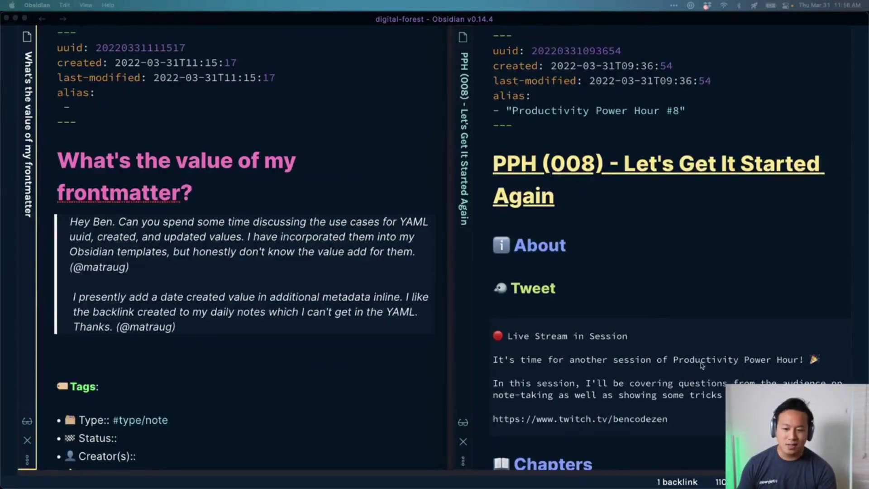
pyautogui.click(640, 352)
pyautogui.scroll(-10, 640, 353)
pyautogui.click(557, 219)
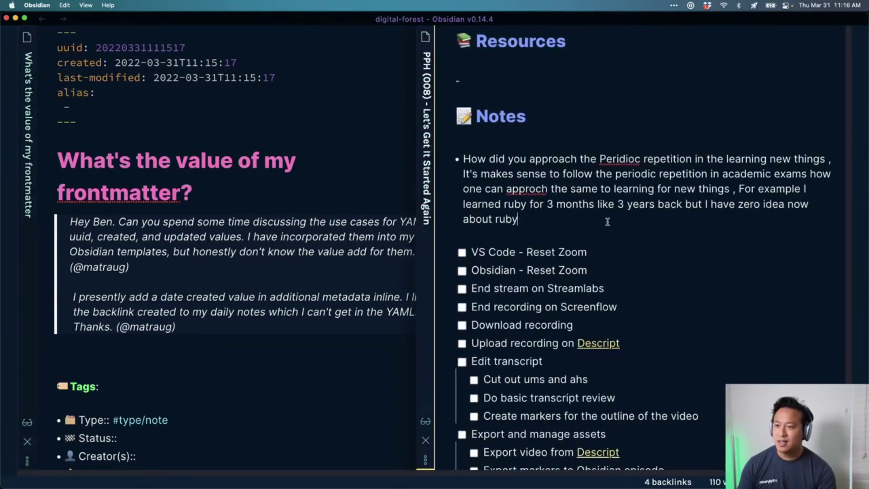
pyautogui.press('Return')
pyautogui.write("I've tried many systems for notetaking and consistently fail because I obsess with structure for my notes and become frustrated even before I hit any productivity walls - Any advice for people like me?")
pyautogui.write('(WickedFritz)')
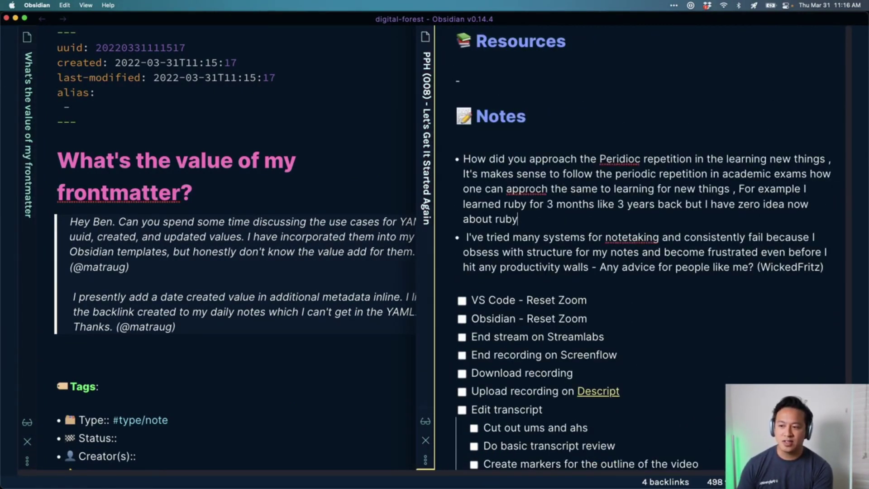
# - Append the asker's first name in parentheses to the periodic repetition question and close PPH (008)
pyautogui.click(518, 219)
pyautogui.write('()')
pyautogui.write('Josh)')
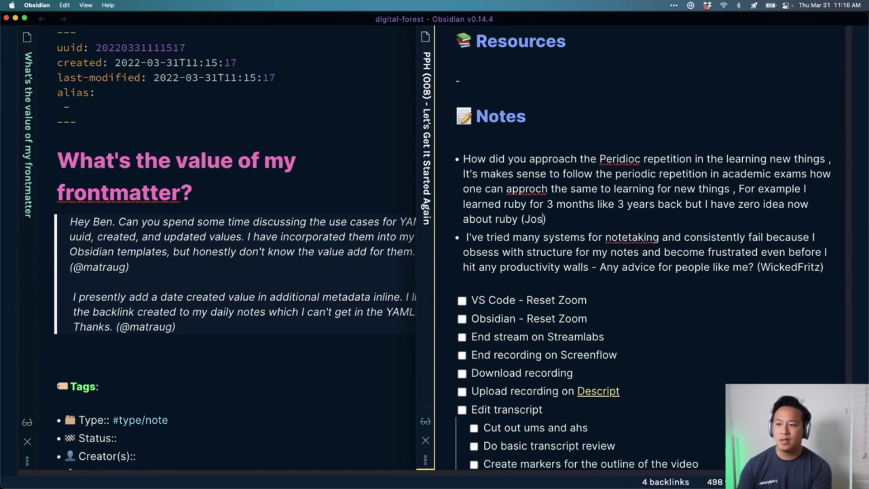
pyautogui.scroll(8, 686, 225)
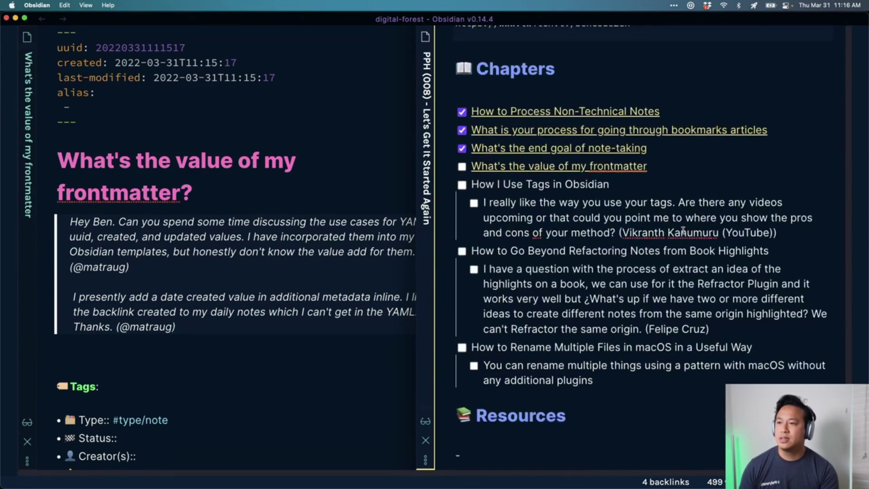
pyautogui.press('super+w')
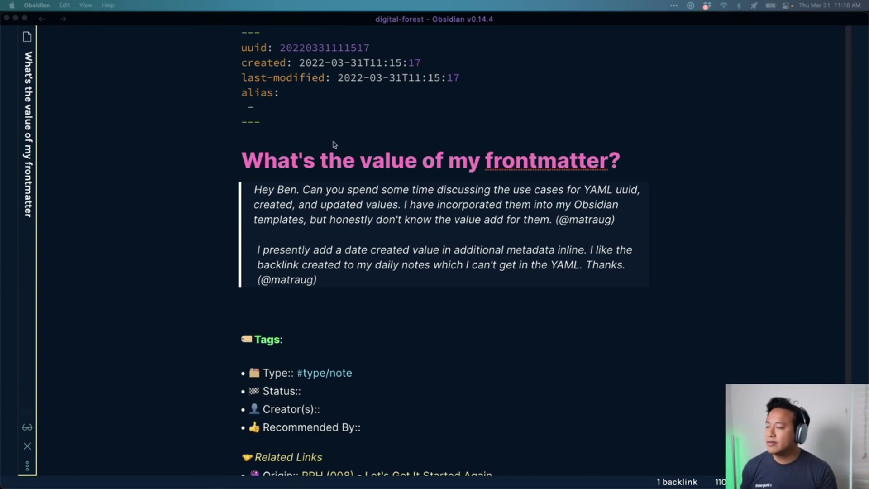
# - Highlight the whole frontmatter block of the "What's the value of my frontmatter" note, then clear the selection
pyautogui.click(274, 129)
pyautogui.moveTo(274, 118); pyautogui.dragTo(195, 10)
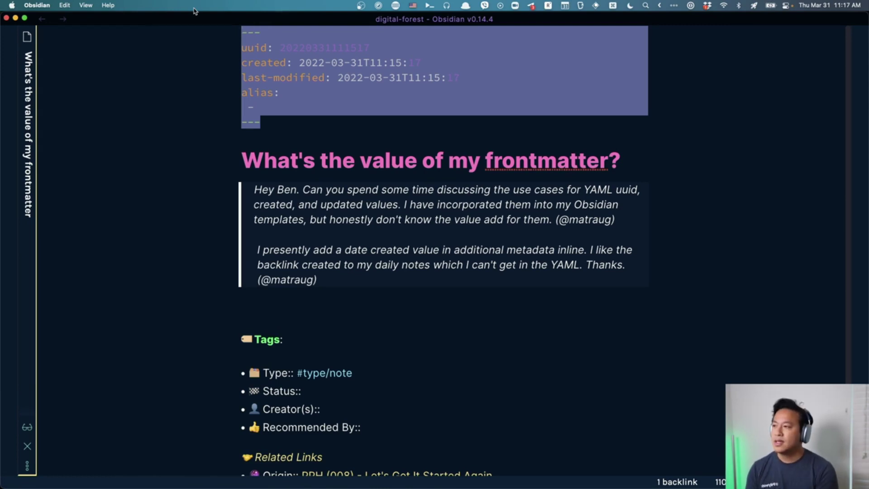
pyautogui.press('Right')
pyautogui.press('super+o')
pyautogui.write('frontm')
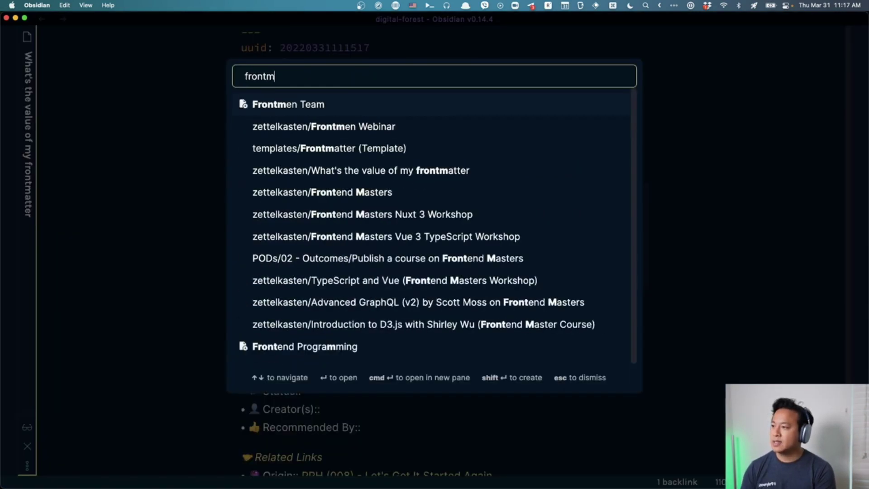
pyautogui.press('Escape')
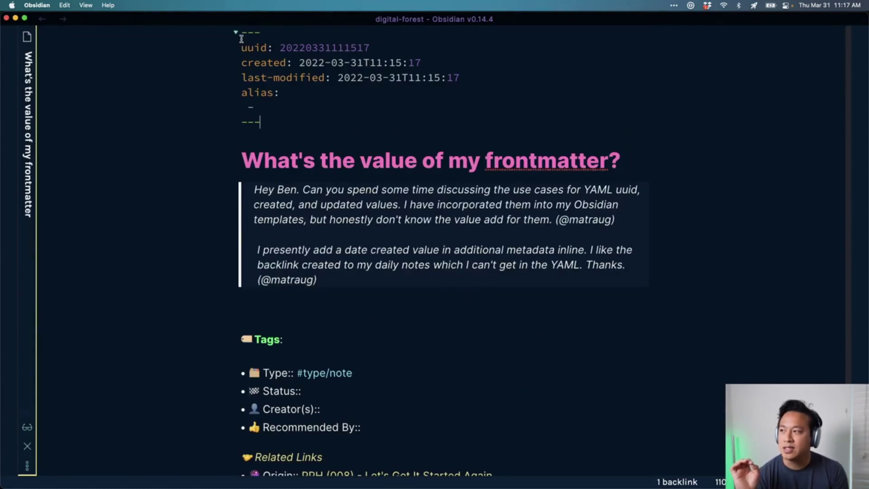
# - Examine the uuid, created, last-modified and alias fields of the note's frontmatter one by one
pyautogui.doubleClick(253, 48)
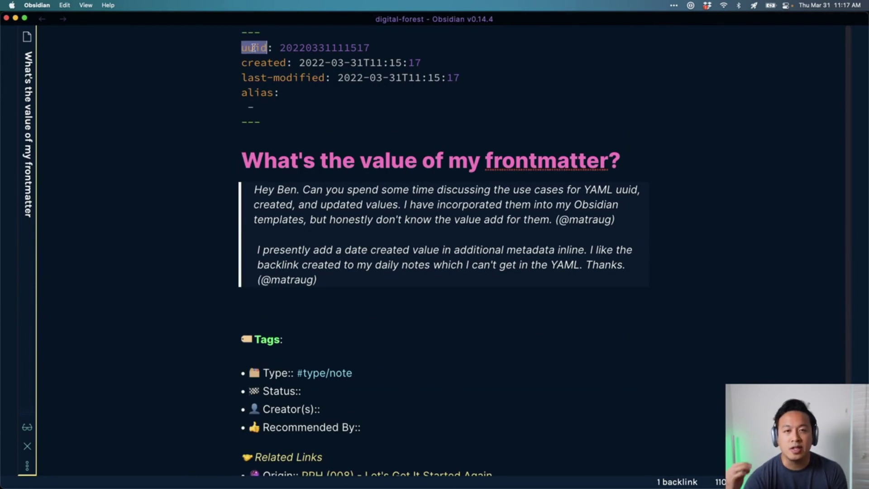
pyautogui.click(275, 62)
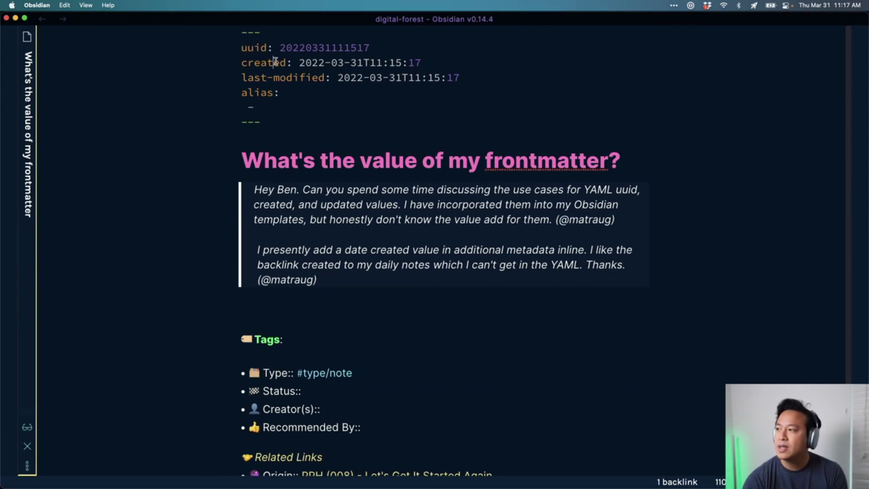
pyautogui.doubleClick(275, 62)
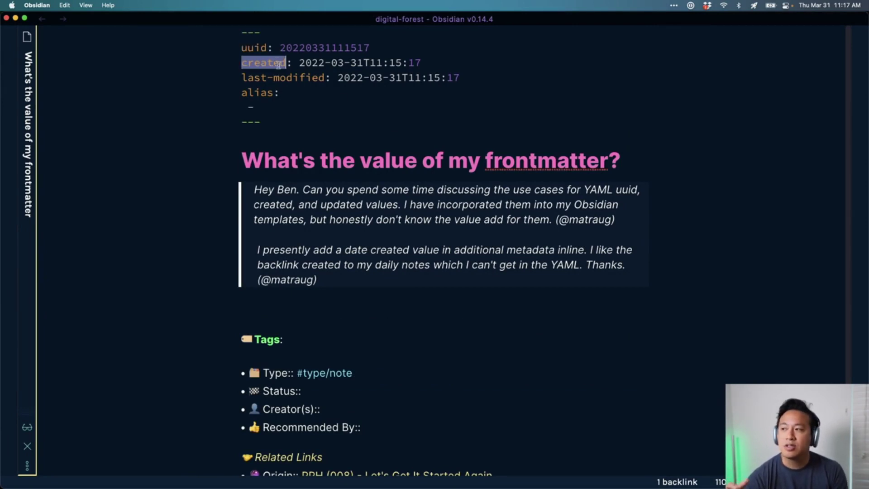
pyautogui.click(326, 91)
pyautogui.moveTo(337, 78); pyautogui.dragTo(549, 74)
pyautogui.click(548, 75)
pyautogui.click(312, 90)
pyautogui.click(311, 111)
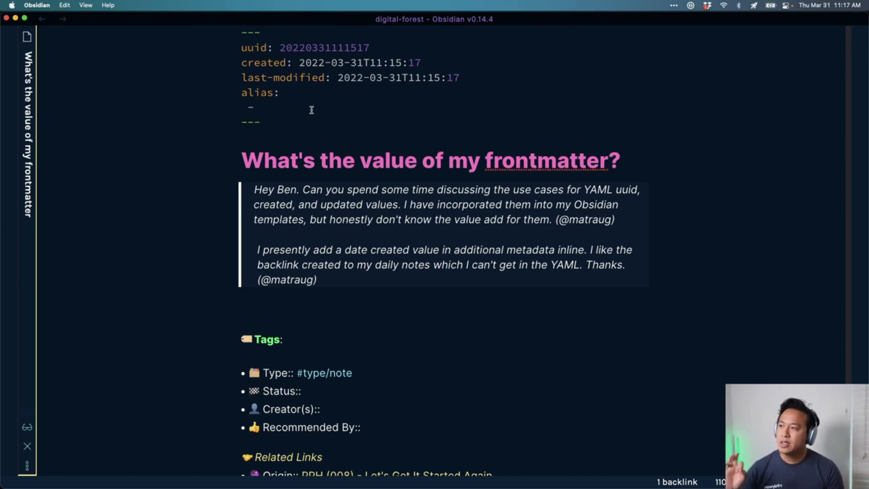
pyautogui.click(312, 110)
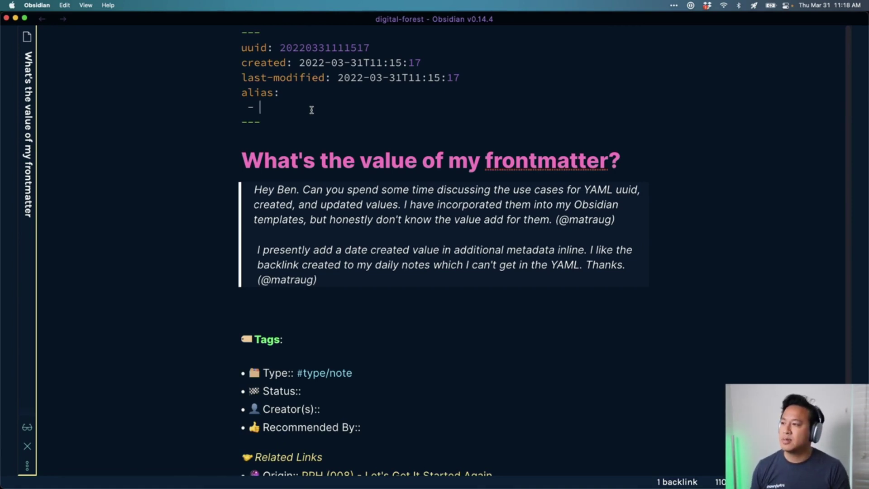
pyautogui.click(384, 43)
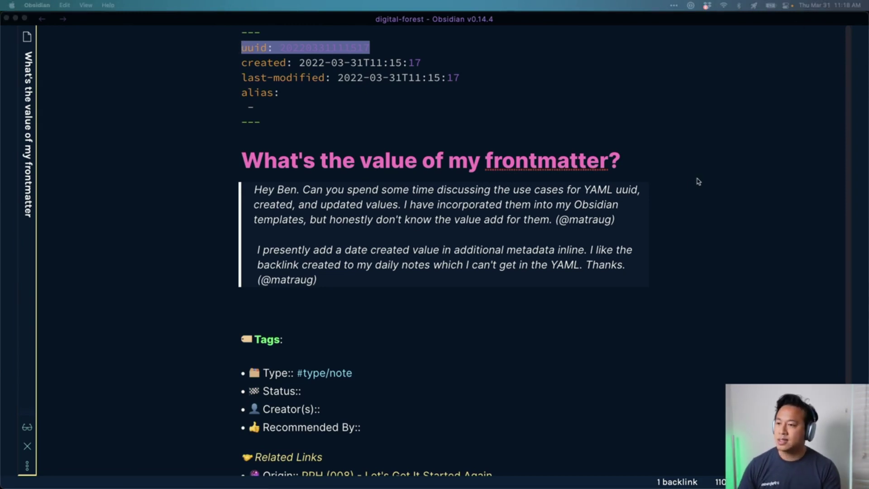
# - Find the Zettelkasten note and open it in a new pane beside the frontmatter note
pyautogui.press('super+o')
pyautogui.write('zettelc')
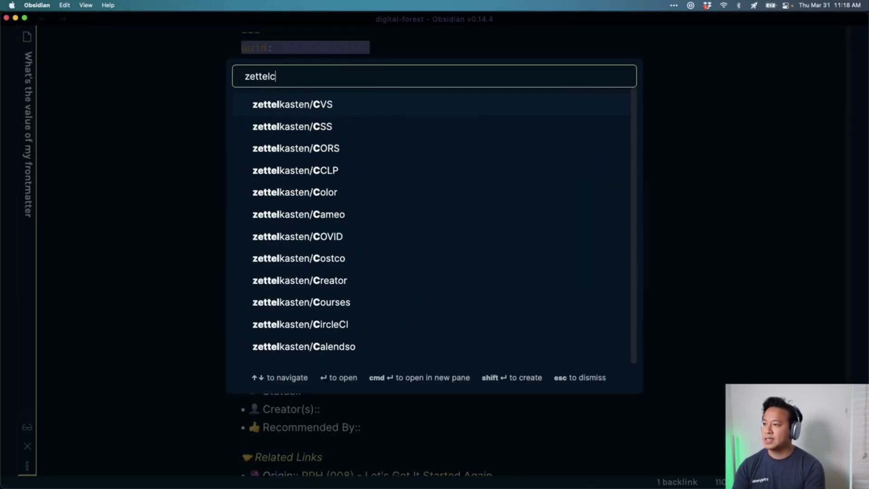
pyautogui.press('BackSpace')
pyautogui.press('super+Return')
pyautogui.scroll(-5, 607, 181)
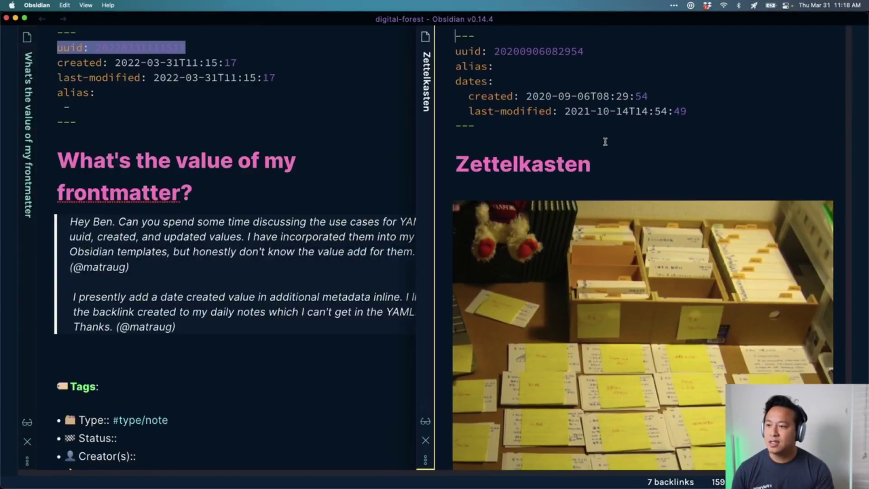
pyautogui.scroll(3, 609, 202)
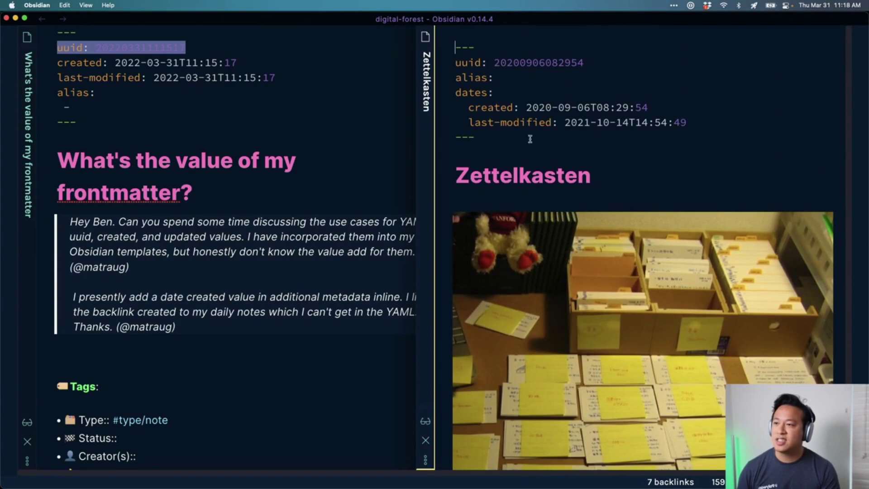
# - Flatten the Zettelkasten frontmatter: delete the dates key, move alias below last-modified, and unindent created and last-modified
pyautogui.click(515, 90)
pyautogui.press('super+BackSpace')
pyautogui.press('BackSpace')
pyautogui.hotkey('alt', 'Down')
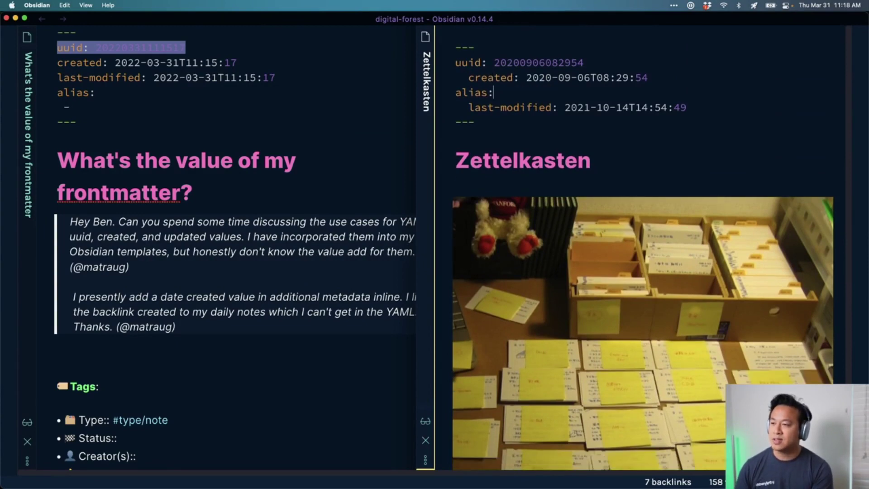
pyautogui.hotkey('alt', 'Down')
pyautogui.press('Up')
pyautogui.hotkey('shift', 'Tab')
pyautogui.press('Up')
pyautogui.hotkey('shift', 'Tab')
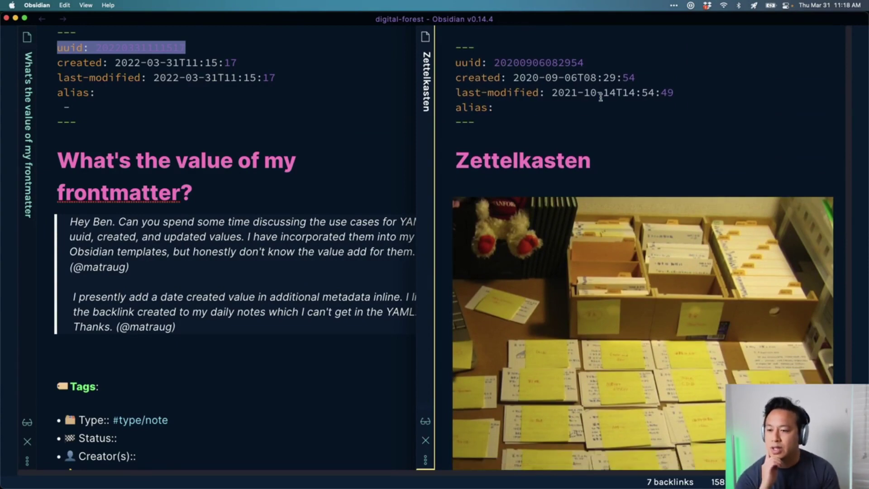
# - Look through the Zettelkasten note's body down to its closing tag and close the note
pyautogui.scroll(-5, 643, 217)
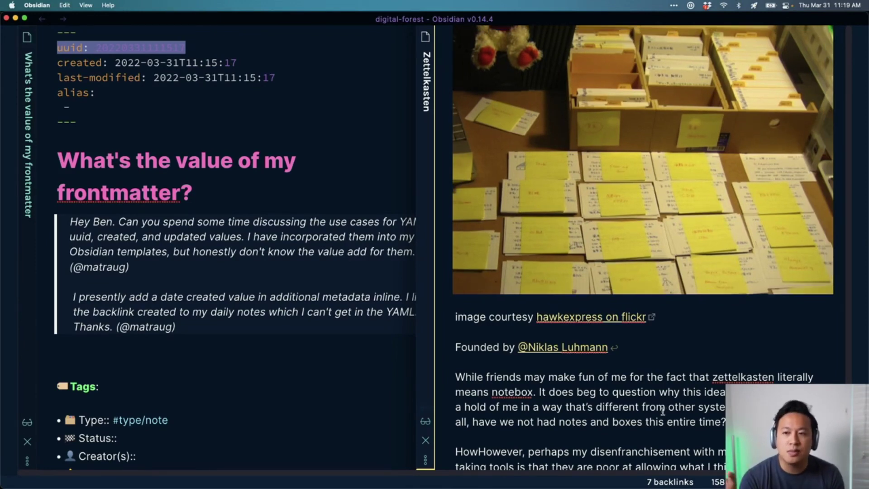
pyautogui.scroll(-4, 683, 362)
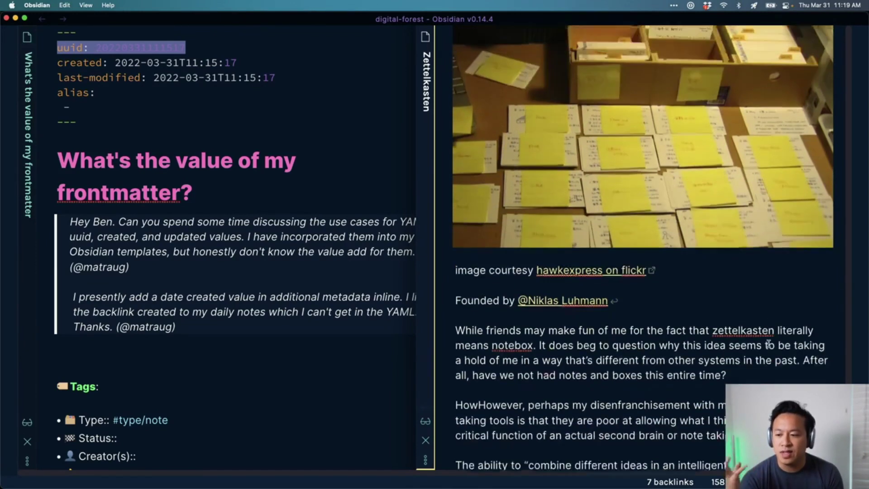
pyautogui.scroll(-2, 724, 349)
pyautogui.click(713, 352)
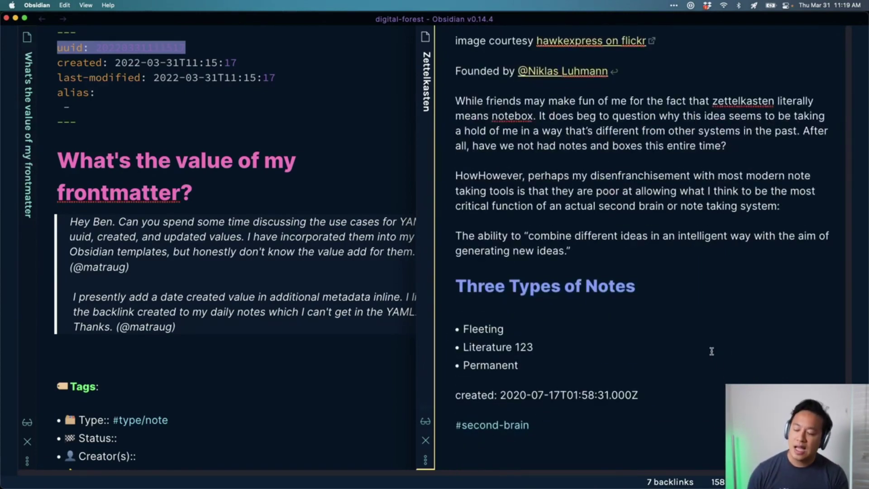
pyautogui.press('super+w')
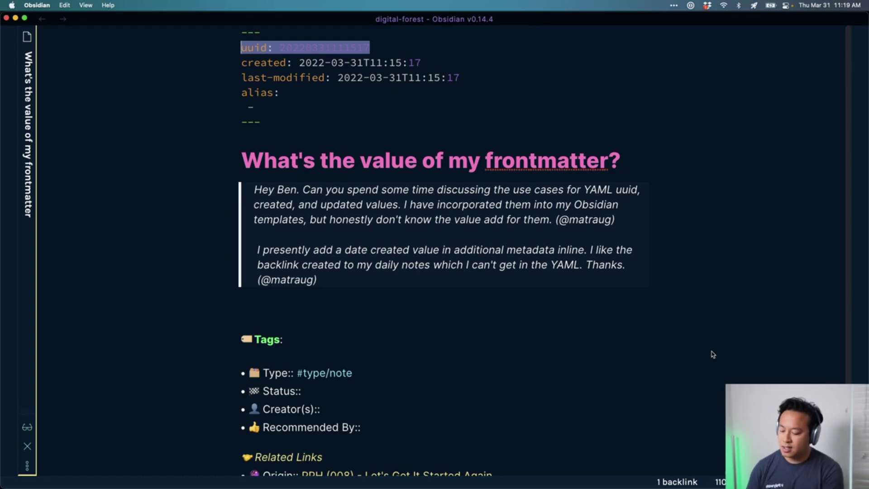
# - Open Frontmatter (Template) in a new pane and examine its creation-date and last-modified expressions against the note's last-modified value
pyautogui.press('super+o')
pyautogui.write('frontmatter')
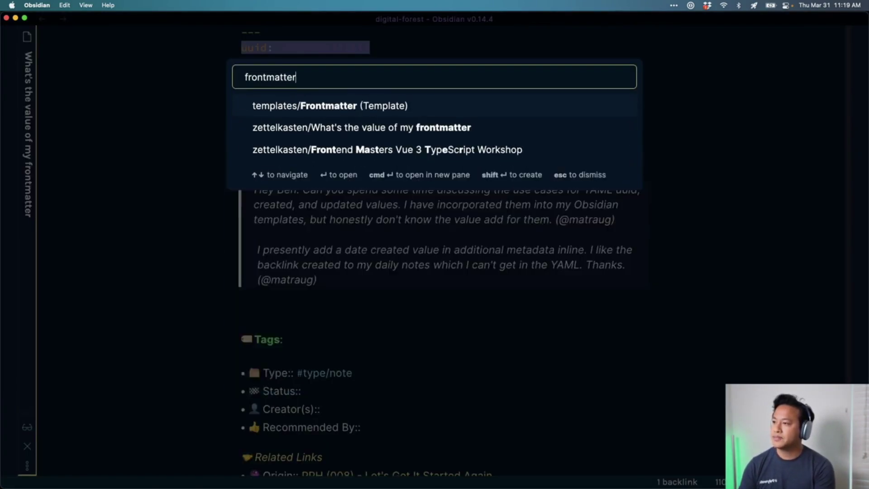
pyautogui.press('super+Return')
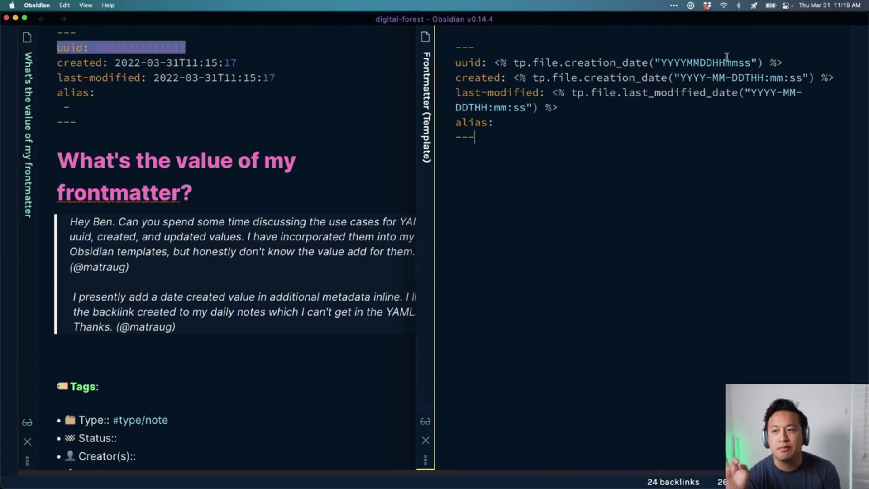
pyautogui.doubleClick(620, 63)
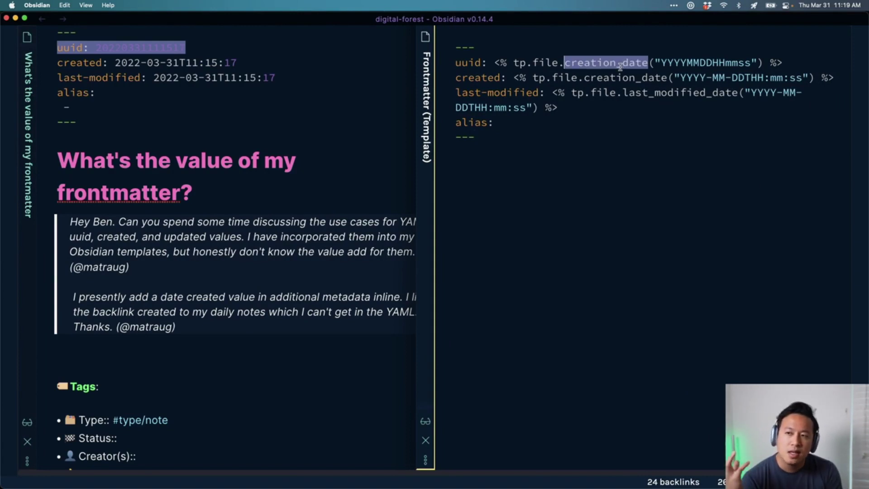
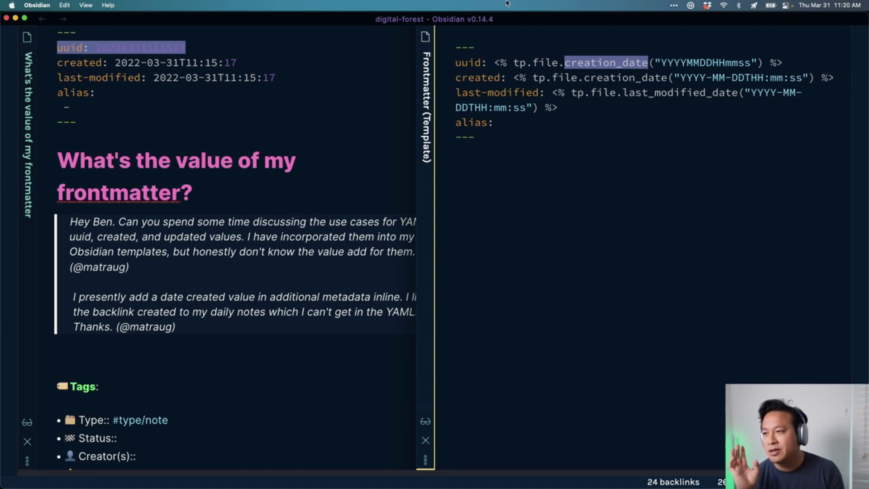
pyautogui.moveTo(292, 80); pyautogui.dragTo(153, 77)
pyautogui.click(678, 107)
pyautogui.moveTo(589, 108); pyautogui.dragTo(548, 93)
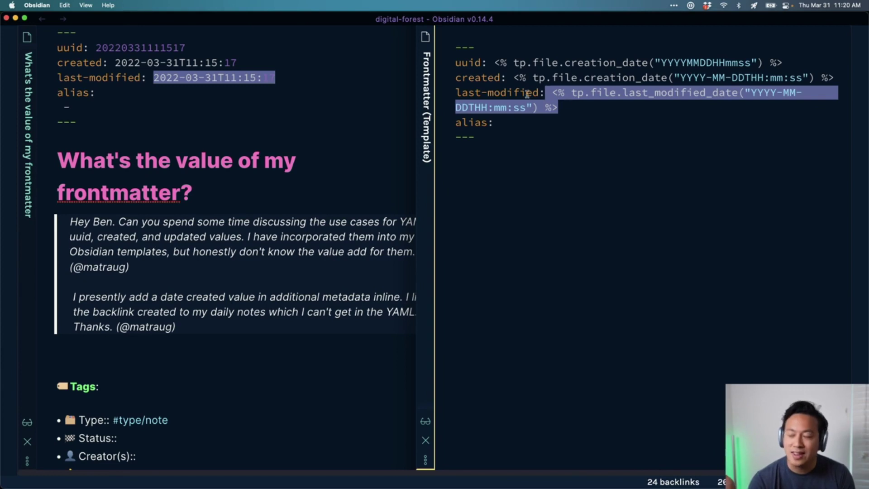
# - Replace the frontmatter note's last-modified value by inserting the Last Modified Timestamp (Block Template), and inspect its seconds
pyautogui.moveTo(334, 77); pyautogui.dragTo(153, 77)
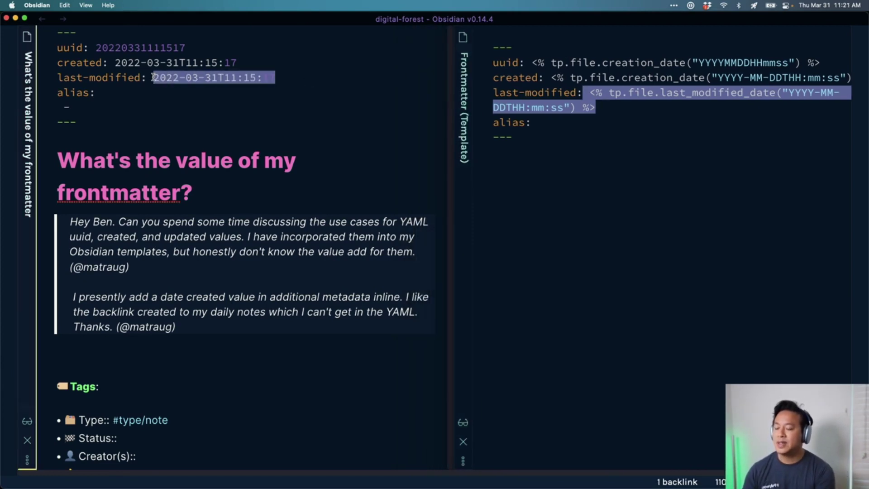
pyautogui.hotkey('alt', 'e')
pyautogui.write('last modi')
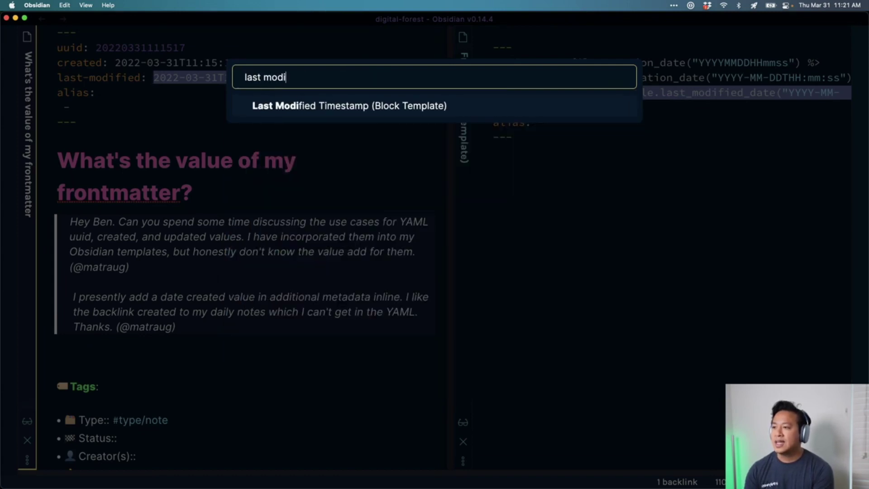
pyautogui.press('Return')
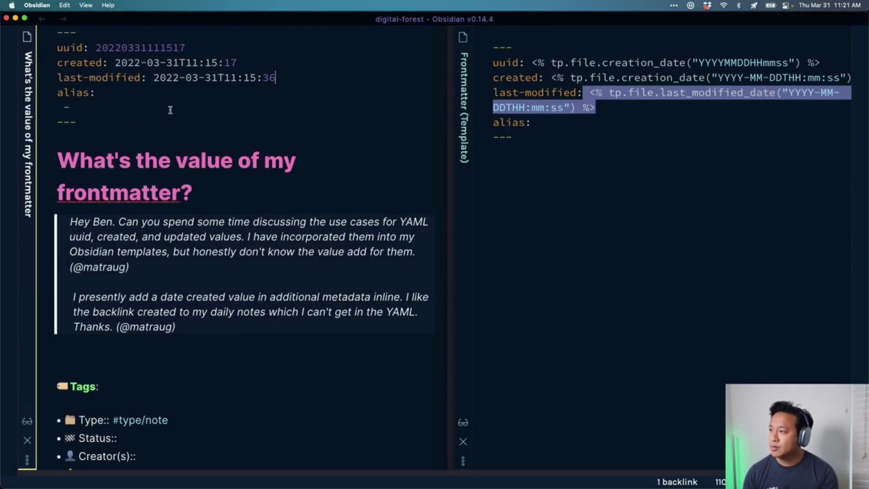
pyautogui.doubleClick(302, 81)
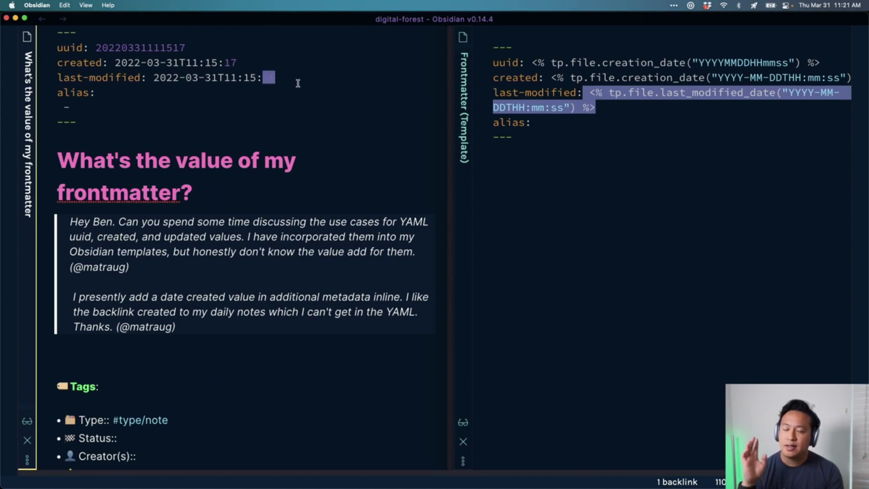
pyautogui.click(345, 90)
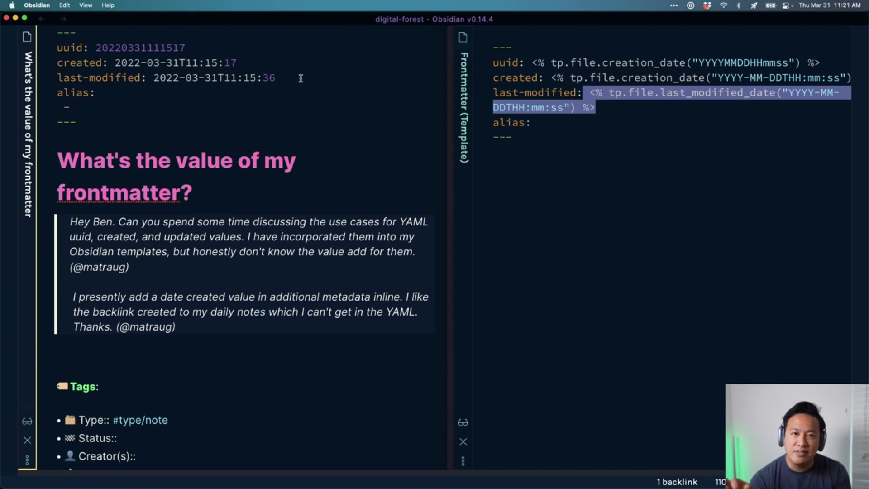
# - Reveal the What's the value of my frontmatter note in the navigation and show its file in Finder
pyautogui.click(374, 190)
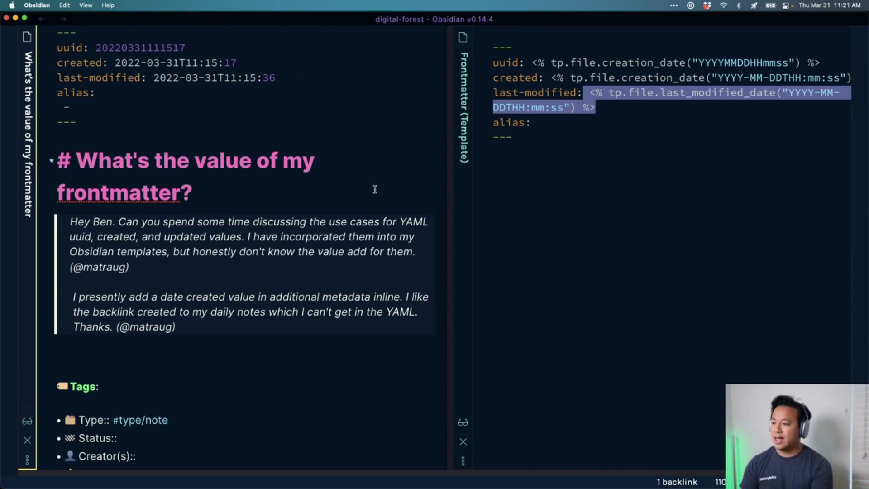
pyautogui.press('super+p')
pyautogui.write('open file')
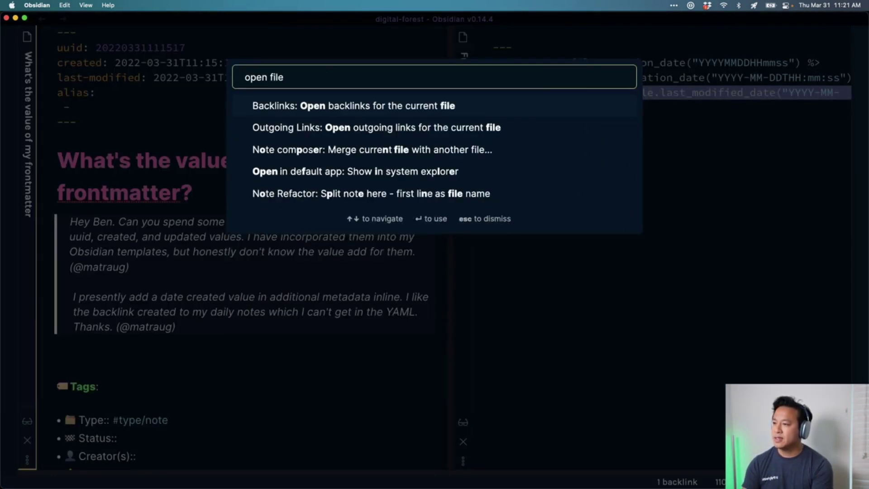
pyautogui.press('Escape')
pyautogui.click(27, 460)
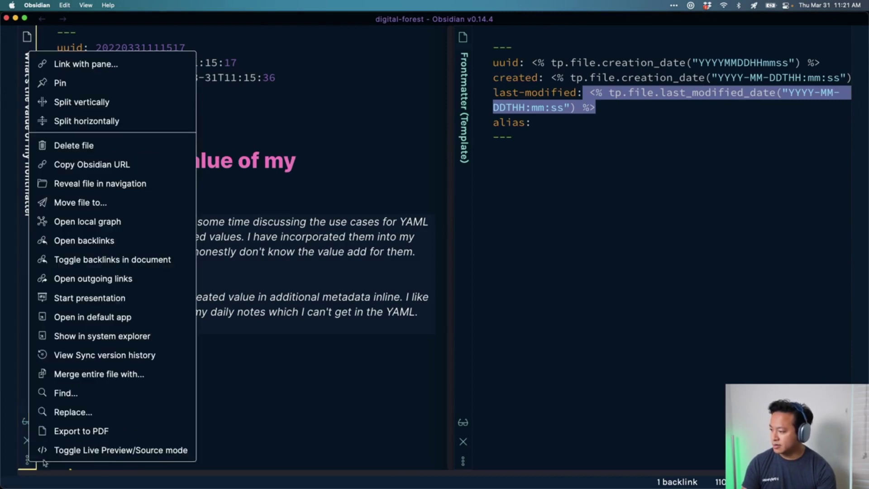
pyautogui.click(136, 183)
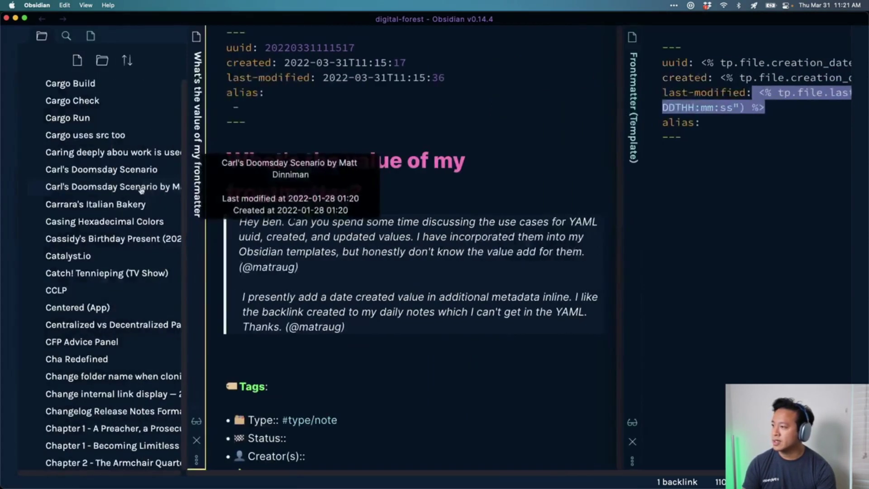
pyautogui.press('super+p')
pyautogui.press('Escape')
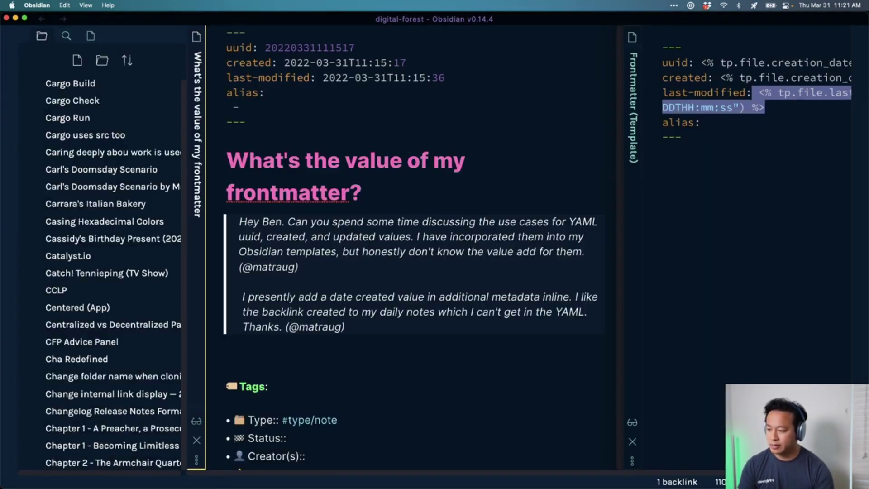
pyautogui.click(196, 460)
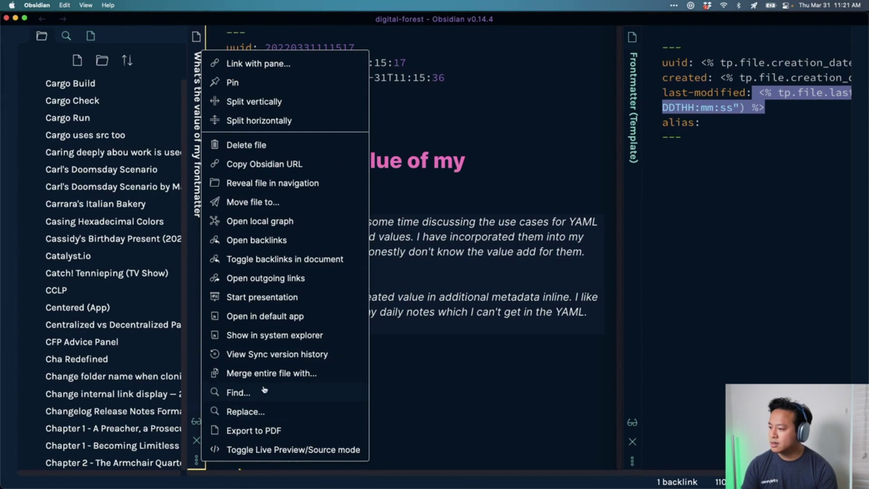
pyautogui.click(292, 336)
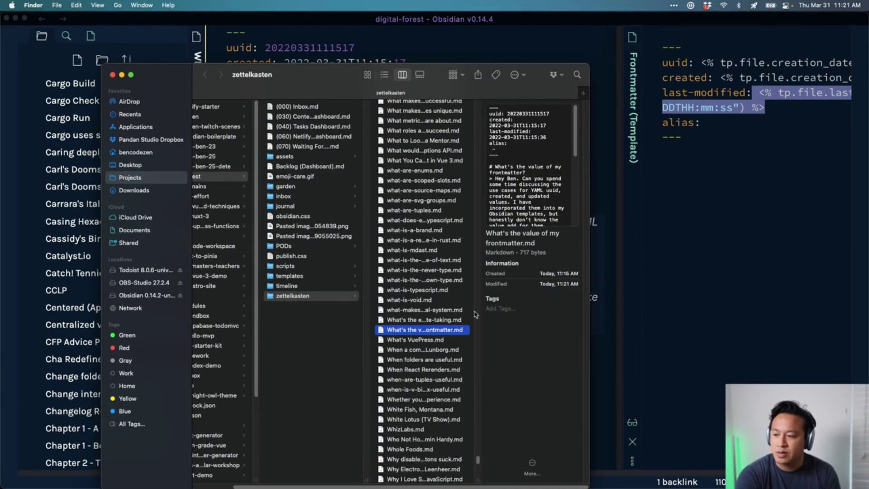
# - Duplicate What's the value of my frontmatter.md in the zettelkasten folder and delete the original file
pyautogui.click(440, 341)
pyautogui.click(441, 335)
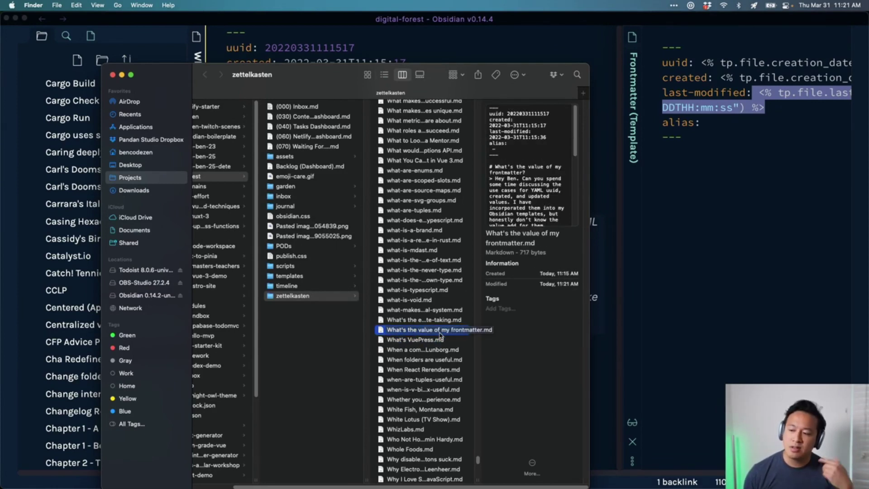
pyautogui.press('super+d')
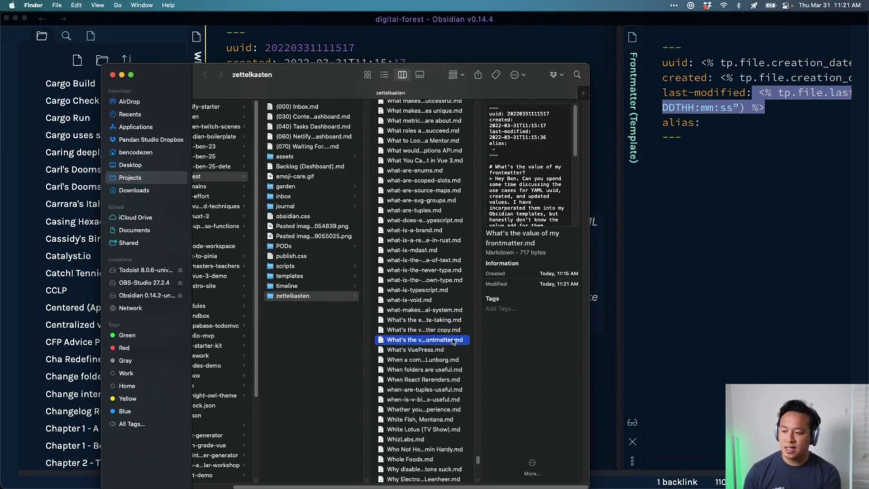
pyautogui.press('super+BackSpace')
# - Rename the duplicated file as What's the value of my frontmatter.md by removing the copy suffix
pyautogui.click(446, 330)
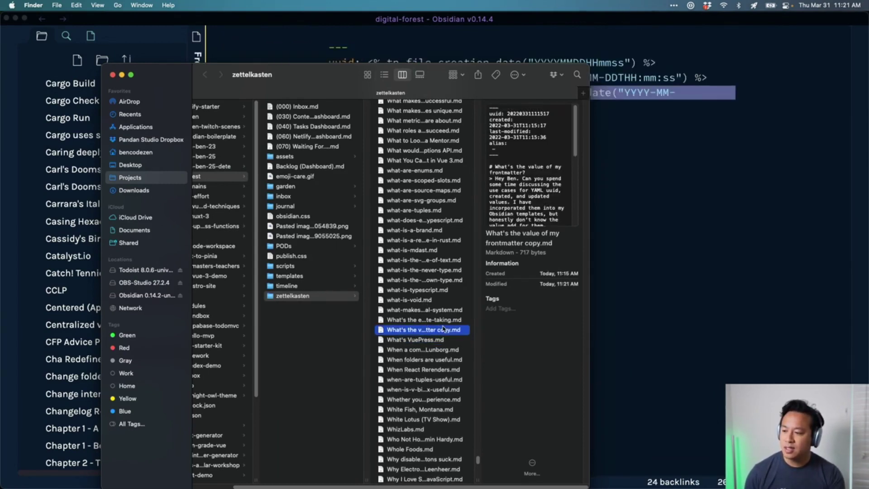
pyautogui.click(446, 330)
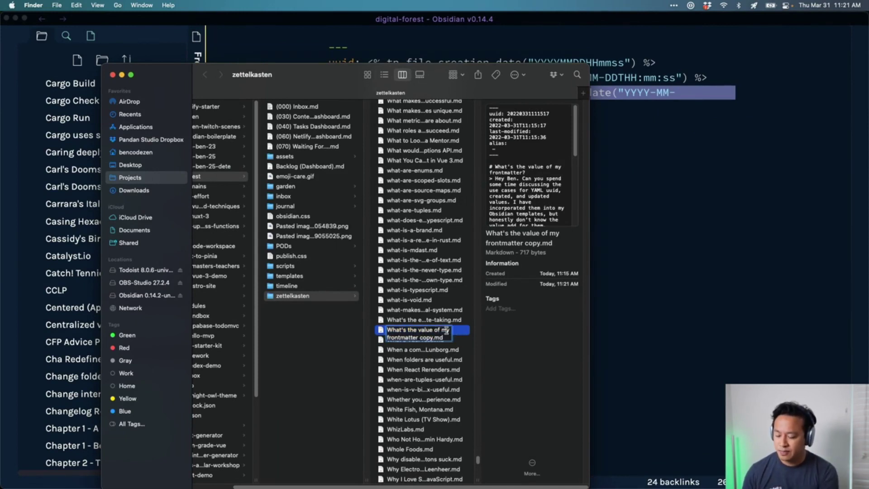
pyautogui.press('BackSpace')
pyautogui.press('BackSpace')
pyautogui.press('BackSpace')
pyautogui.press('BackSpace')
pyautogui.press('BackSpace')
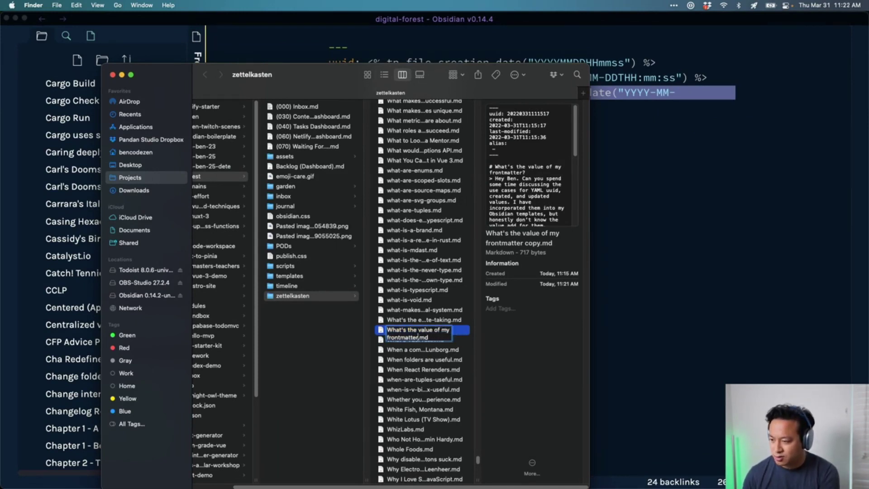
pyautogui.press('Return')
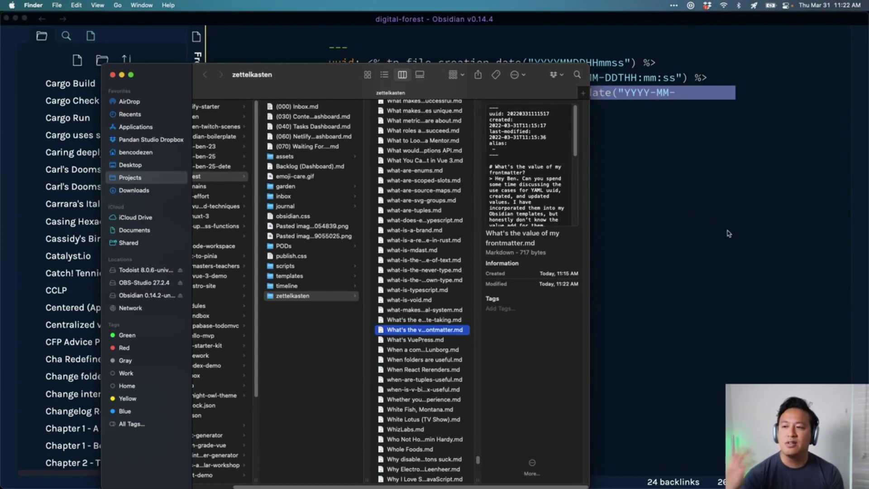
# - Switch back to Obsidian and open the note What's the value of my frontmatter
pyautogui.click(727, 231)
pyautogui.click(637, 227)
pyautogui.press('super+o')
pyautogui.write('what is')
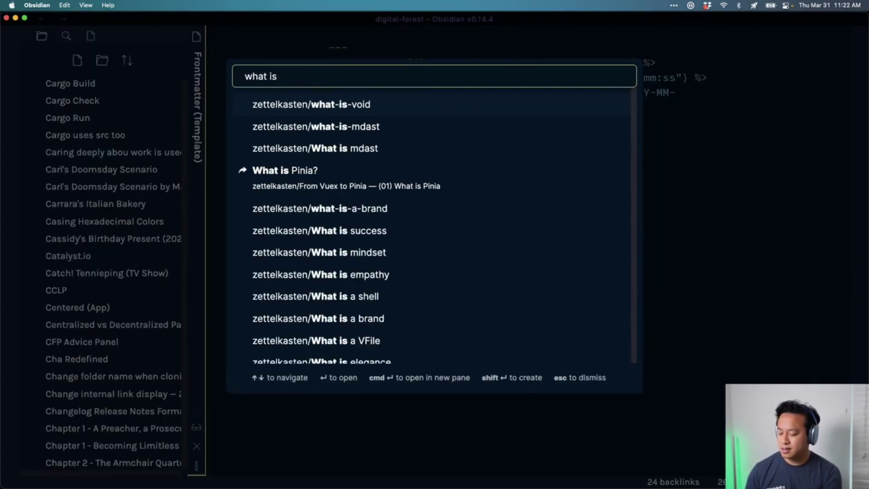
pyautogui.press('super+a')
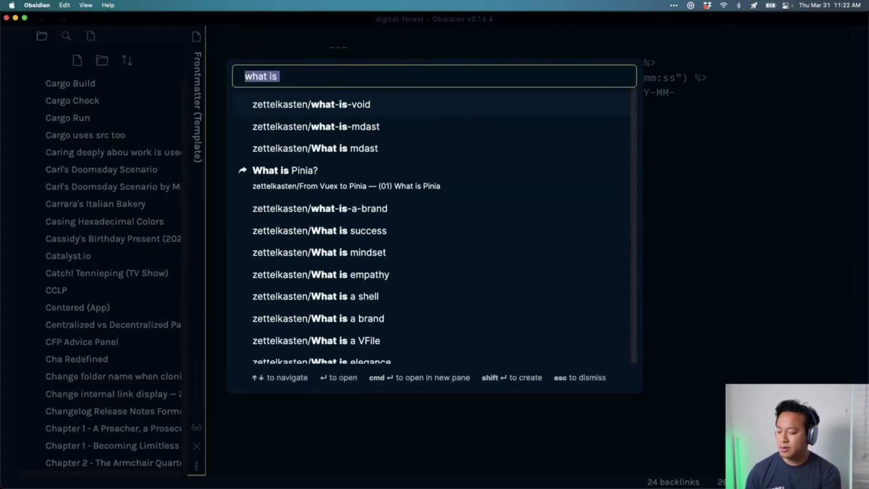
pyautogui.press('super+Tab')
pyautogui.press('super+Tab')
pyautogui.write("what's the")
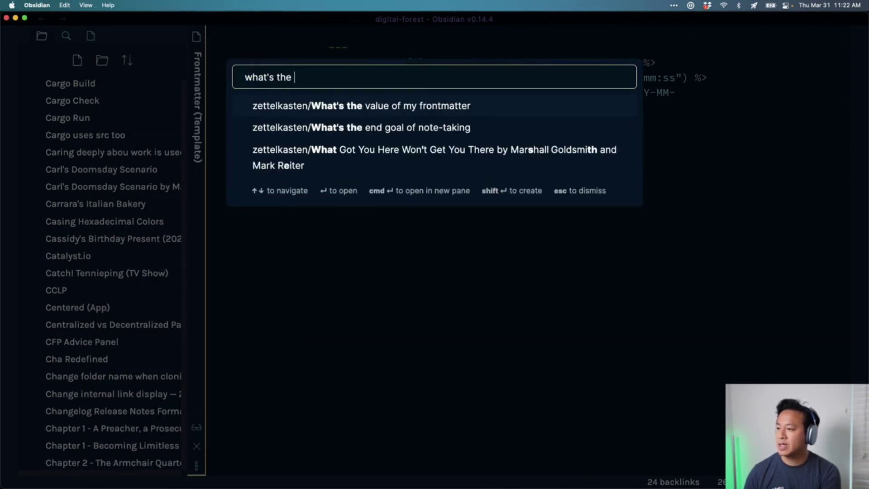
pyautogui.press('Return')
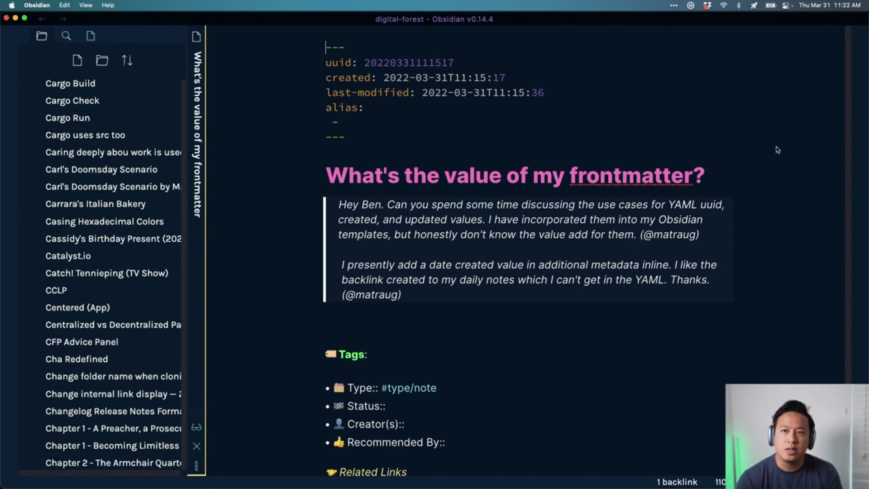
# - Examine the note's uuid, created and last-modified values alongside the quoted question about frontmatter use cases
pyautogui.moveTo(557, 102); pyautogui.dragTo(300, 61)
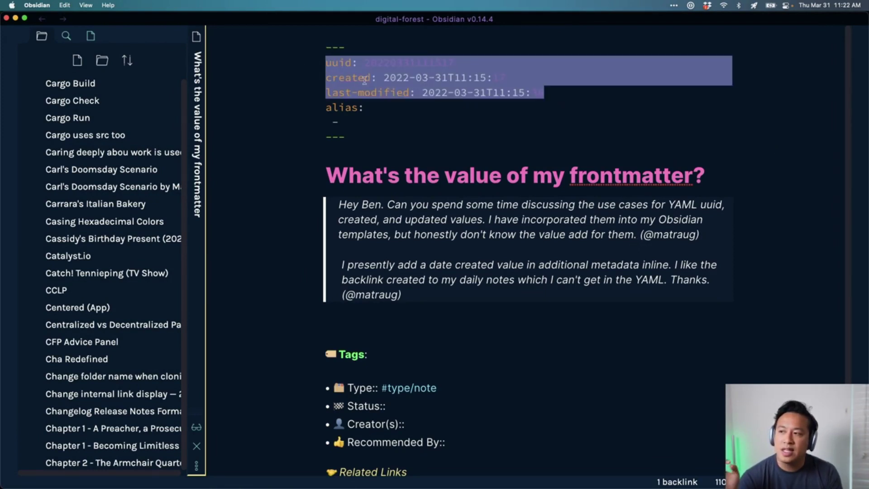
pyautogui.click(442, 111)
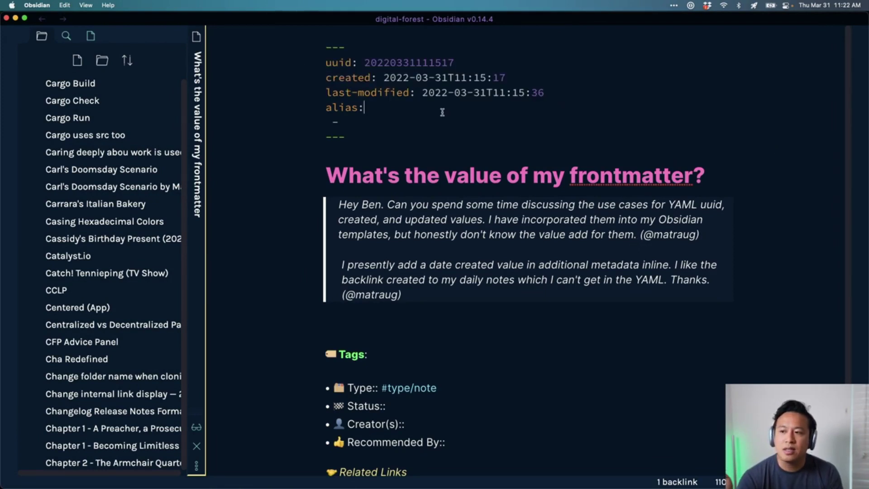
pyautogui.moveTo(446, 78); pyautogui.dragTo(427, 78)
pyautogui.click(469, 92)
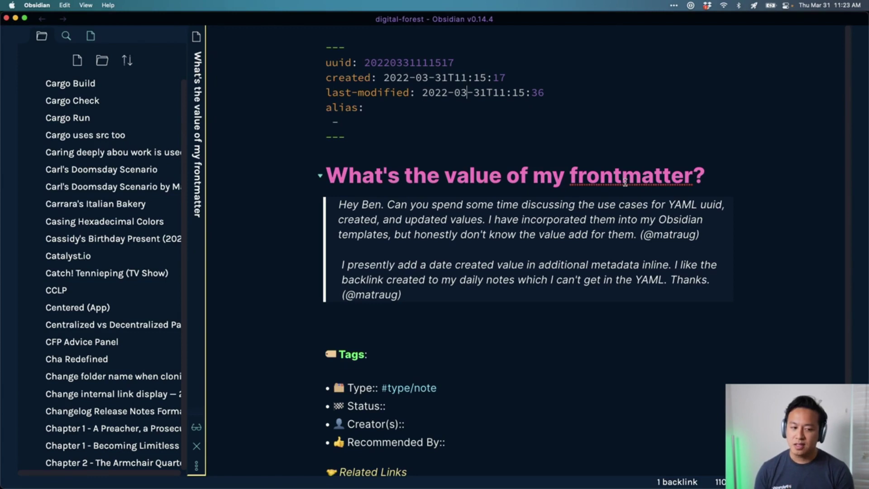
pyautogui.click(487, 264)
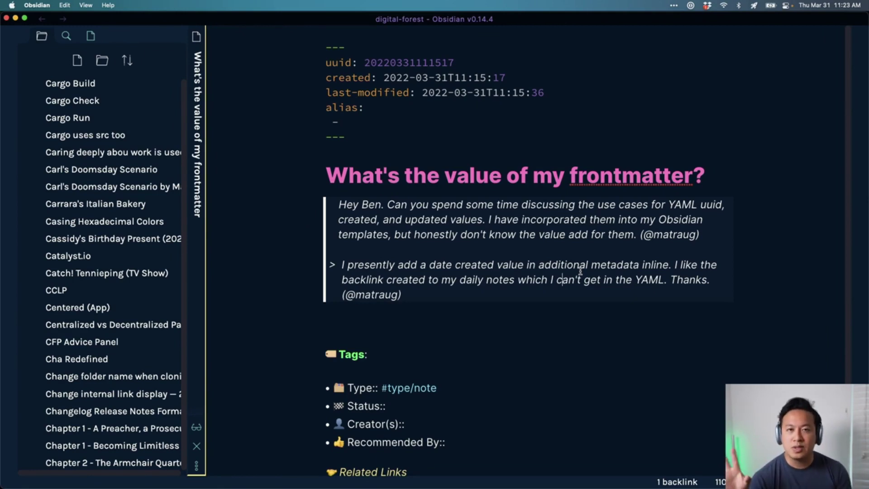
pyautogui.click(442, 120)
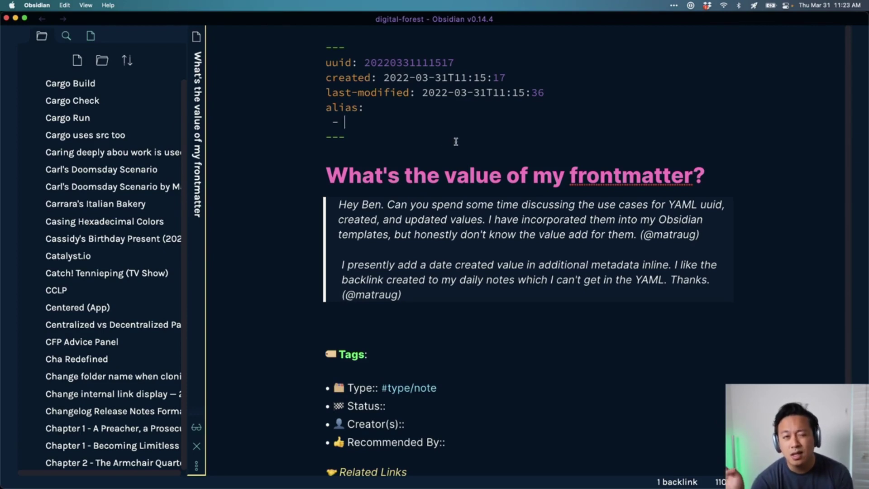
pyautogui.moveTo(421, 133); pyautogui.dragTo(291, 26)
pyautogui.click(478, 154)
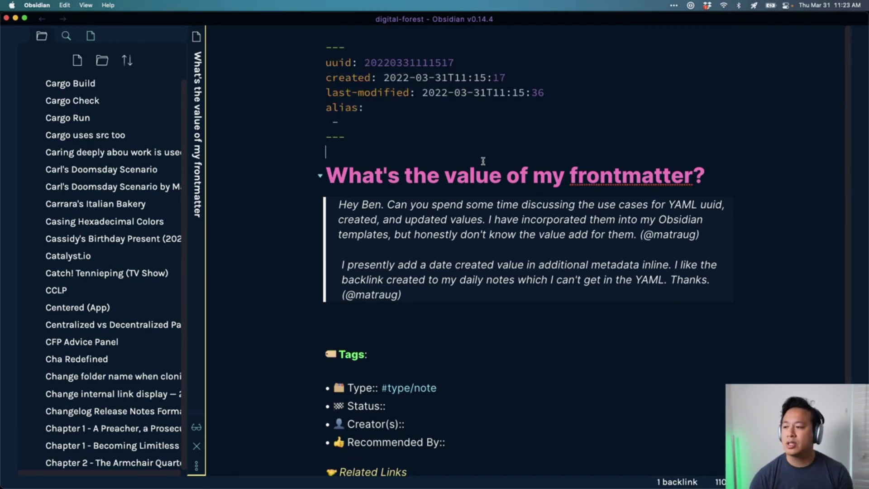
# - Compare the date part of the created value with the question's paragraph on inline dates and daily-note backlinks
pyautogui.moveTo(503, 281); pyautogui.dragTo(312, 249)
pyautogui.press('Right')
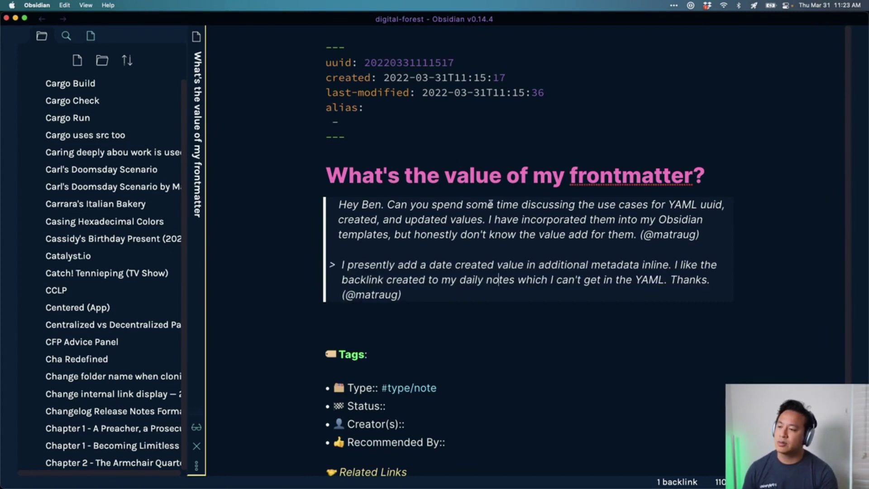
pyautogui.click(384, 78)
pyautogui.moveTo(383, 78); pyautogui.dragTo(448, 78)
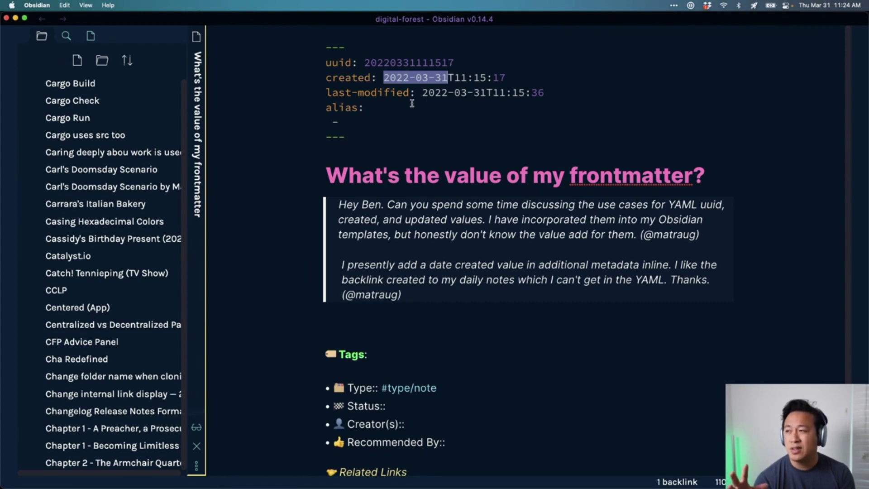
pyautogui.moveTo(563, 90); pyautogui.dragTo(344, 50)
pyautogui.click(454, 169)
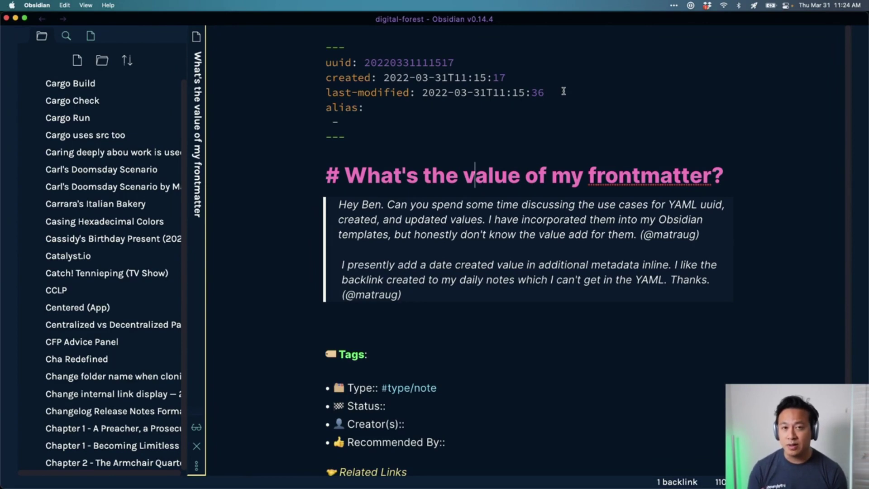
# - Open Frontmatter (Template), cut its uuid, created and last-modified lines, and restore them above alias
pyautogui.press('super+o')
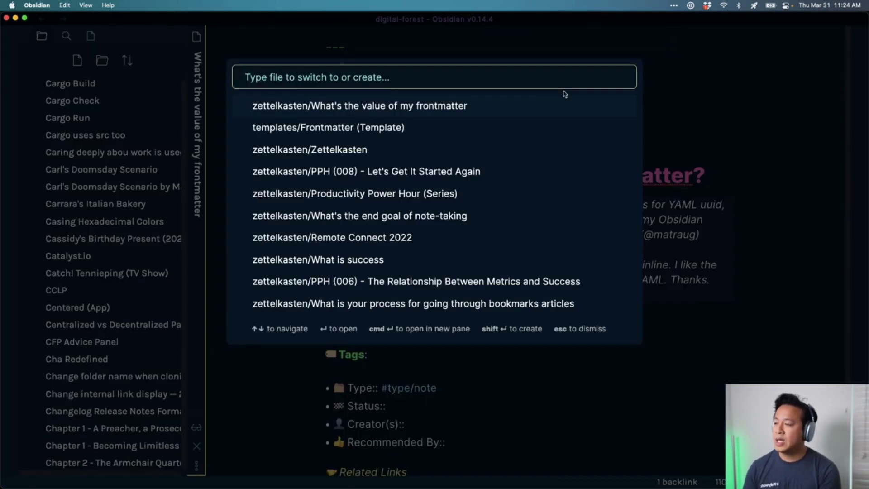
pyautogui.write('frontmatt')
pyautogui.press('Return')
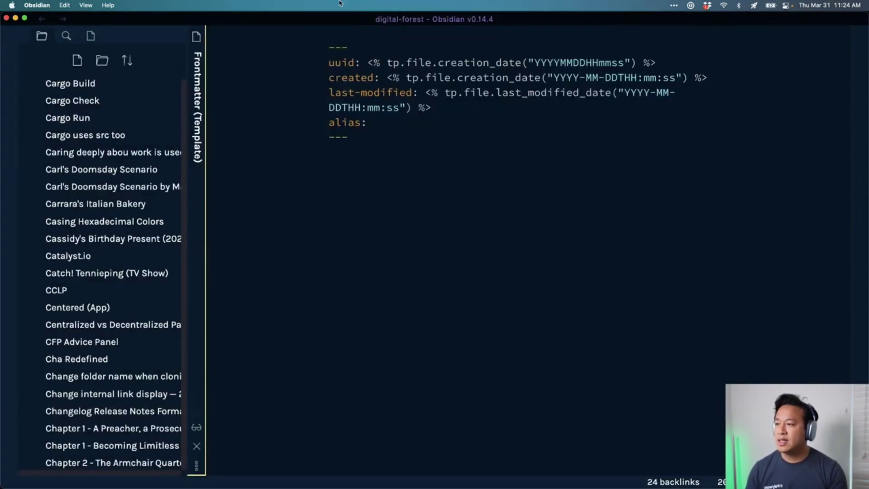
pyautogui.moveTo(432, 108); pyautogui.dragTo(324, 63)
pyautogui.press('super+x')
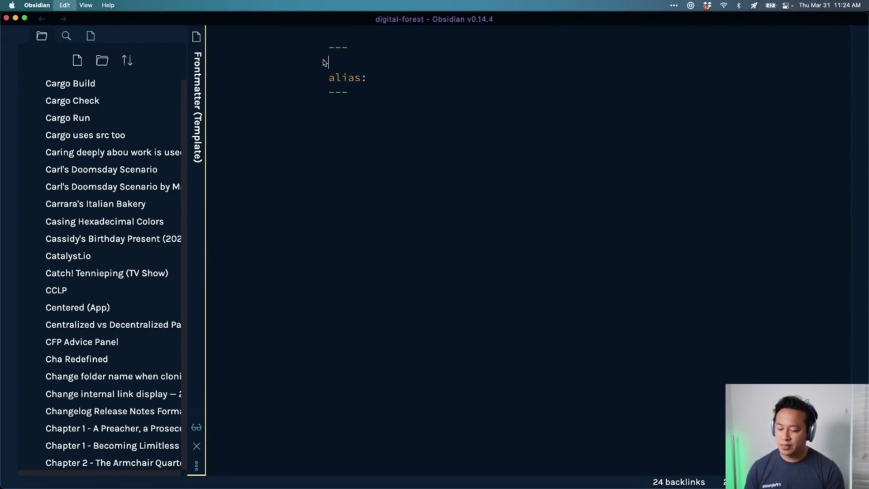
pyautogui.press('BackSpace')
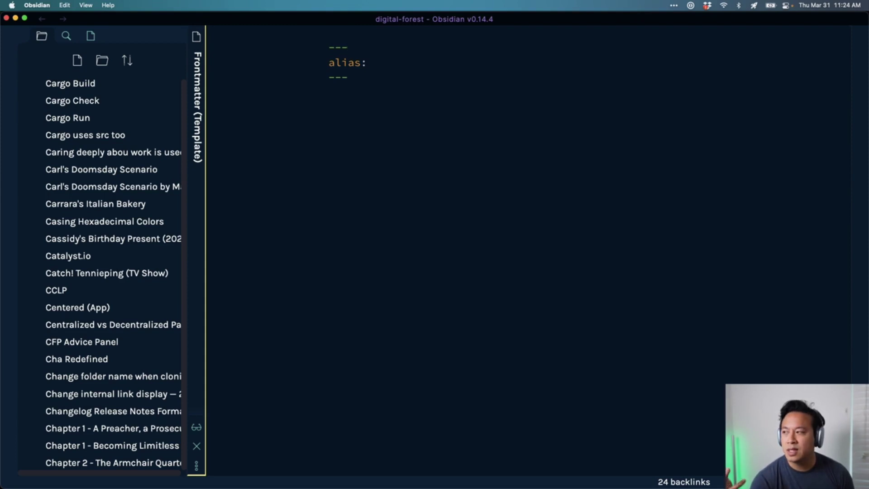
pyautogui.press('super+v')
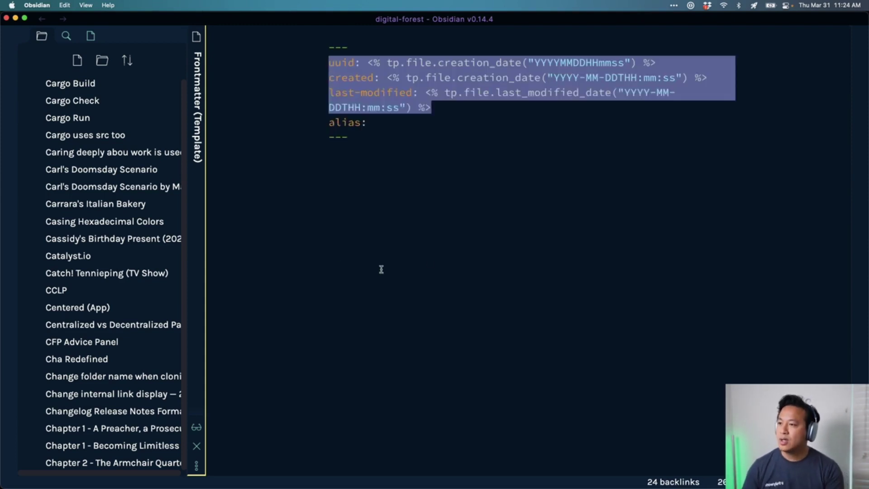
# - Create a new note titled What is the question
pyautogui.press('super+o')
pyautogui.write('What is the ')
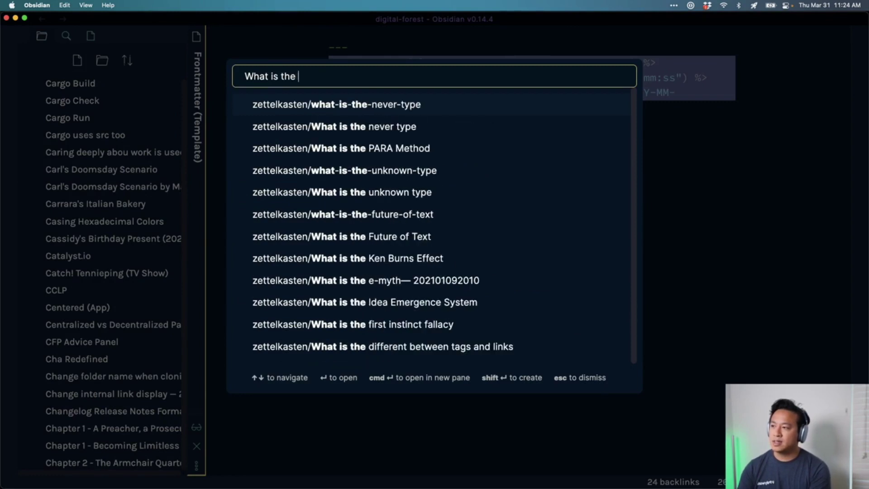
pyautogui.write('question?')
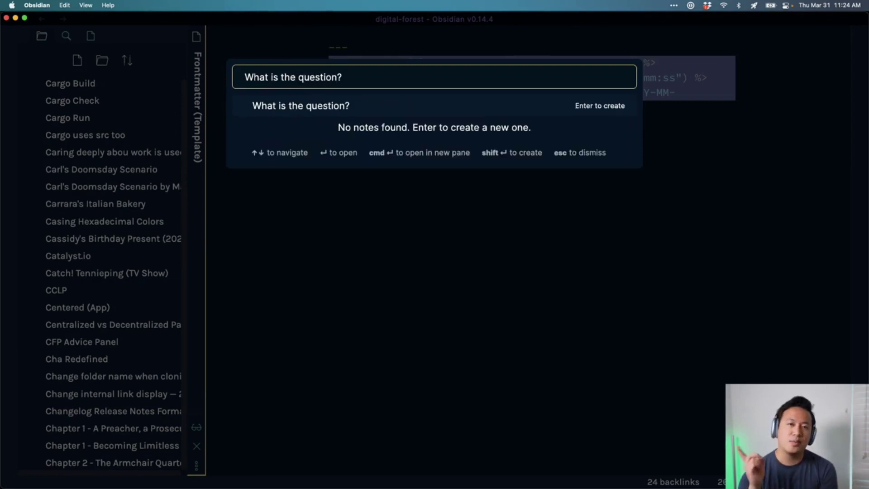
pyautogui.press('BackSpace')
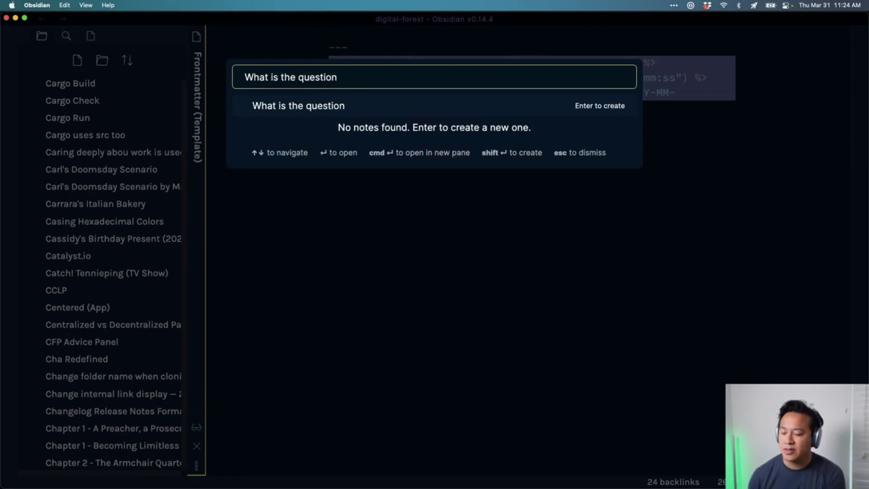
pyautogui.press('Return')
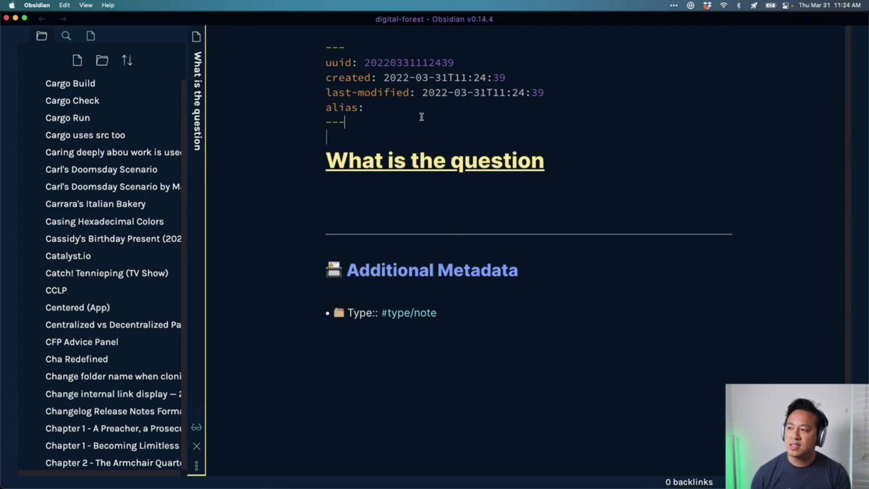
# - Add the alias "What is the question?" as a list item in the new note's frontmatter
pyautogui.click(422, 107)
pyautogui.press('Return')
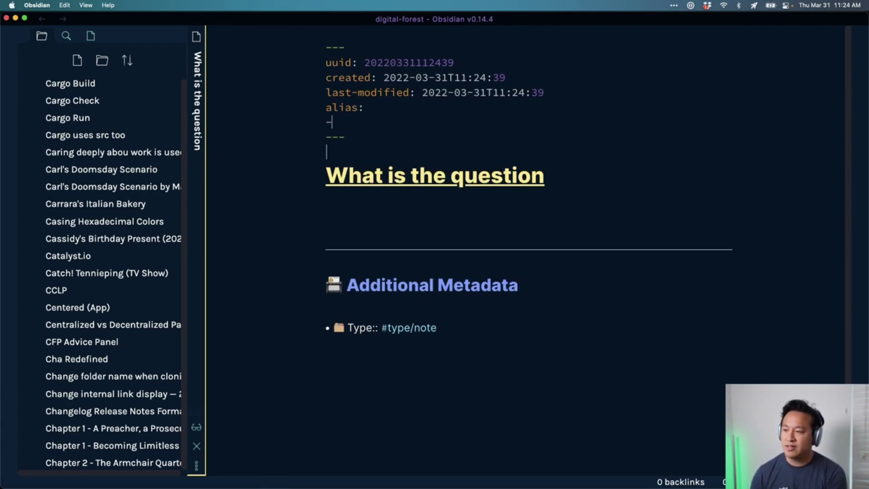
pyautogui.write('- "What is')
pyautogui.write(' the question?')
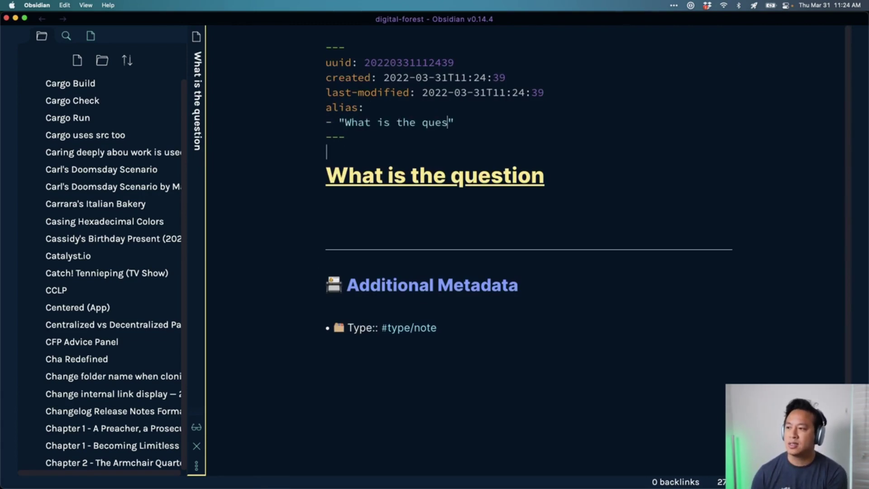
# - Search the quick switcher for "what is the question" and open the note through its alias
pyautogui.press('super+o')
pyautogui.write('what is the question')
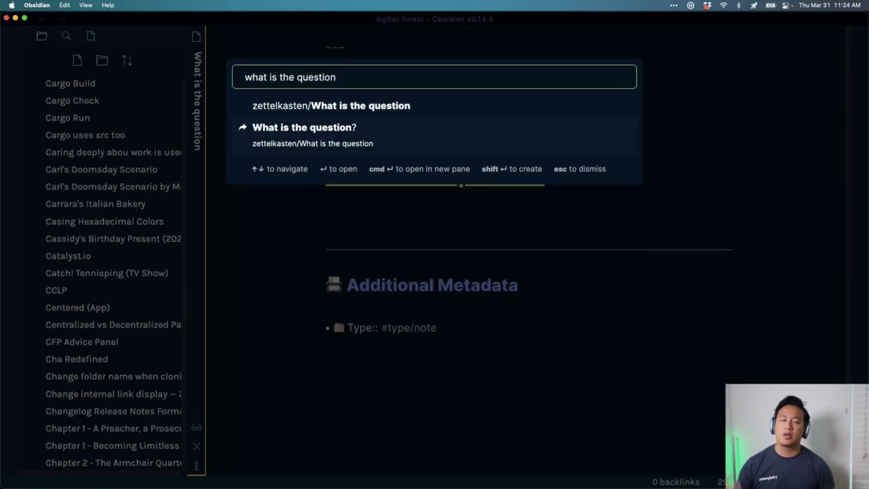
pyautogui.press('Return')
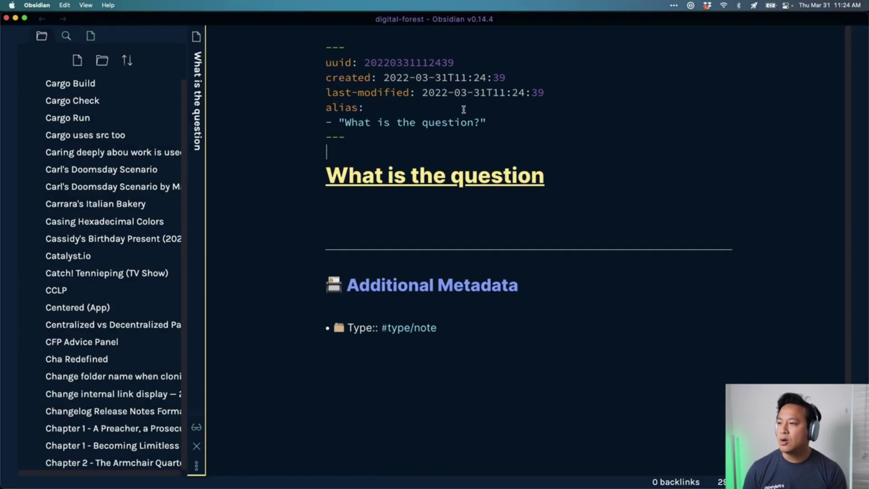
# - Add "Cool Question" as a second alias in the note's frontmatter
pyautogui.click(487, 122)
pyautogui.press('Return')
pyautogui.write('- "')
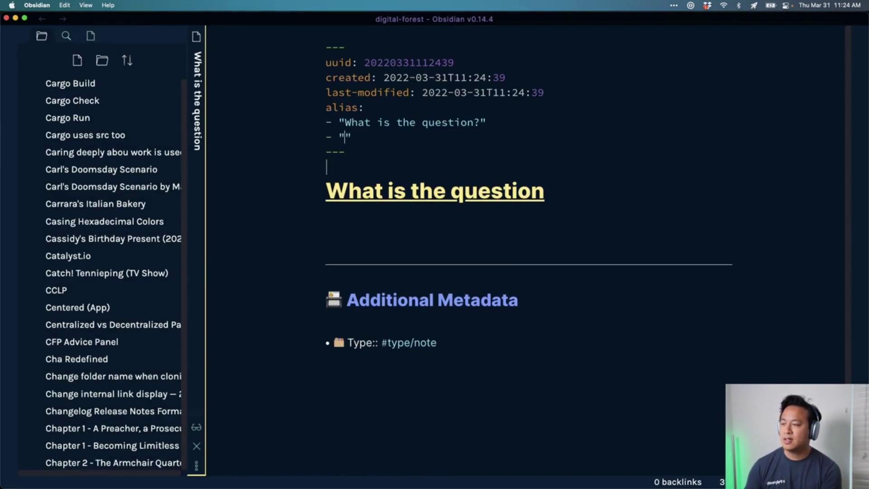
pyautogui.write('Cool Questio')
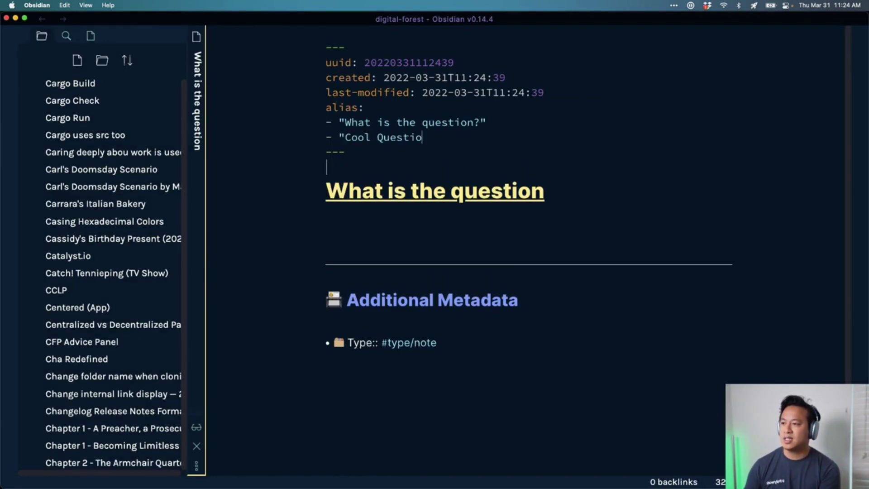
pyautogui.write('n')
pyautogui.hotkey('alt', 'space')
pyautogui.write('cool')
pyautogui.press('BackSpace')
pyautogui.press('BackSpace')
pyautogui.press('BackSpace')
pyautogui.press('BackSpace')
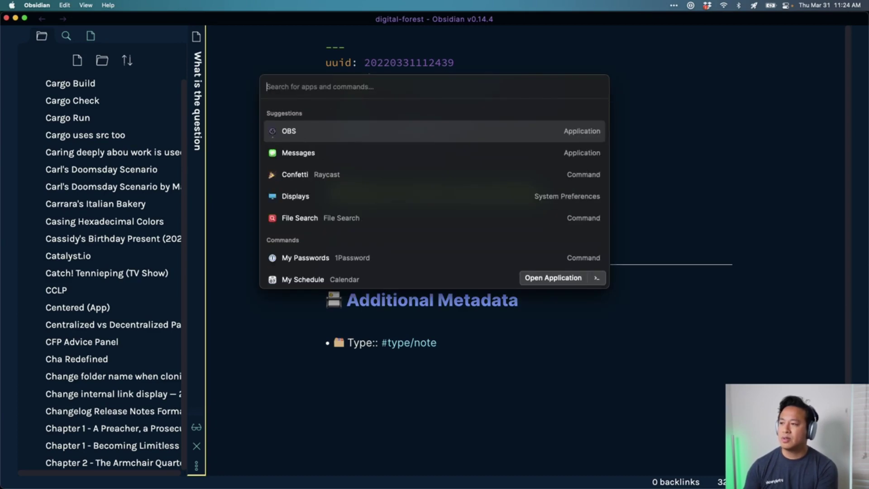
pyautogui.press('Escape')
# - Search the quick switcher for "cool ques" and open the note through its Cool Question alias
pyautogui.press('super+o')
pyautogui.write('q')
pyautogui.press('BackSpace')
pyautogui.write('cool quesiton')
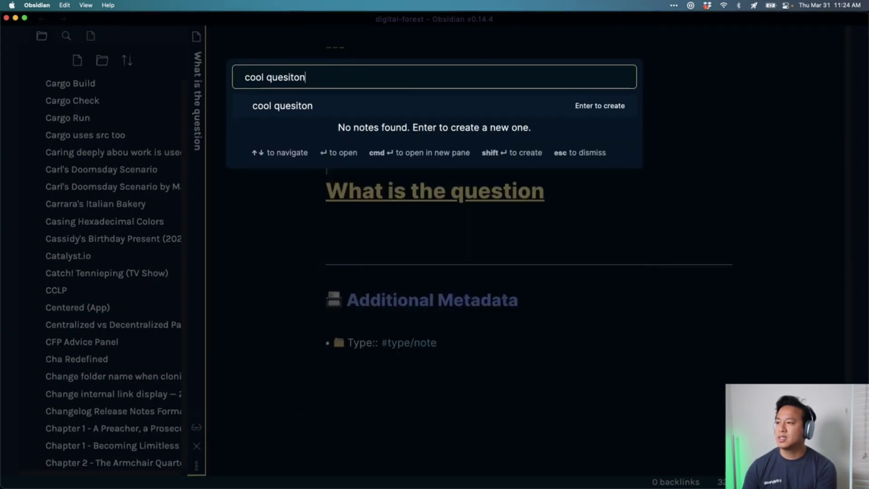
pyautogui.press('BackSpace')
pyautogui.press('BackSpace')
pyautogui.press('BackSpace')
pyautogui.press('BackSpace')
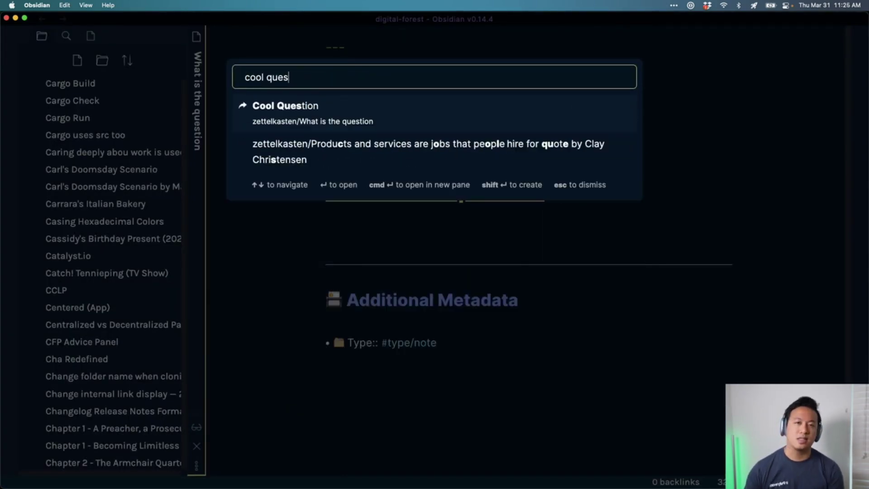
pyautogui.press('Return')
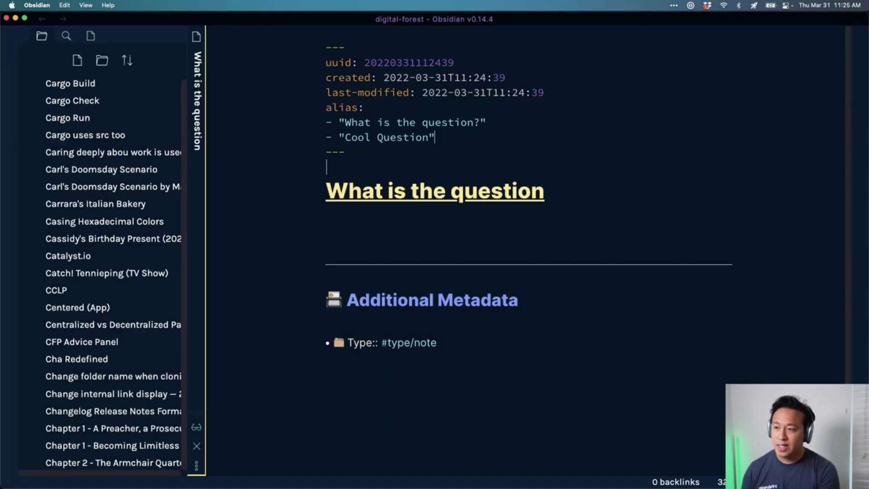
# - Delete the What is the question demo note
pyautogui.press('super+p')
pyautogui.write('dleete')
pyautogui.press('Return')
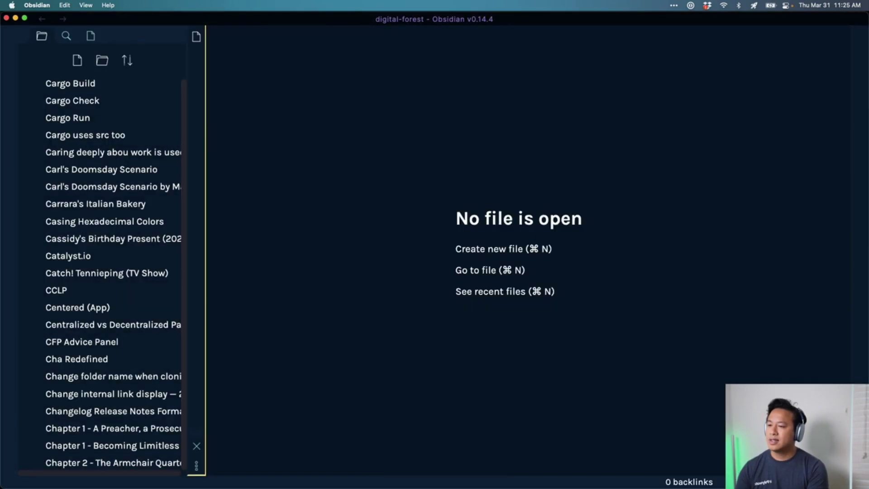
# - Open the note PPH (008) - Let's Get It Started Again and hide the file explorer sidebar
pyautogui.press('super+o')
pyautogui.write('pph8')
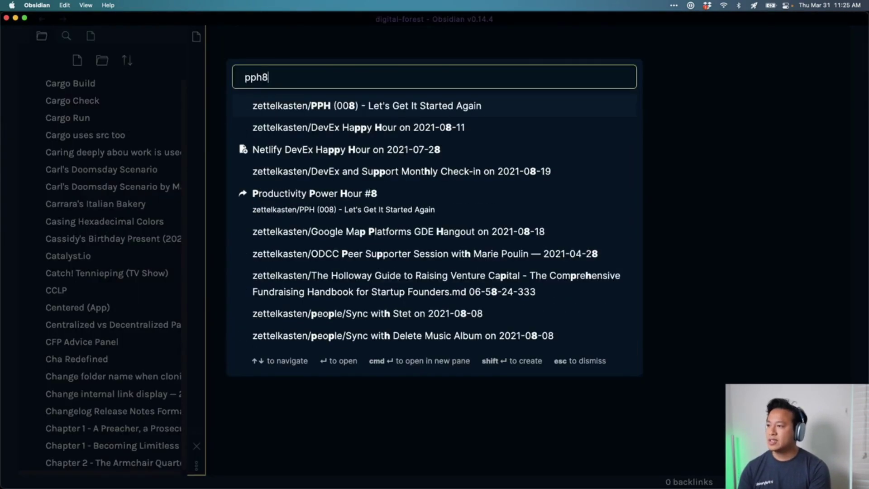
pyautogui.press('Return')
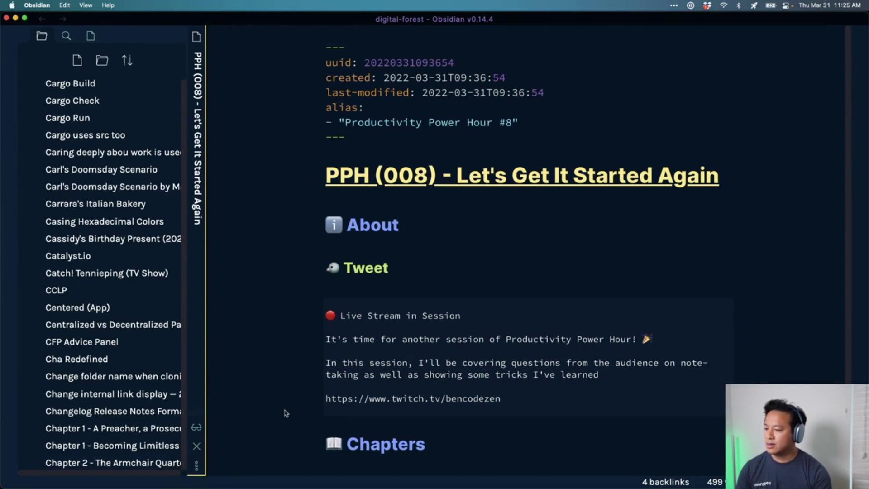
pyautogui.press('super+backslash')
pyautogui.press('super+p')
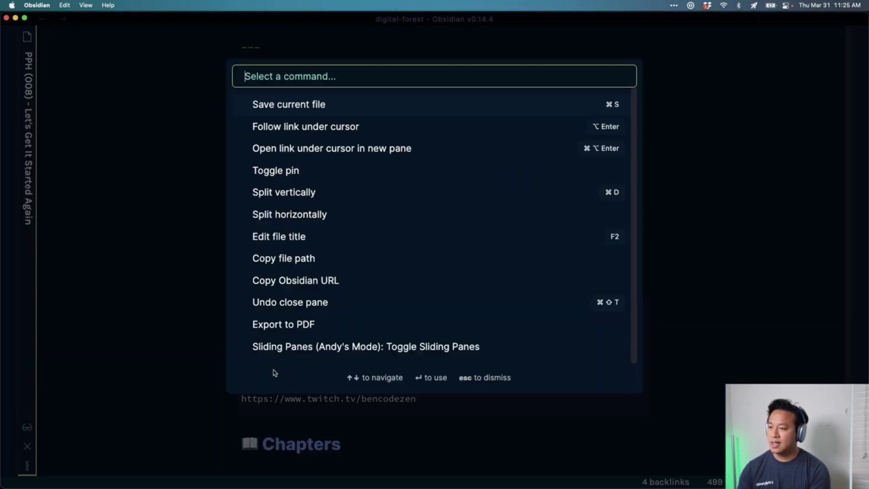
pyautogui.press('Escape')
# - Run the Raycast Confetti command twice to celebrate on screen
pyautogui.hotkey('alt', 'space')
pyautogui.write('con')
pyautogui.press('Return')
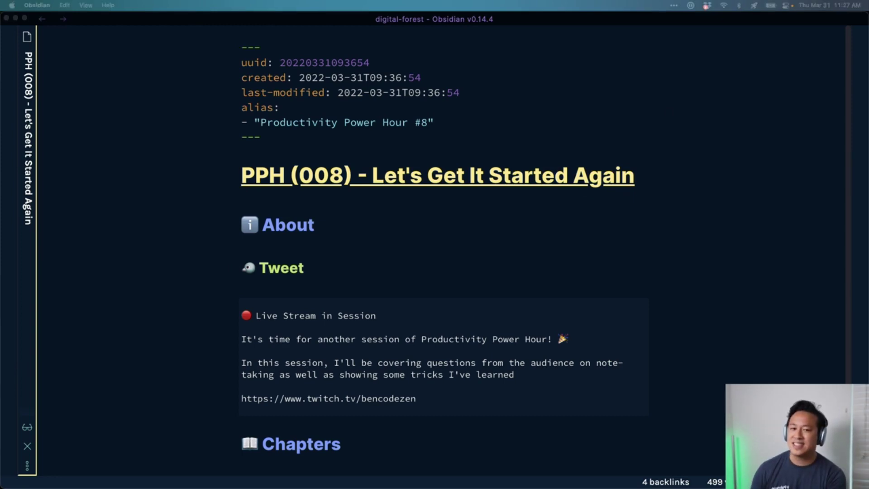
pyautogui.hotkey('alt', 'space')
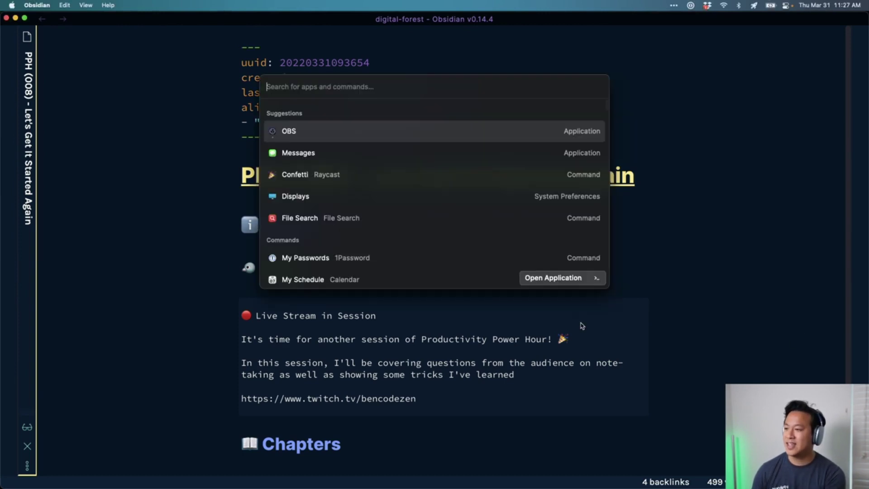
pyautogui.write('confett')
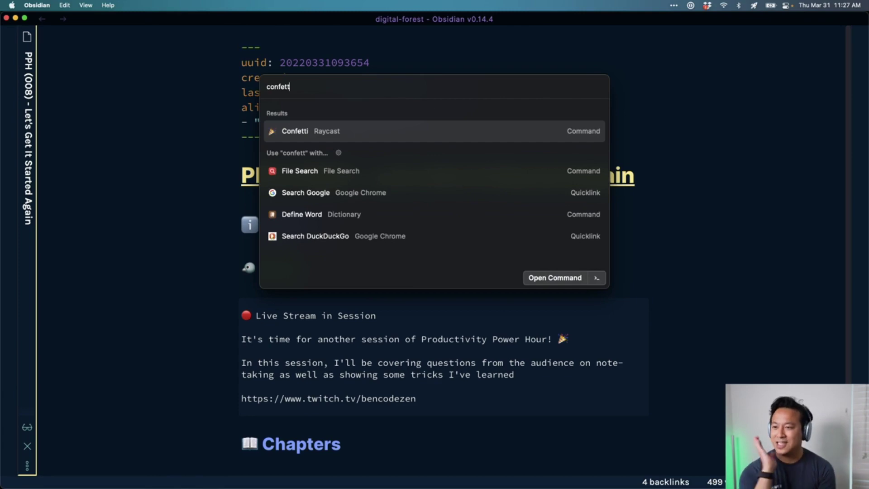
pyautogui.press('Return')
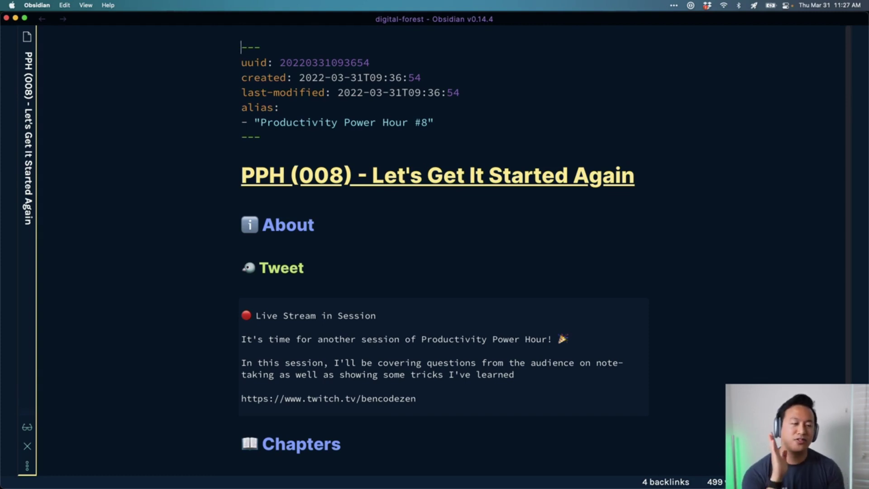
pyautogui.rightClick(706, 181)
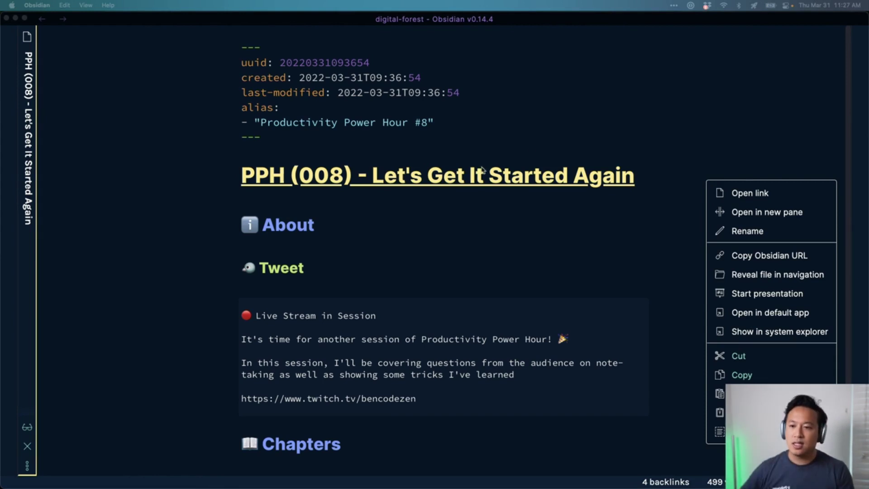
pyautogui.click(584, 95)
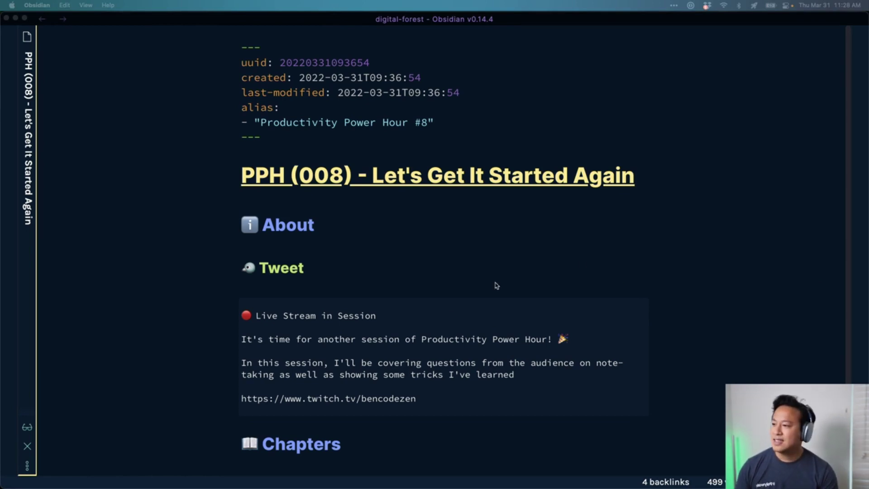
# - Add a Notes bullet reading "have you messed with KSUIDs before?" followed by the asker's username in parentheses
pyautogui.click(568, 260)
pyautogui.scroll(-15, 567, 261)
pyautogui.scroll(-5, 564, 263)
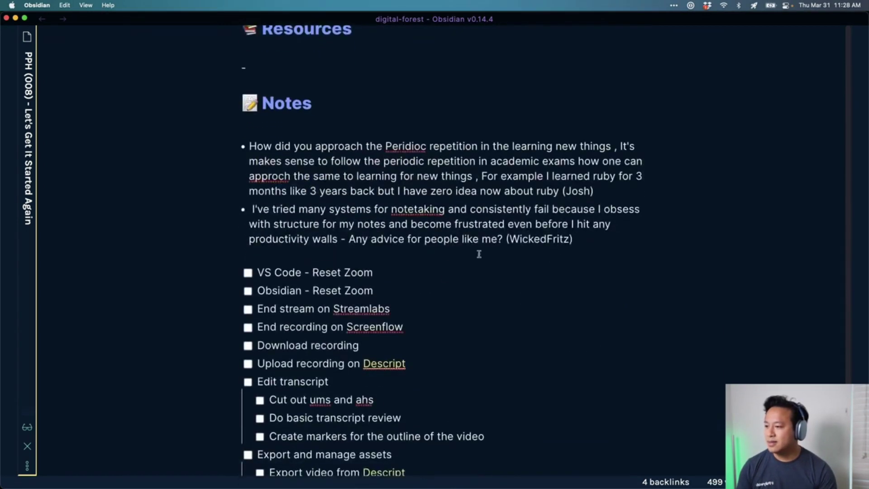
pyautogui.press('Return')
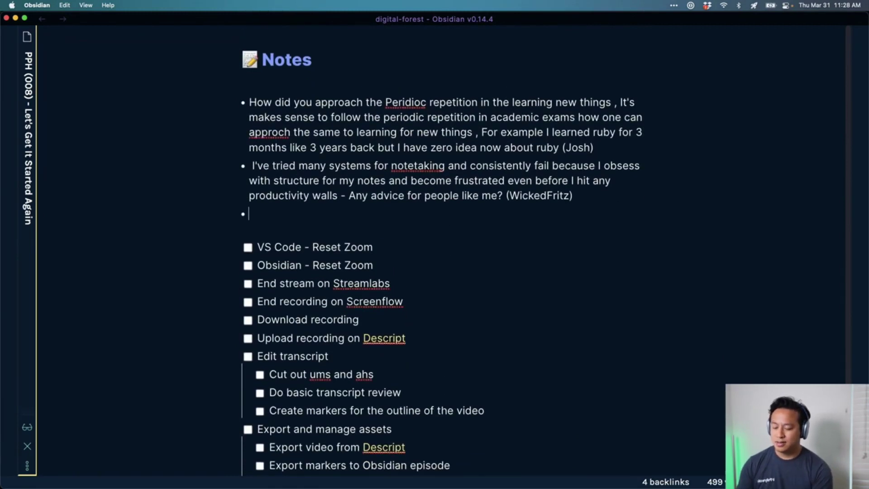
pyautogui.write('have you messed with KSUIDs before?')
pyautogui.write('(')
pyautogui.write('TheIdOfAla')
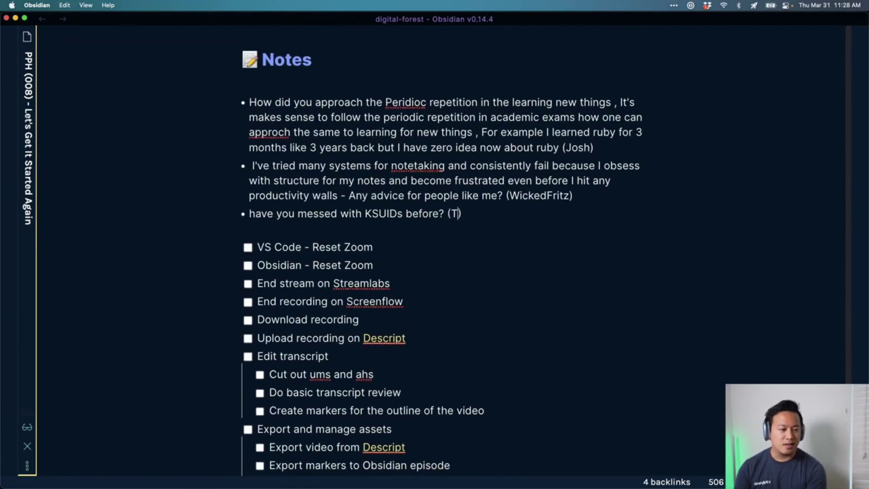
pyautogui.write('n')
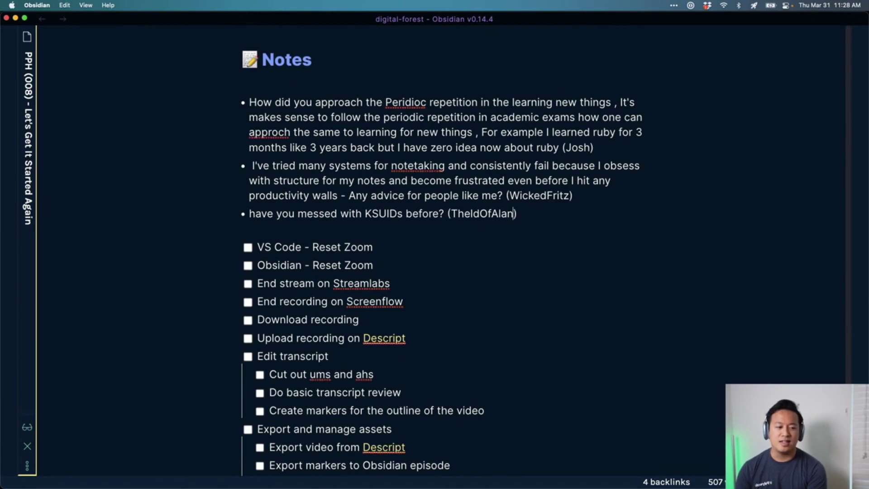
# - Mark the "What's the value of my frontmatter" item under Chapters as done
pyautogui.click(601, 202)
pyautogui.hotkey('shift', 'Right')
pyautogui.scroll(5, 527, 263)
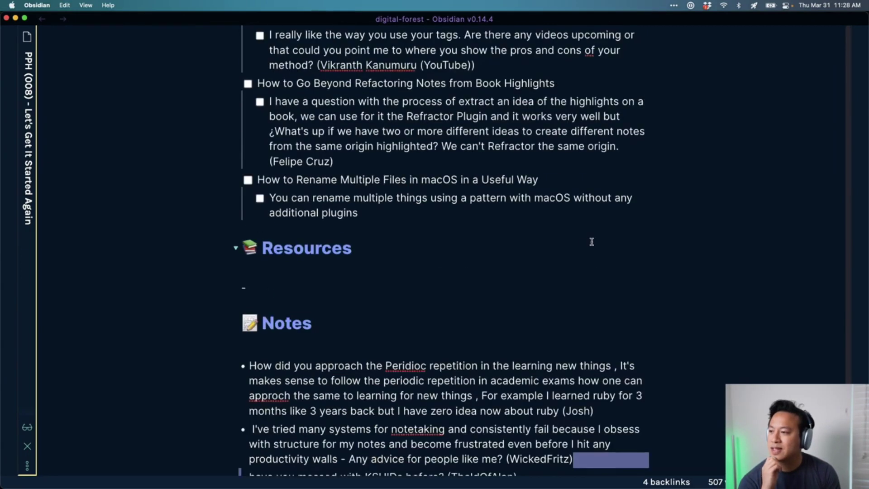
pyautogui.click(588, 245)
pyautogui.scroll(3, 588, 244)
pyautogui.click(248, 122)
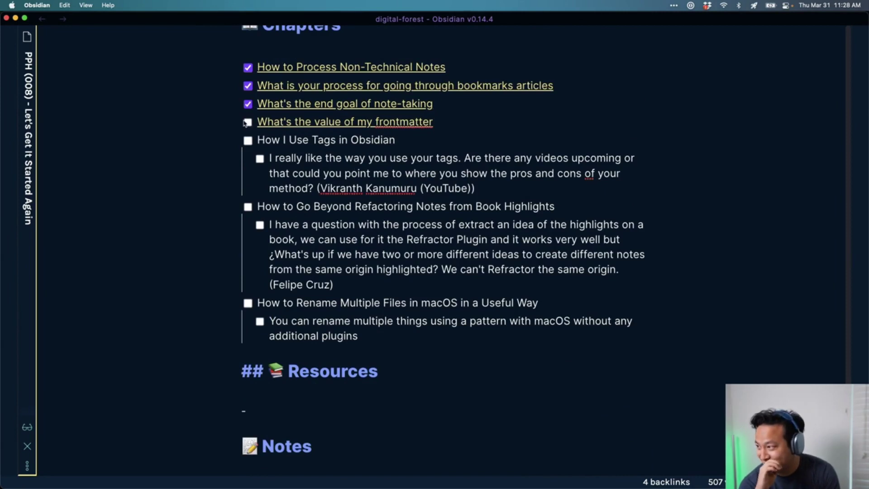
pyautogui.click(316, 225)
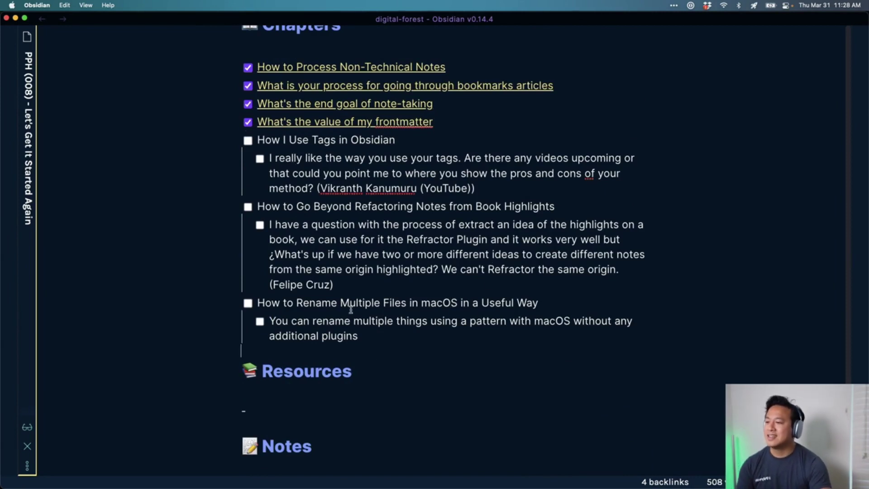
# - Move "How to Rename Multiple Files in macOS in a Useful Way" and its sub-item above "How I Use Tags in Obsidian"
pyautogui.moveTo(375, 335); pyautogui.dragTo(219, 305)
pyautogui.hotkey('alt', 'Up')
pyautogui.hotkey('alt', 'Up')
pyautogui.hotkey('alt', 'Up')
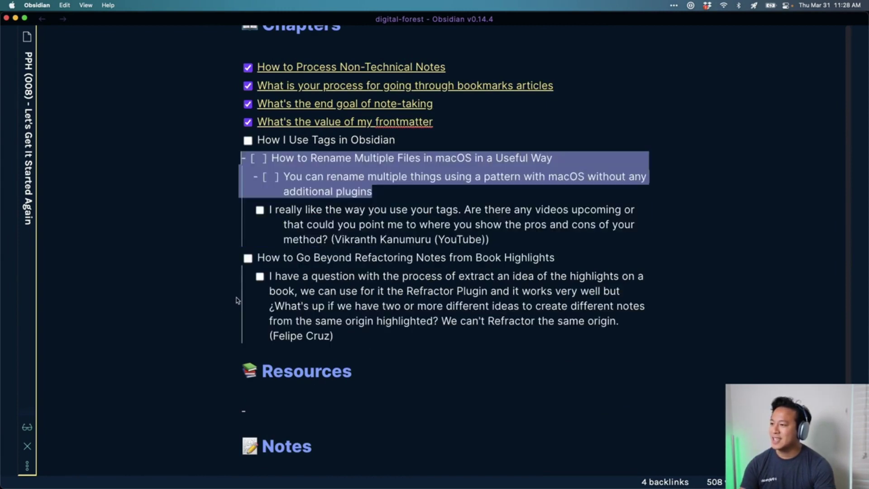
pyautogui.hotkey('alt', 'Up')
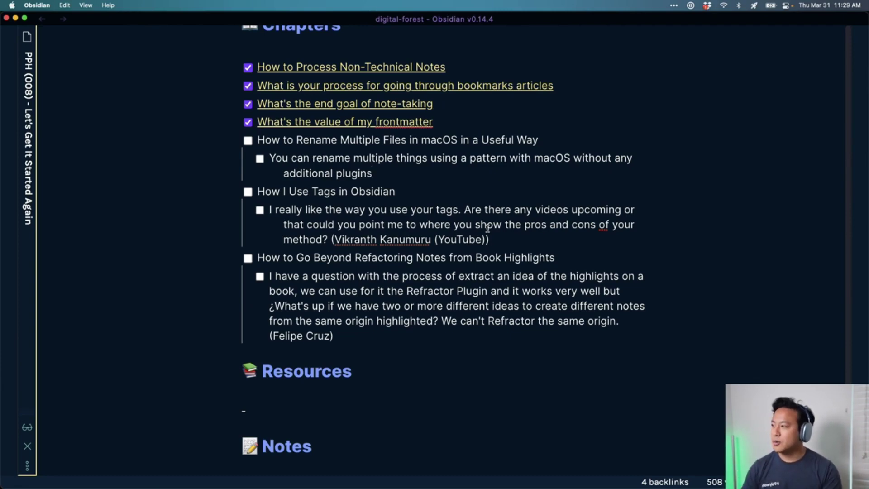
# - Find the PPH (008) note's Markdown file with a Raycast file search for "pph 008" and reveal it in Finder
pyautogui.scroll(-3, 432, 467)
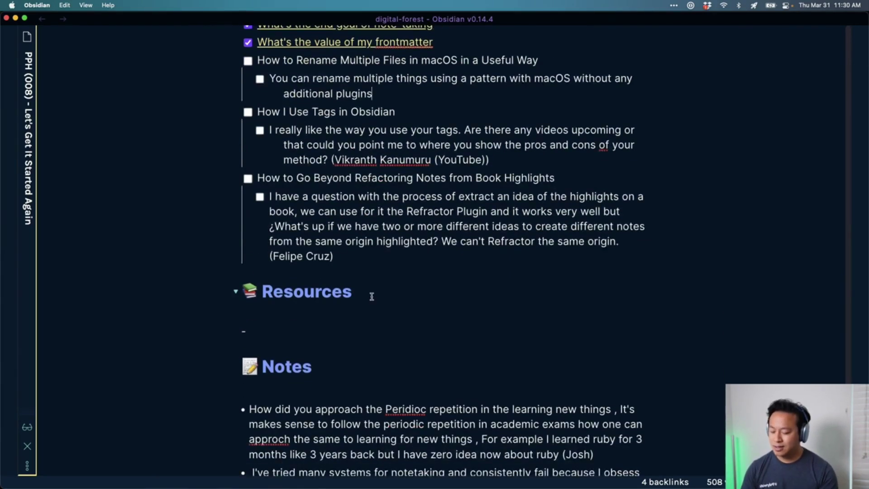
pyautogui.hotkey('alt', 'space')
pyautogui.write('f')
pyautogui.press('Return')
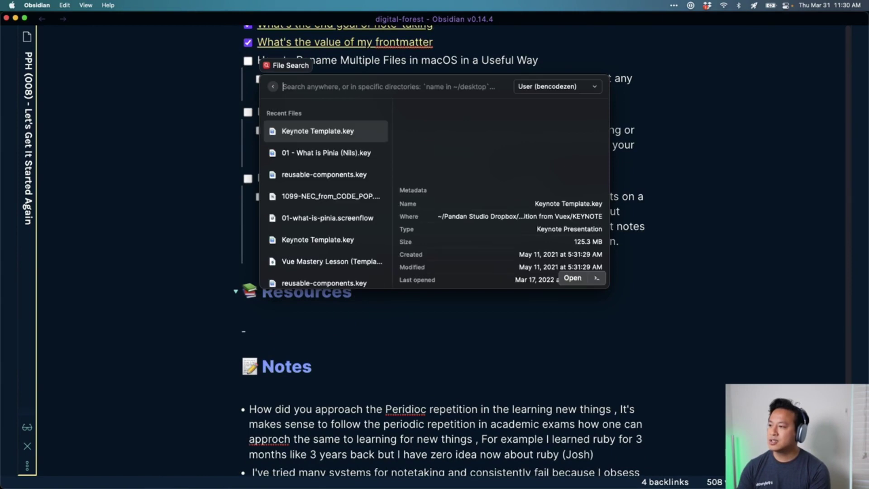
pyautogui.write('pph 008')
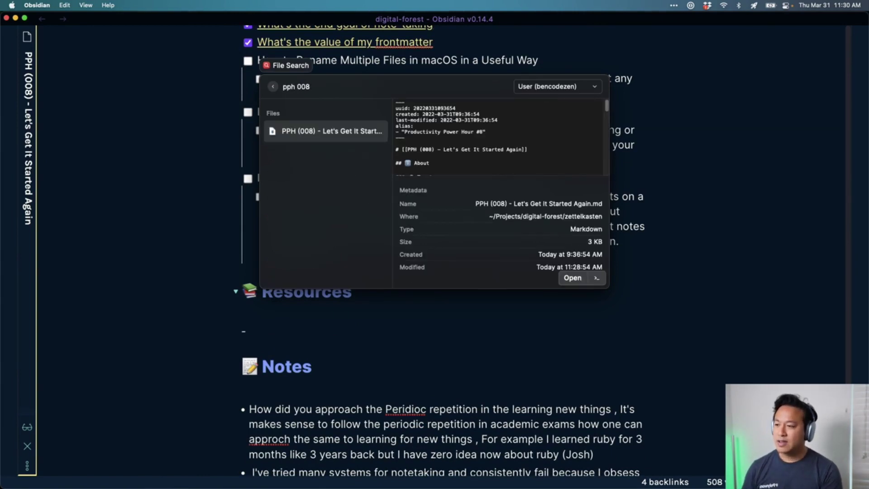
pyautogui.press('super+k')
pyautogui.press('Down')
pyautogui.press('Return')
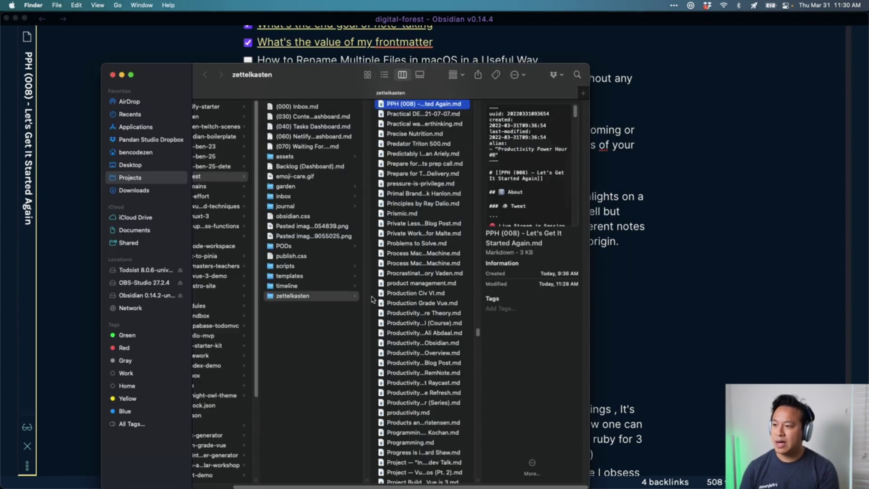
# - Look through the zettelkasten folder for the PPH notes and the older notes still named Productivity Power Hour
pyautogui.scroll(5, 400, 291)
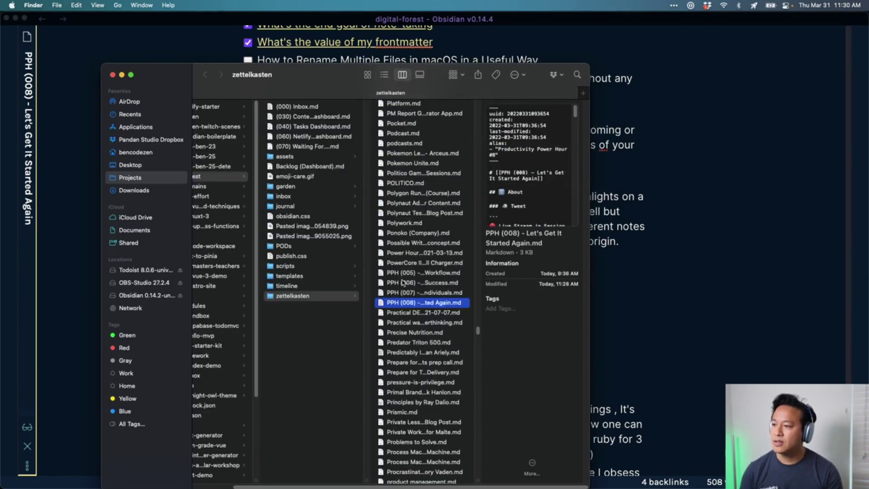
pyautogui.click(433, 274)
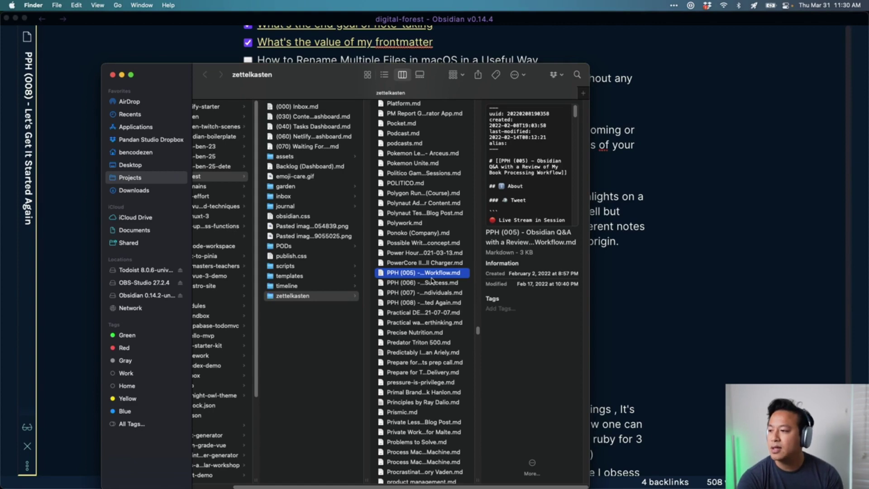
pyautogui.scroll(-5, 430, 280)
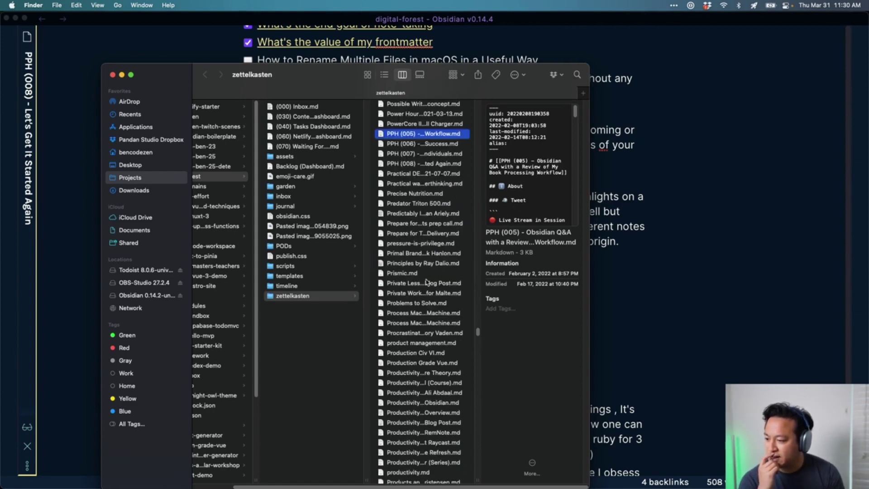
pyautogui.scroll(-2, 427, 282)
pyautogui.click(424, 343)
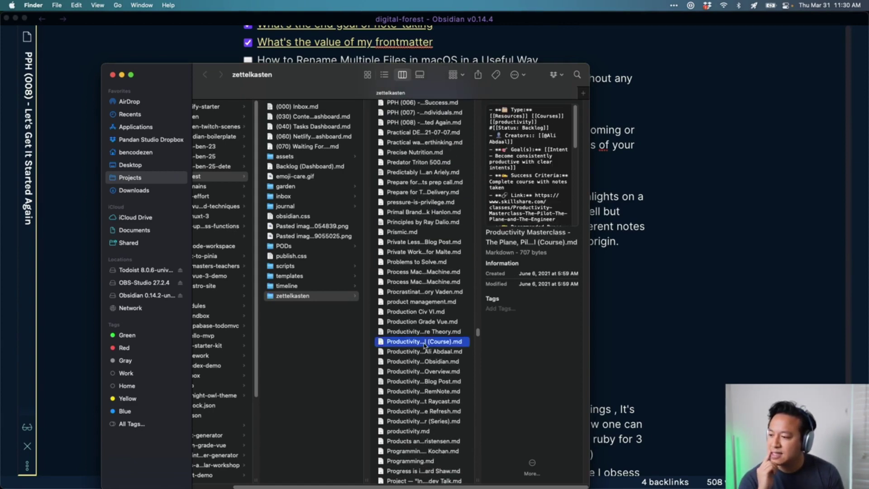
pyautogui.press('Down')
pyautogui.press('Down')
pyautogui.press('Down')
pyautogui.press('Down')
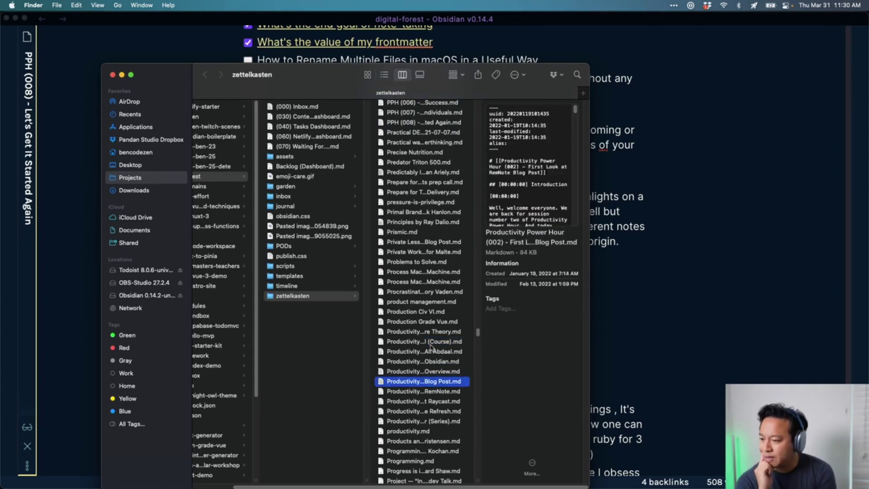
pyautogui.press('Down')
pyautogui.press('Up')
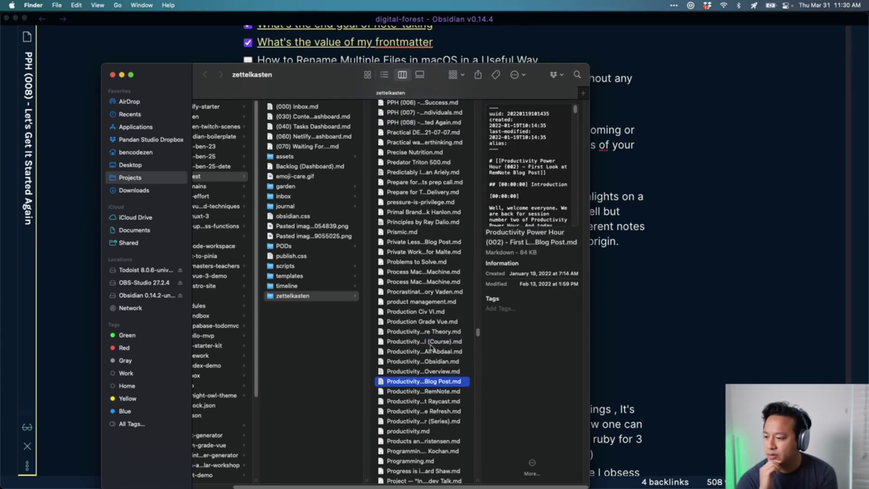
# - Maximize the Finder window and preview the Productivity Power Hour notes from (001) to (004) to check their full names
pyautogui.hotkey('ctrl', 'alt', 'Return')
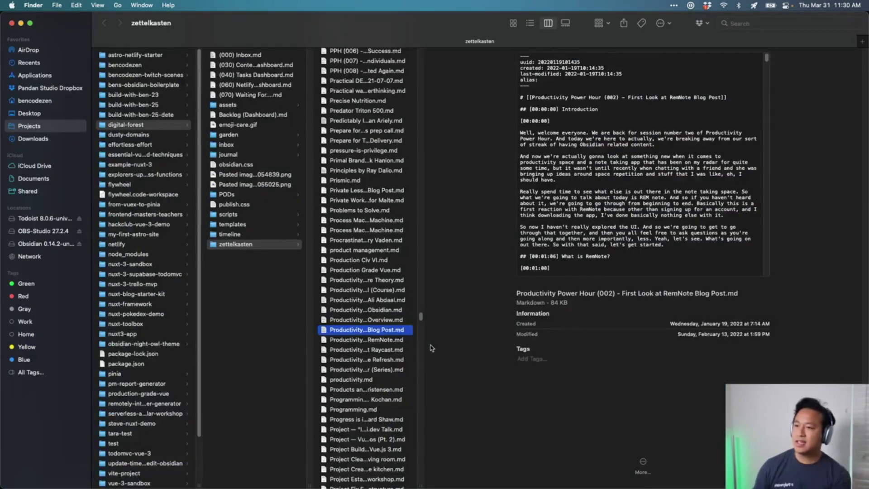
pyautogui.press('Down')
pyautogui.press('Up')
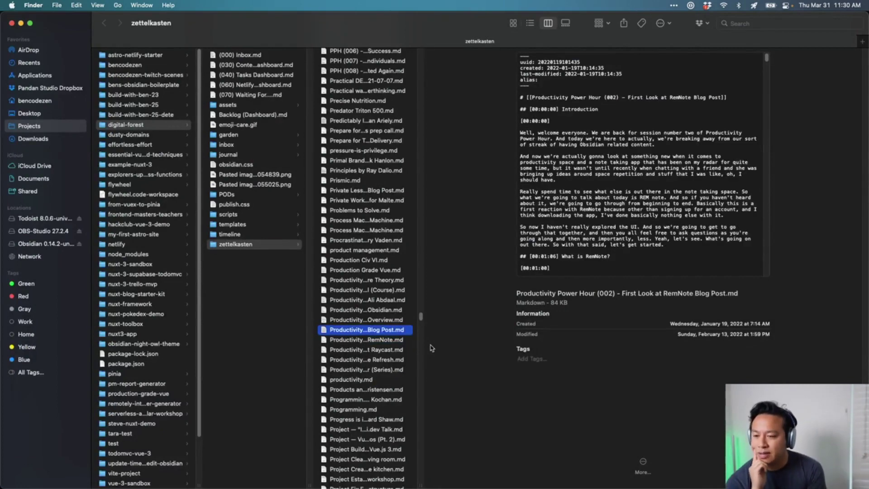
pyautogui.press('Down')
pyautogui.press('Down')
pyautogui.press('Down')
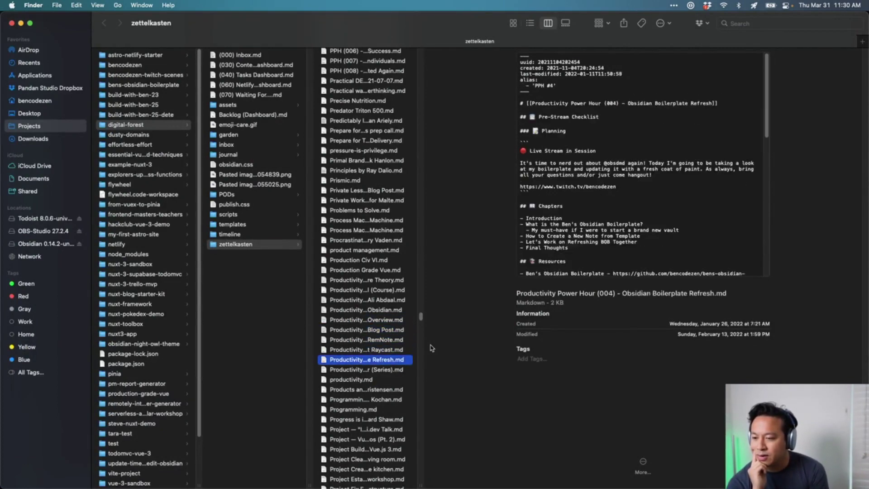
pyautogui.press('Up')
pyautogui.press('Up')
pyautogui.press('Up')
pyautogui.press('Down')
pyautogui.press('Up')
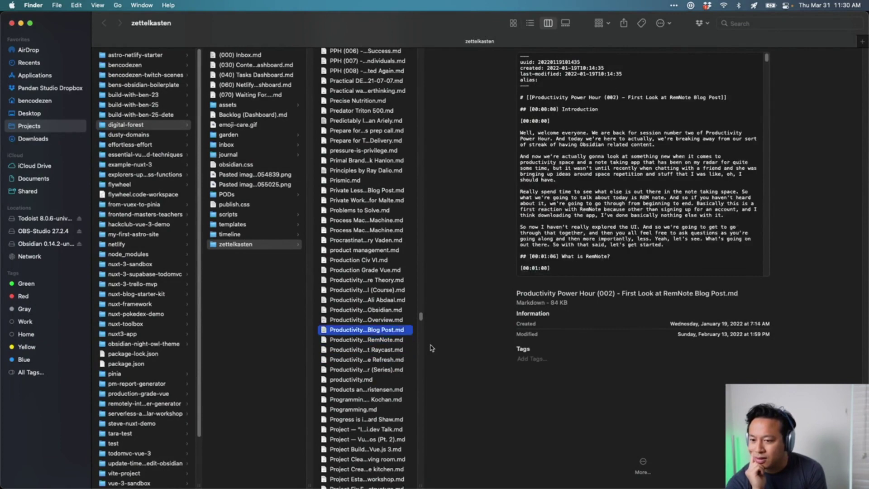
pyautogui.press('Up')
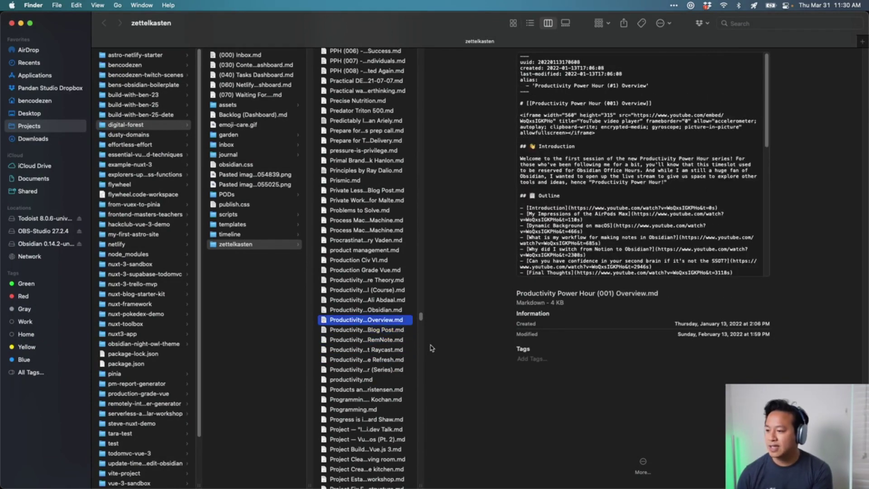
pyautogui.press('Up')
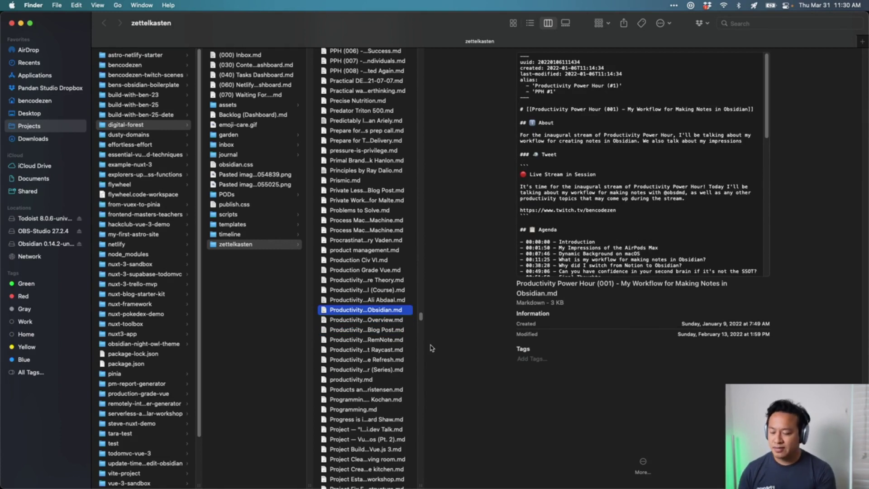
# - Try renaming the "Productivity Power Hour (001) - My Workflow for Making Notes in Obsidian" file with the prefix "PPH", and undo it
pyautogui.press('Return')
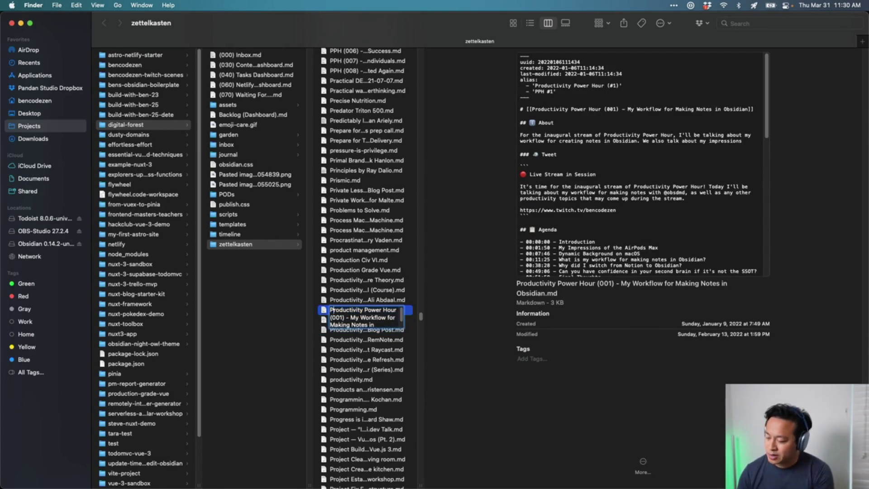
pyautogui.press('Up')
pyautogui.hotkey('alt', 'shift', 'Right')
pyautogui.hotkey('alt', 'shift', 'Right')
pyautogui.hotkey('alt', 'shift', 'Right')
pyautogui.write('PPH')
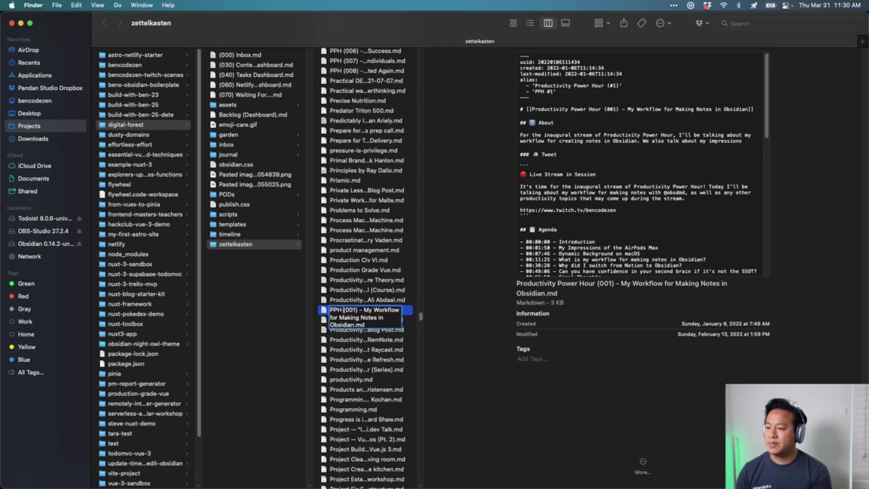
pyautogui.press('super+z')
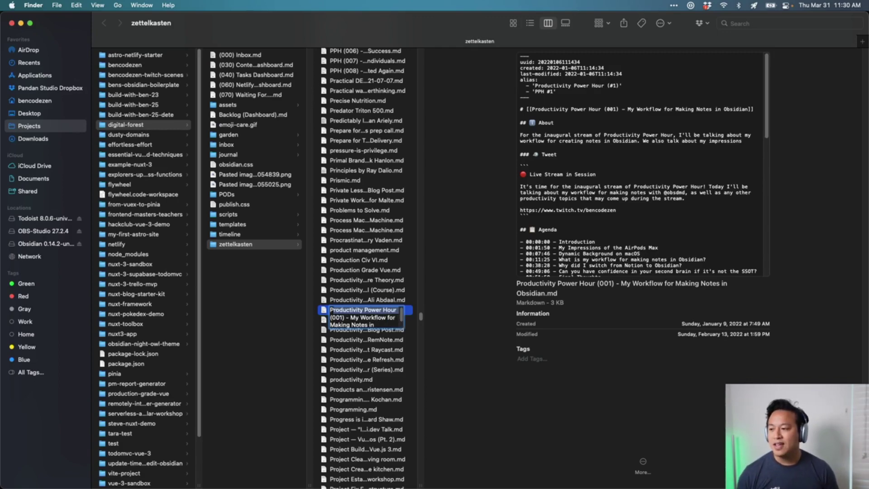
pyautogui.press('Return')
# - Select the five Productivity Power Hour files from "(001) Overview" through "(004) - Obsidian Boilerplate Refresh"
pyautogui.click(376, 230)
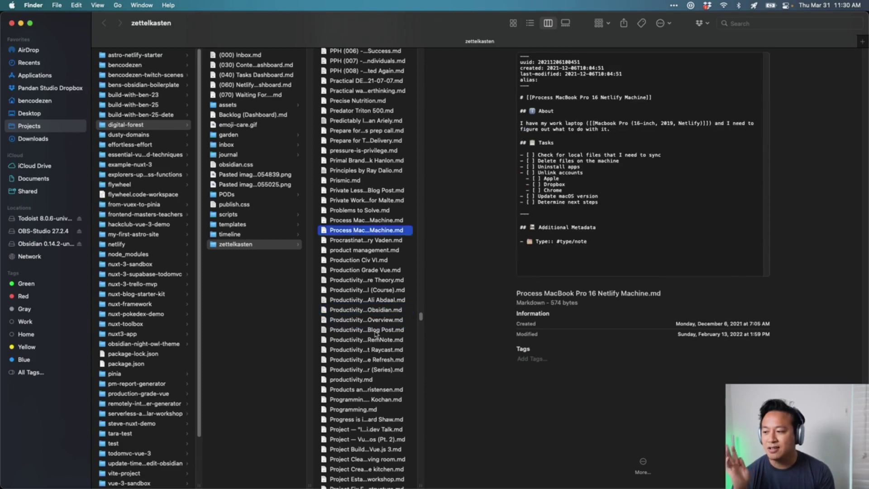
pyautogui.click(375, 311)
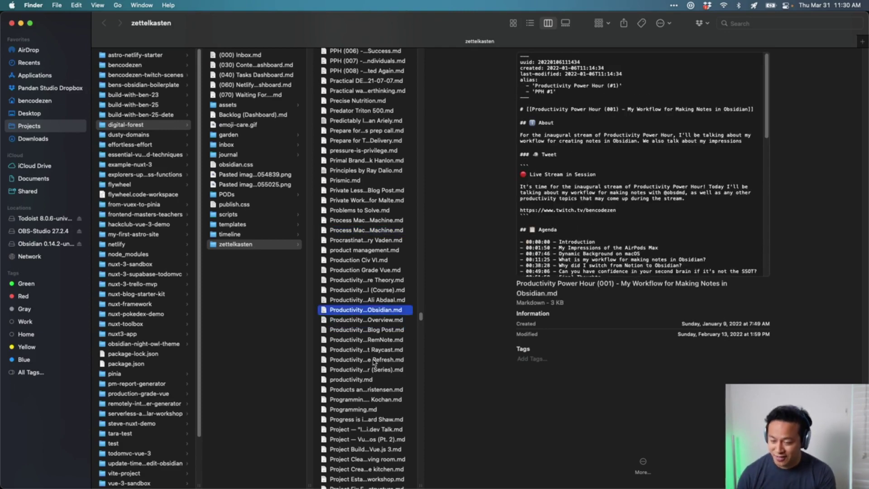
pyautogui.keyDown('shift'); pyautogui.click(374, 361); pyautogui.keyUp('shift')
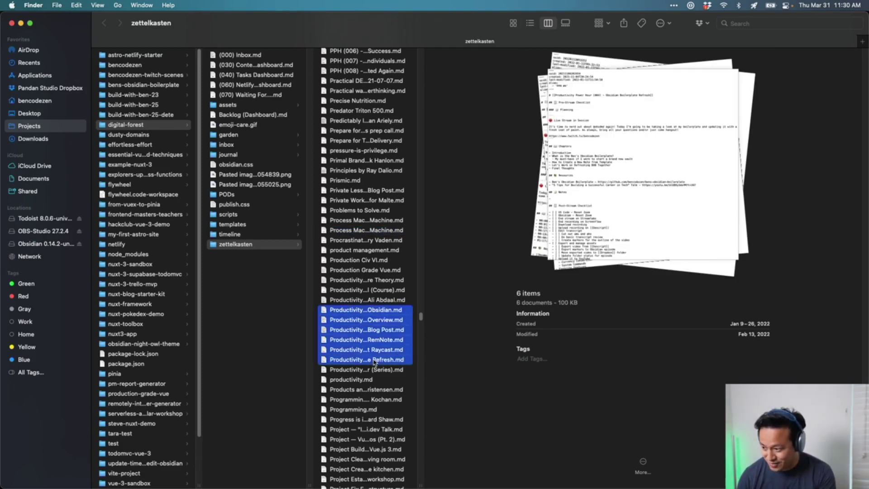
pyautogui.click(371, 331)
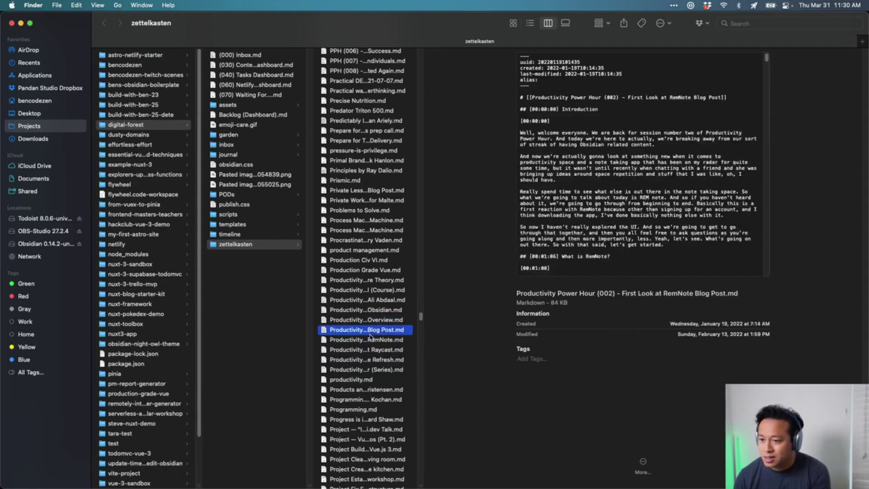
pyautogui.press('Down')
pyautogui.press('Down')
pyautogui.press('Down')
pyautogui.press('Down')
pyautogui.press('Up')
pyautogui.hotkey('shift', 'Up')
pyautogui.hotkey('shift', 'Up')
pyautogui.hotkey('shift', 'Up')
pyautogui.hotkey('shift', 'Up')
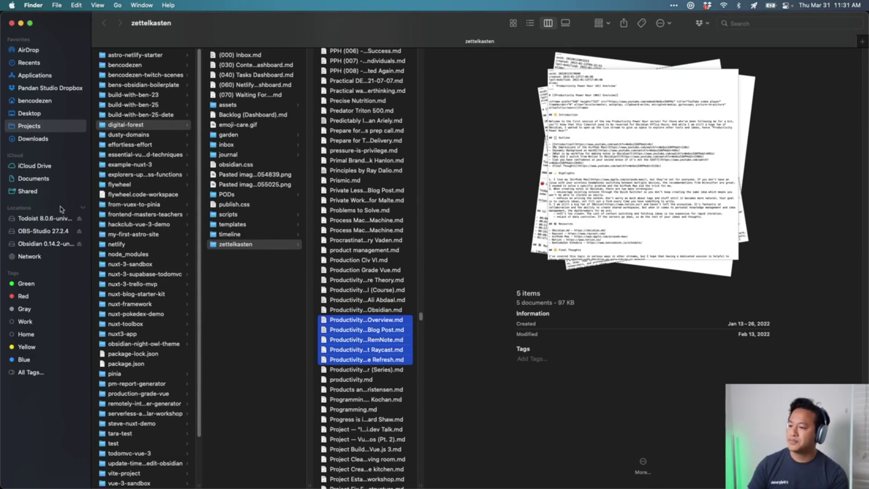
# - Batch rename the five selected files by replacing the text "Productivity Power Hour" with "PPH"
pyautogui.click(75, 5)
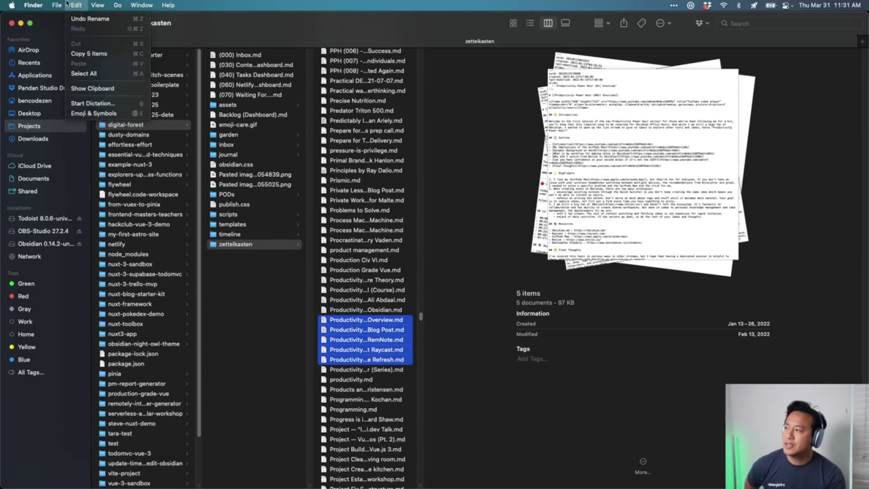
pyautogui.moveTo(57, 4)
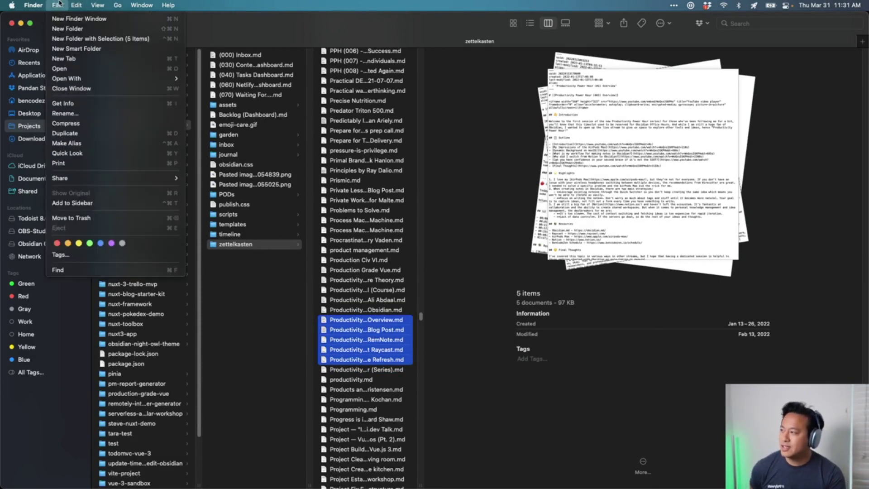
pyautogui.click(104, 113)
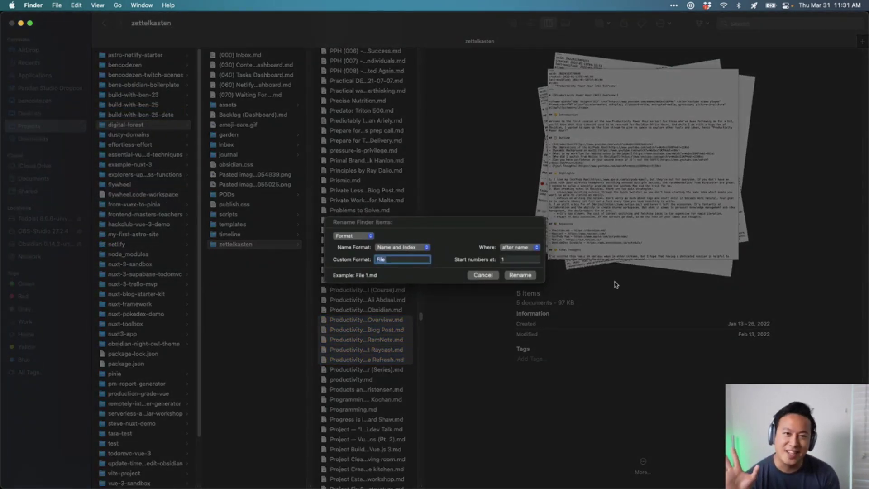
pyautogui.click(349, 236)
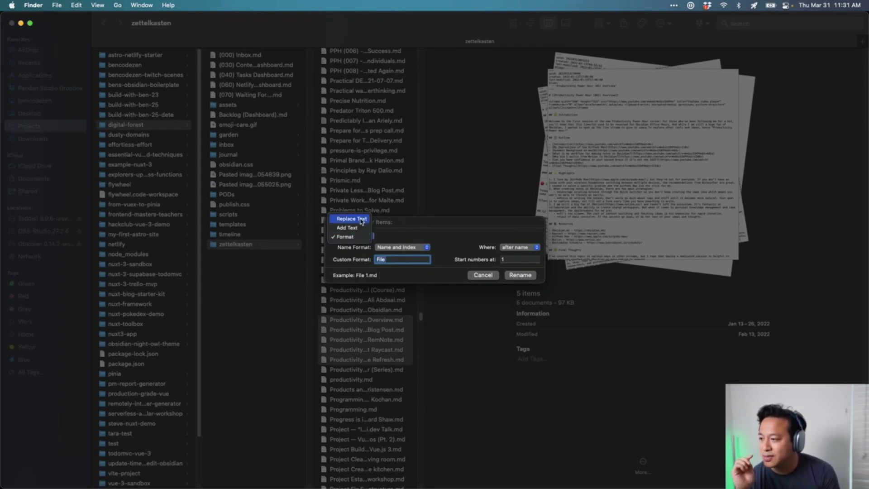
pyautogui.click(361, 219)
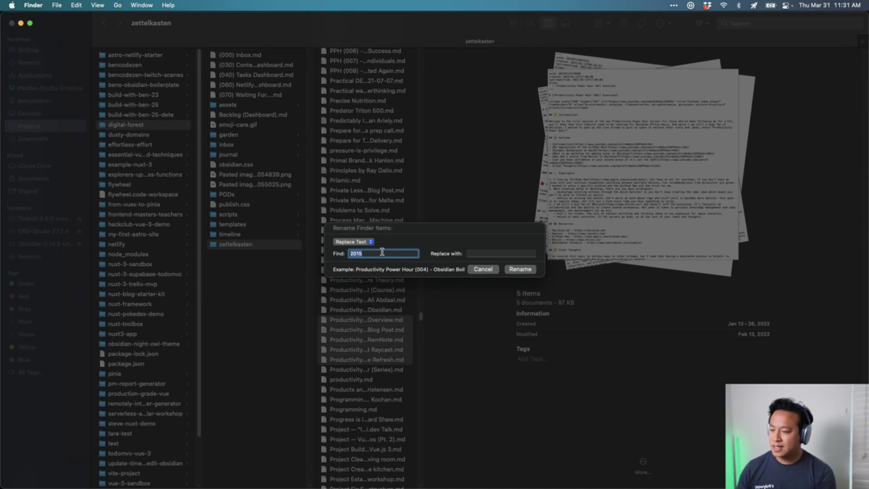
pyautogui.write('Productivity')
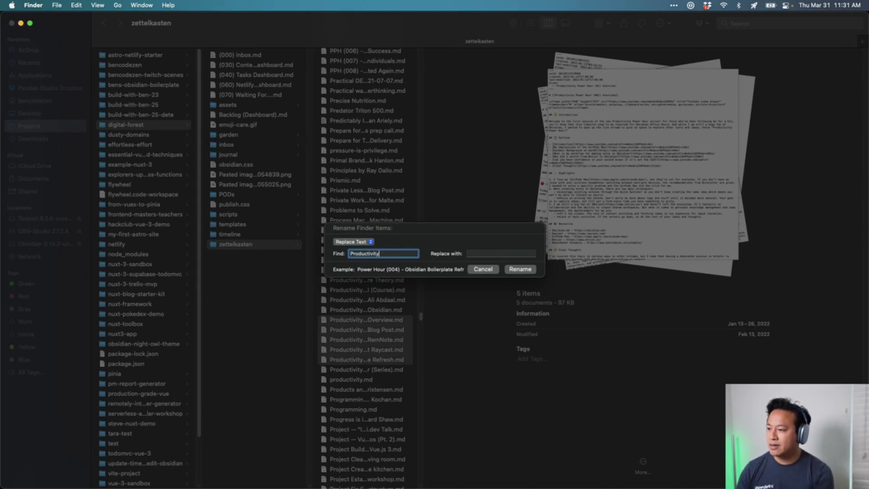
pyautogui.write(' Power Hour')
pyautogui.click(501, 254)
pyautogui.write('PPH')
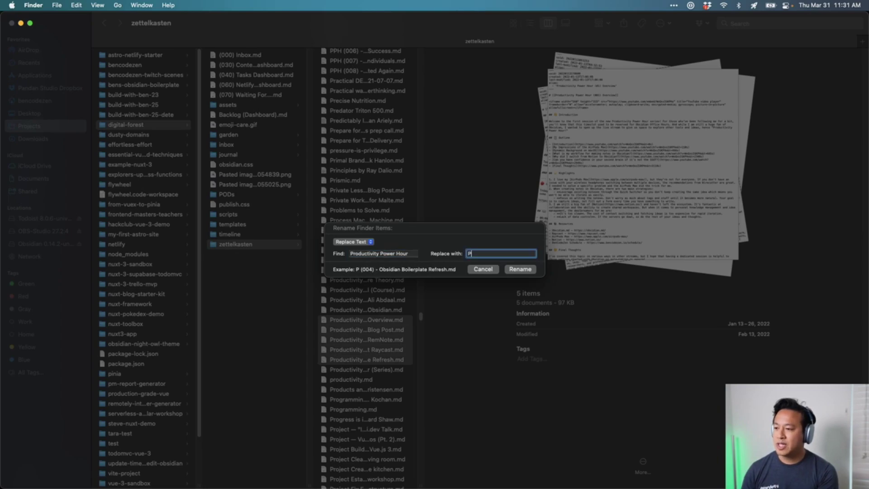
pyautogui.click(526, 269)
pyautogui.scroll(2, 378, 218)
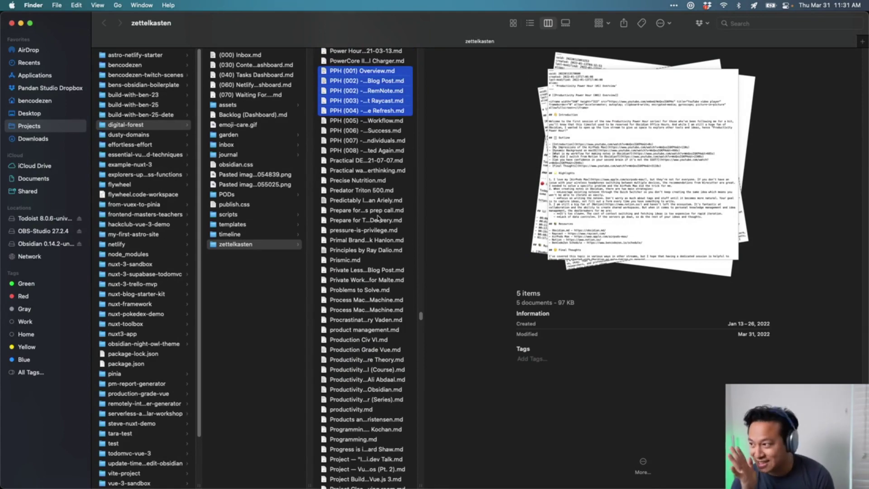
# - Select the PPH files from "(001) Overview" through "(008)" and open the batch rename settings for them
pyautogui.click(364, 149)
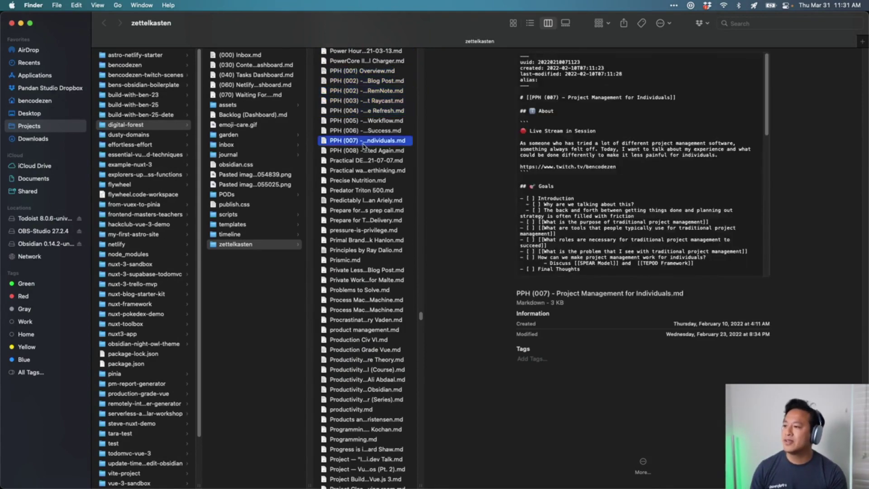
pyautogui.keyDown('shift'); pyautogui.click(370, 73); pyautogui.keyUp('shift')
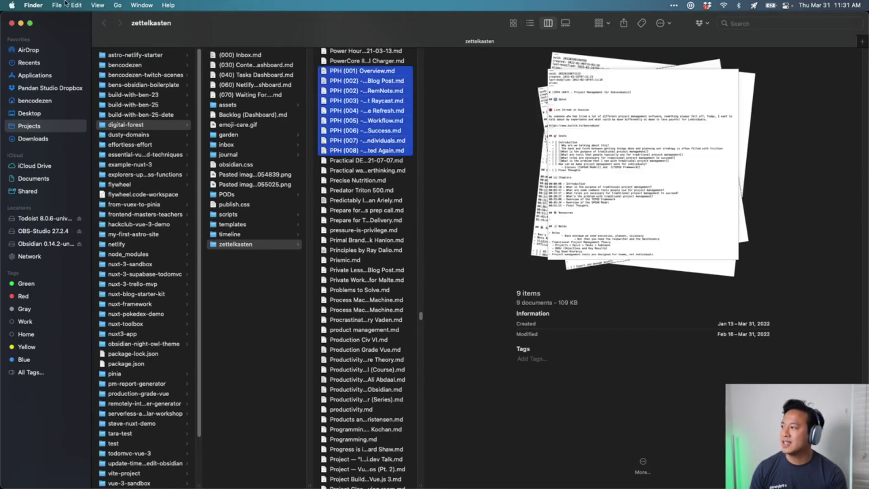
pyautogui.click(76, 5)
pyautogui.moveTo(57, 5)
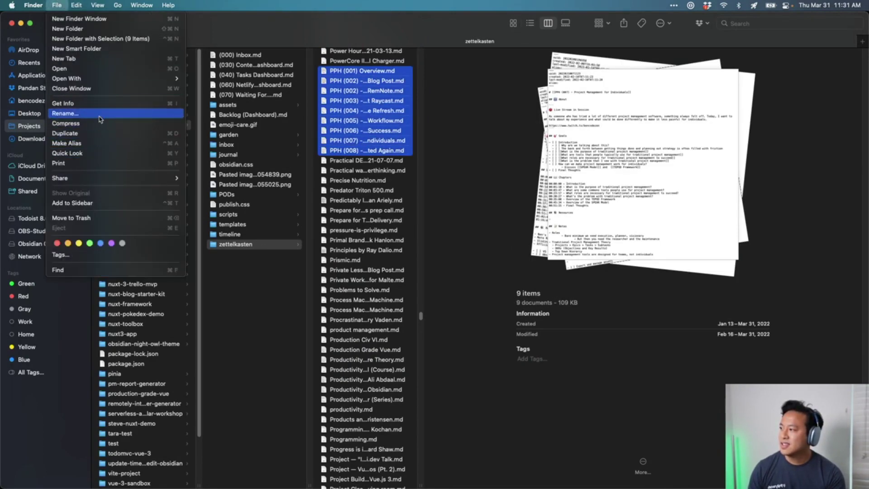
pyautogui.click(63, 113)
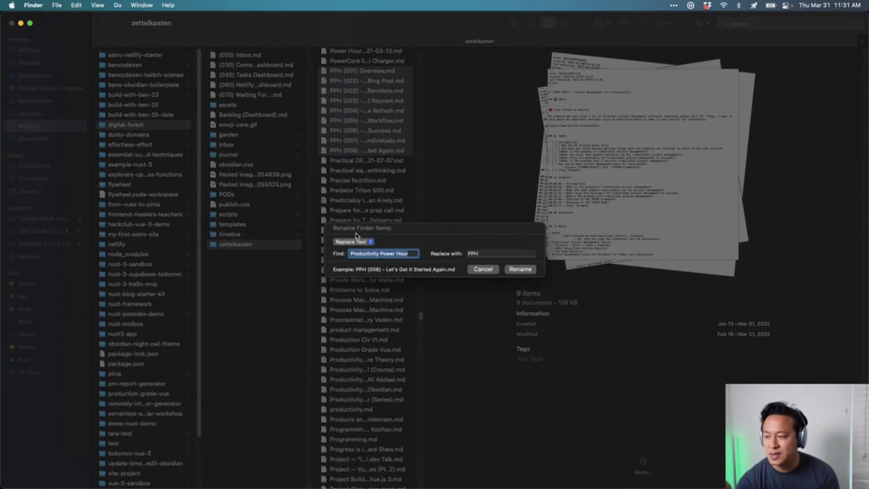
# - Try adding the text "Live Stream -" to the selected PPH file names, switch its position to after name, and cancel the rename
pyautogui.click(361, 243)
pyautogui.click(347, 252)
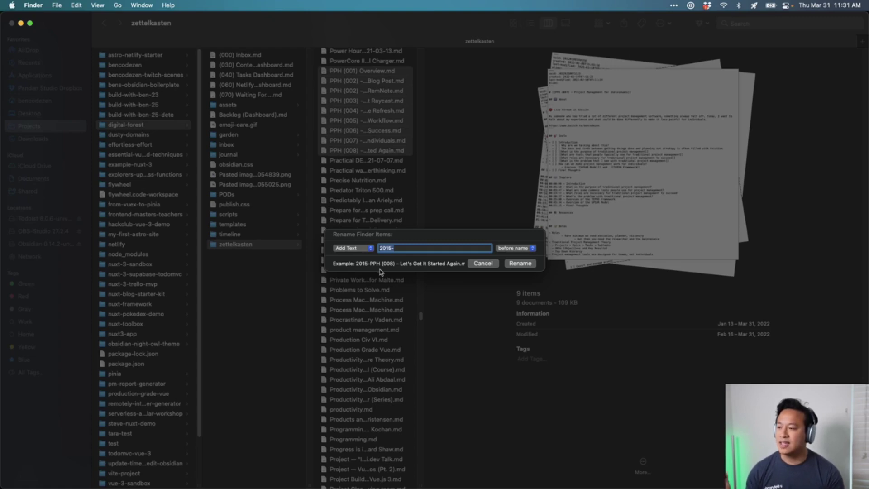
pyautogui.write('Live ')
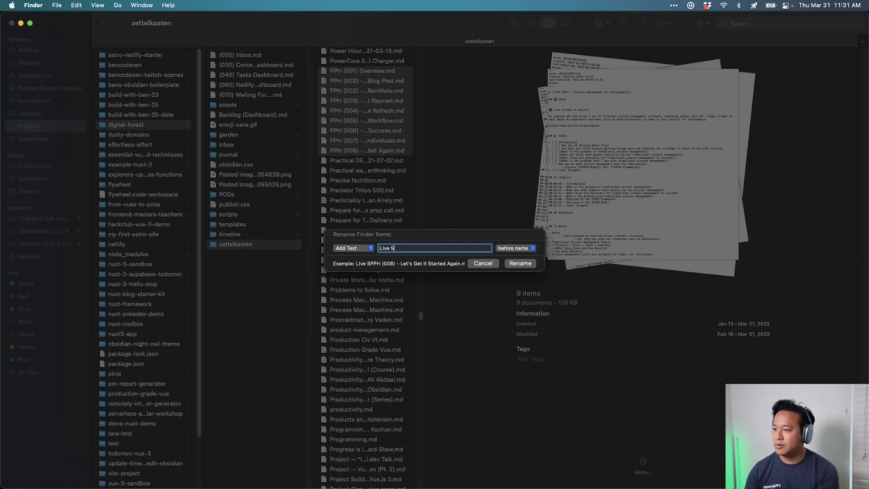
pyautogui.write('Stream')
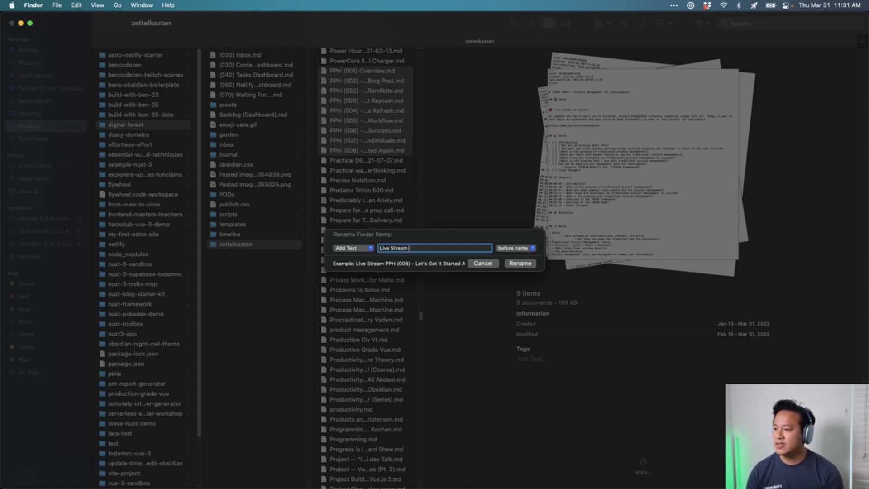
pyautogui.write(' -')
pyautogui.click(533, 248)
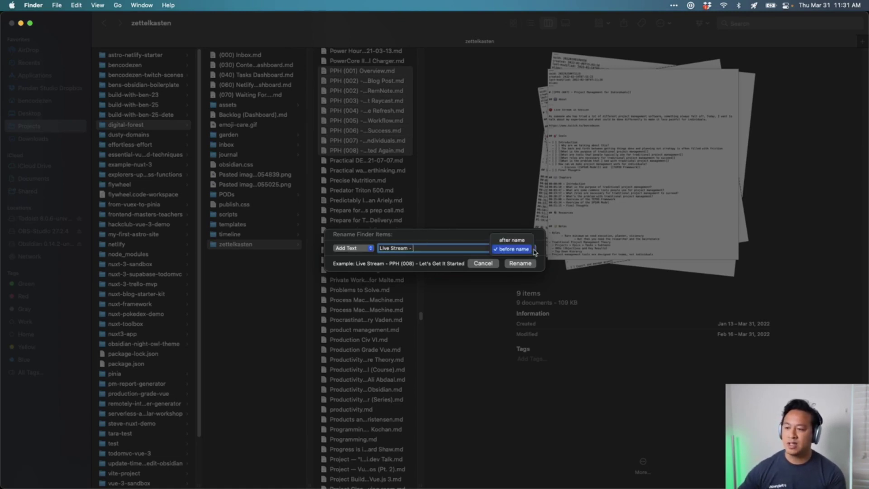
pyautogui.click(530, 241)
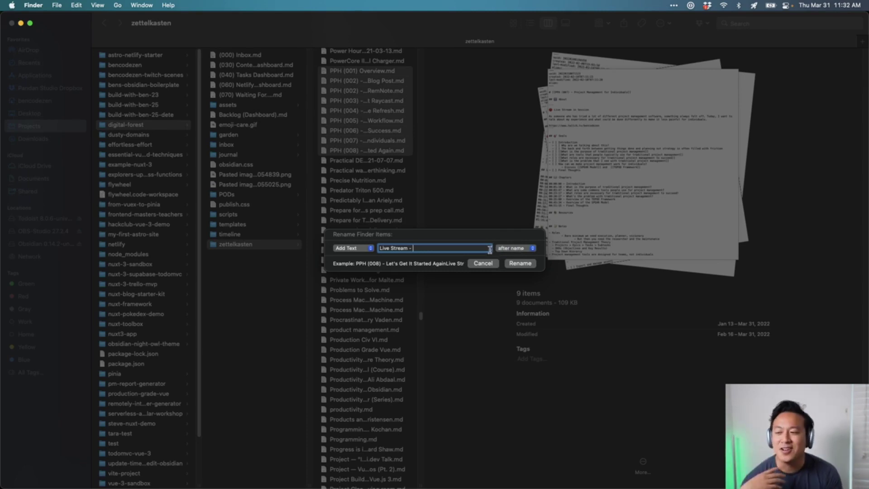
pyautogui.click(488, 262)
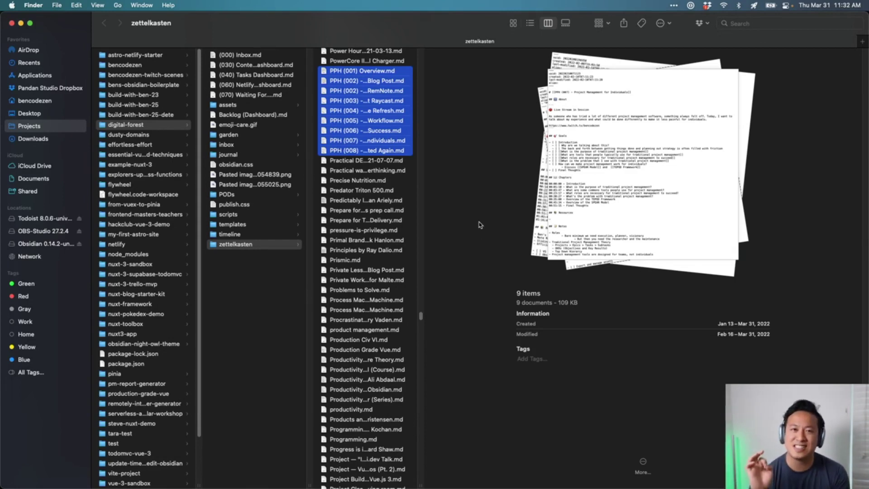
# - Reopen the batch rename settings for the selected PPH files to review the add-text options, and close them without renaming
pyautogui.click(55, 7)
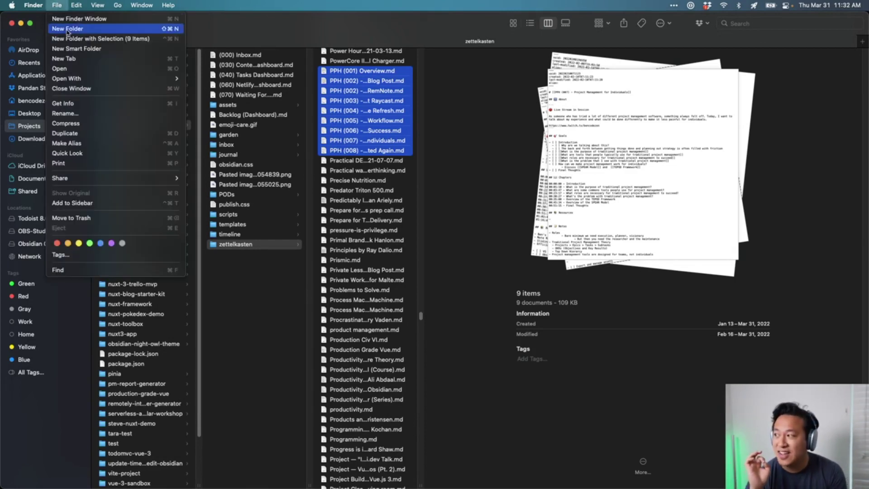
pyautogui.click(125, 115)
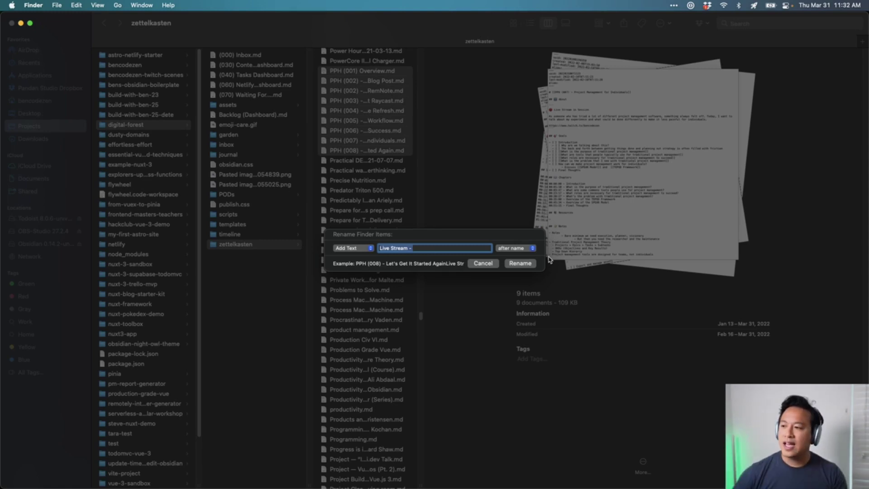
pyautogui.press('Escape')
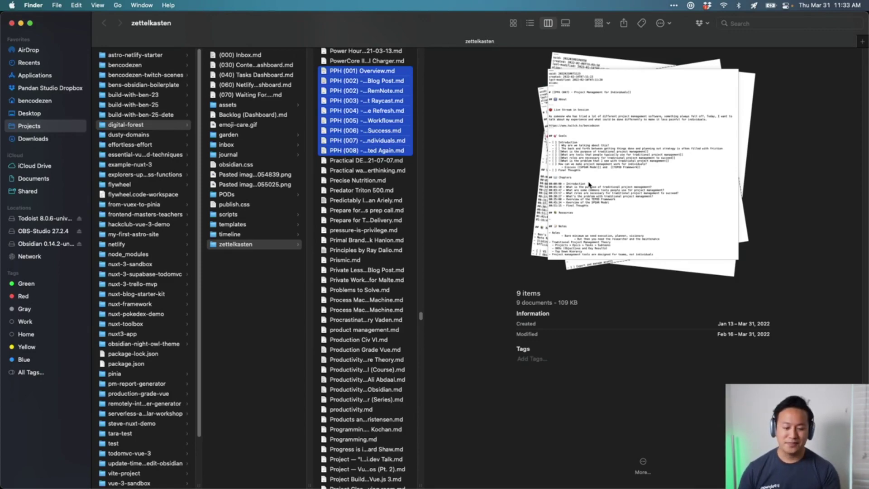
# - Run the confetti effect from the command launcher by searching for "con", and close the launcher
pyautogui.hotkey('alt', 'space')
pyautogui.write('con')
pyautogui.press('Return')
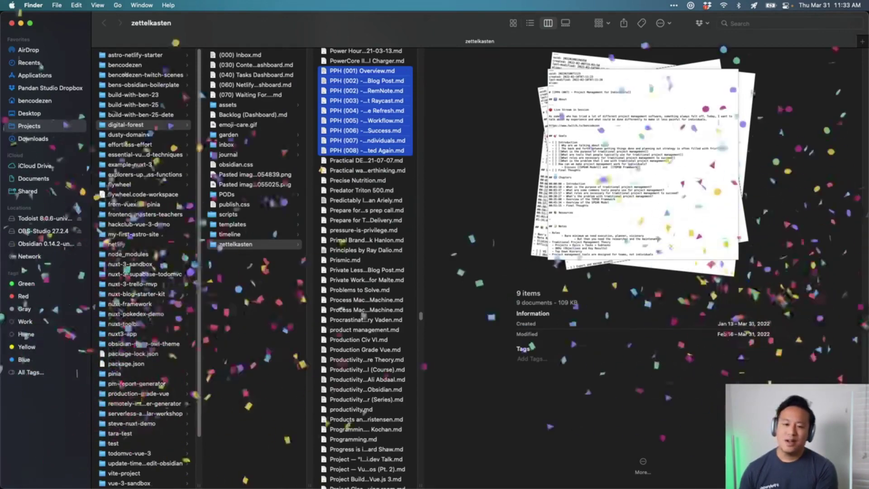
pyautogui.hotkey('alt', 'space')
pyautogui.press('Escape')
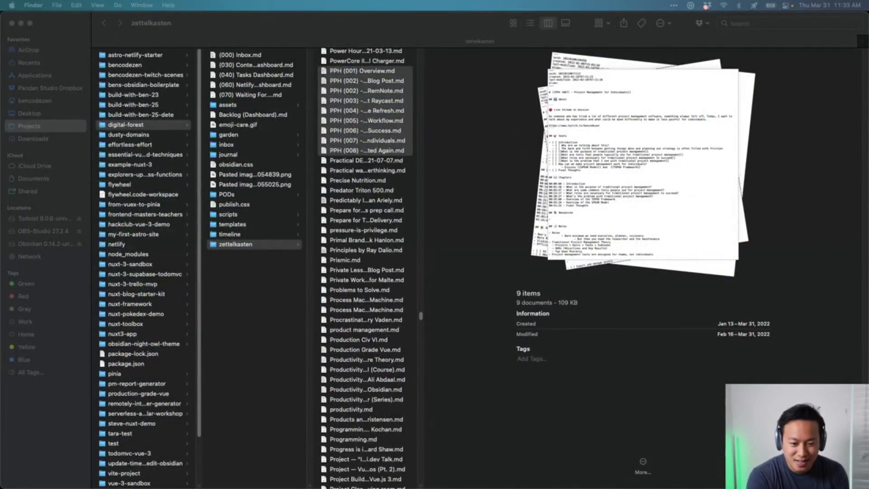